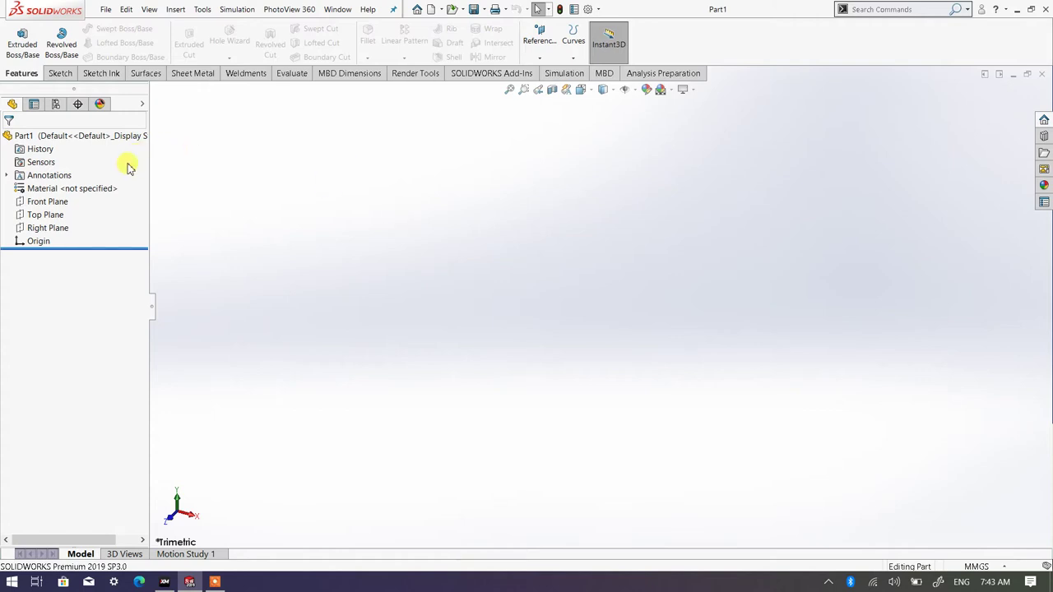
- Start a sketch on the Front Plane and draw a circle of about 34.8 mm radius centred on the origin
{"action": "left_click", "coordinate": [47, 202]}
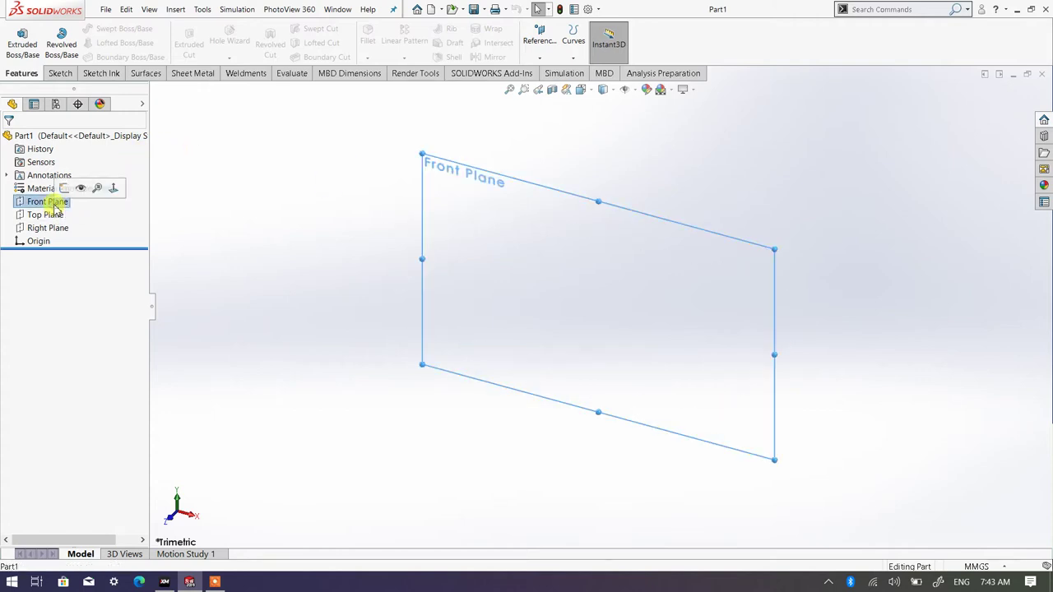
{"action": "left_click", "coordinate": [63, 187]}
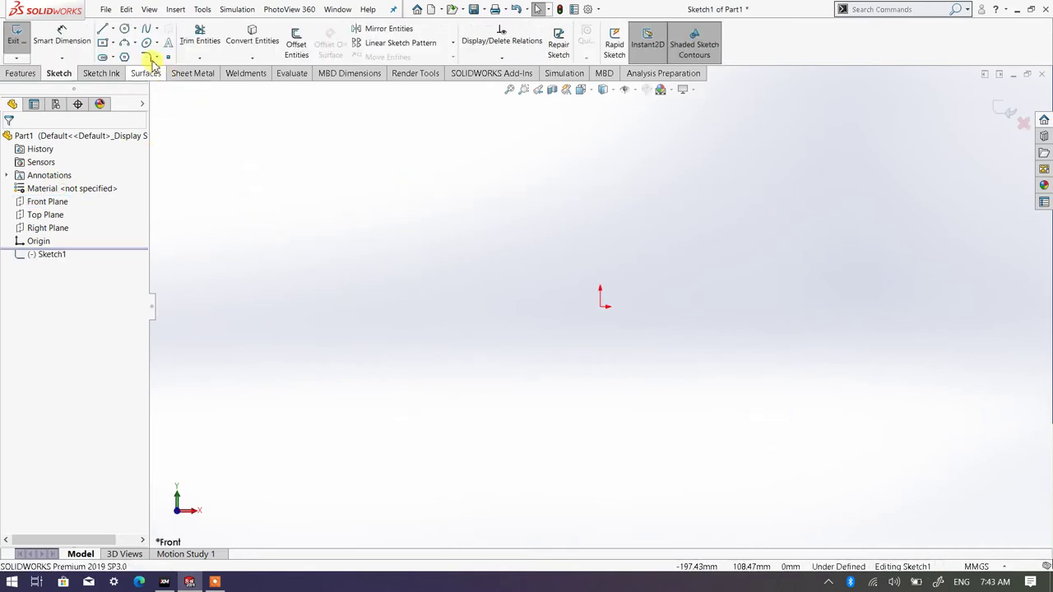
{"action": "left_click", "coordinate": [124, 28]}
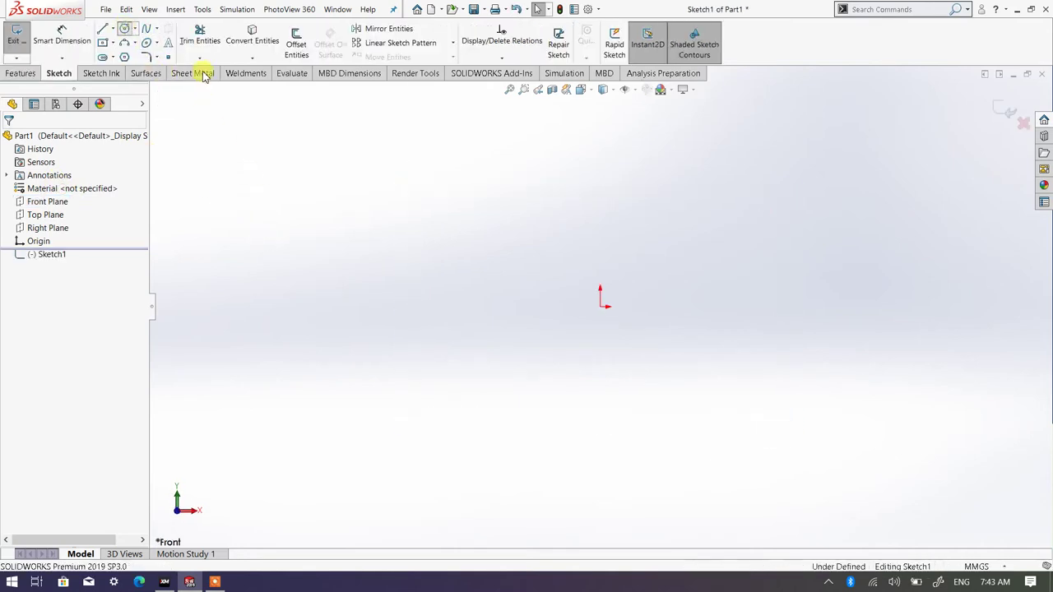
{"action": "left_click", "coordinate": [603, 305]}
{"action": "left_click", "coordinate": [663, 272]}
- Dimension the circle's diameter as 100 mm
{"action": "right_click", "coordinate": [757, 241]}
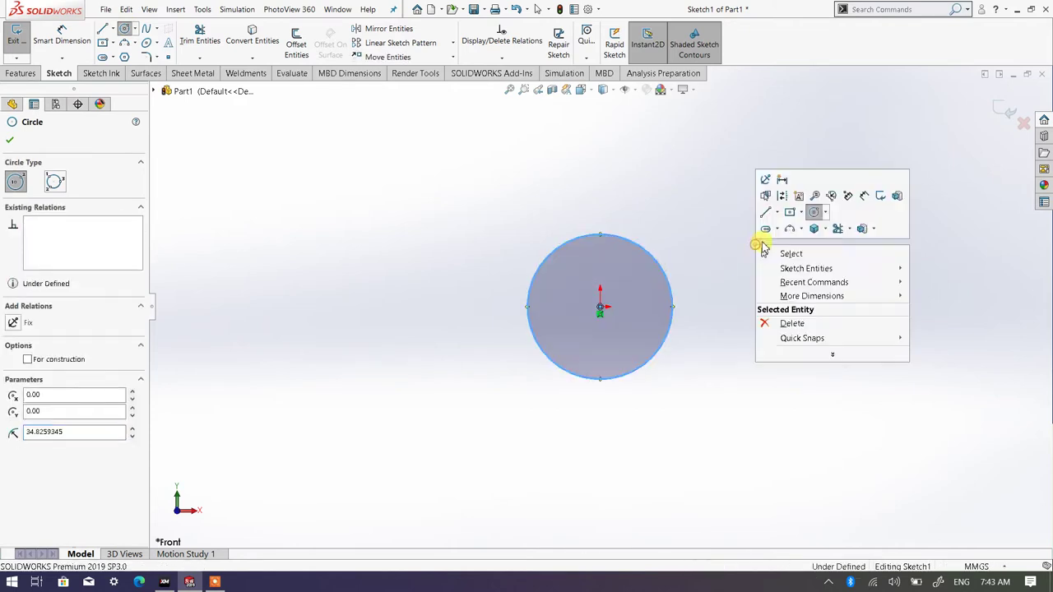
{"action": "left_click", "coordinate": [855, 206]}
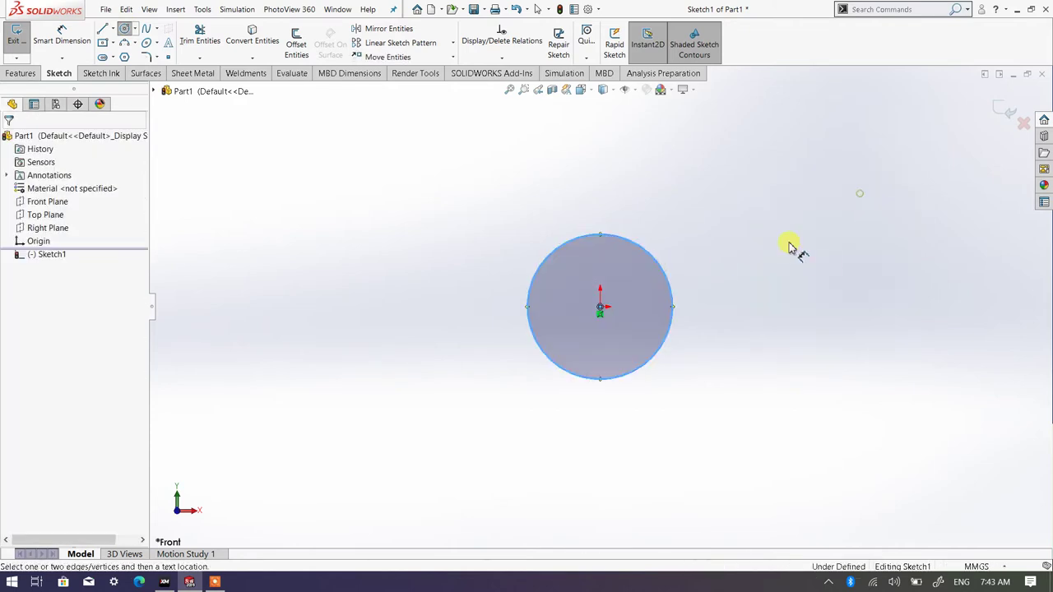
{"action": "left_click", "coordinate": [668, 294]}
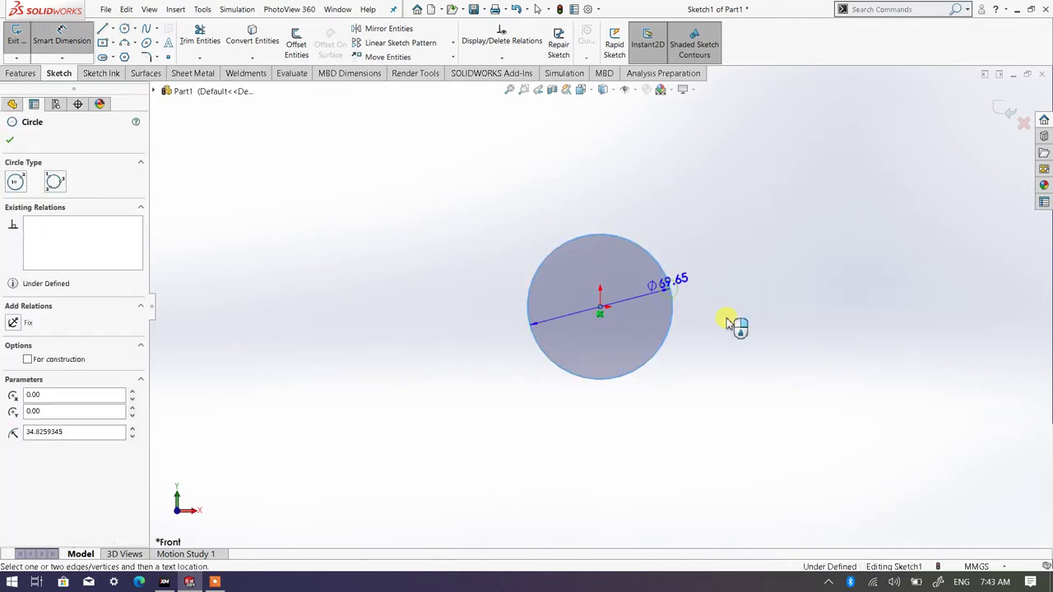
{"action": "left_click", "coordinate": [823, 372]}
{"action": "type", "text": "100"}
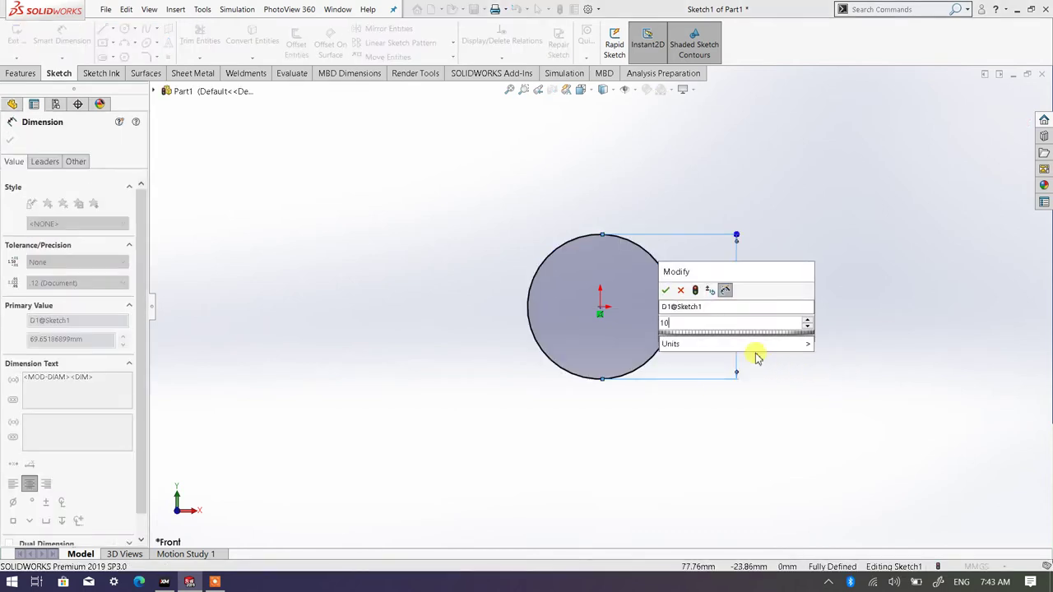
{"action": "left_click", "coordinate": [664, 293]}
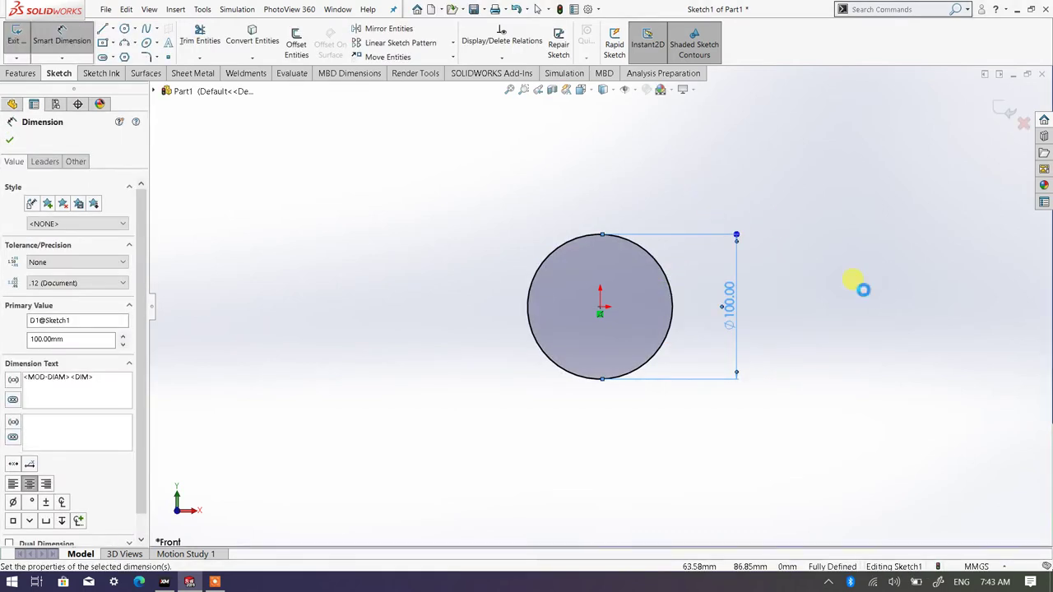
{"action": "right_click", "coordinate": [838, 284]}
{"action": "left_click", "coordinate": [871, 317]}
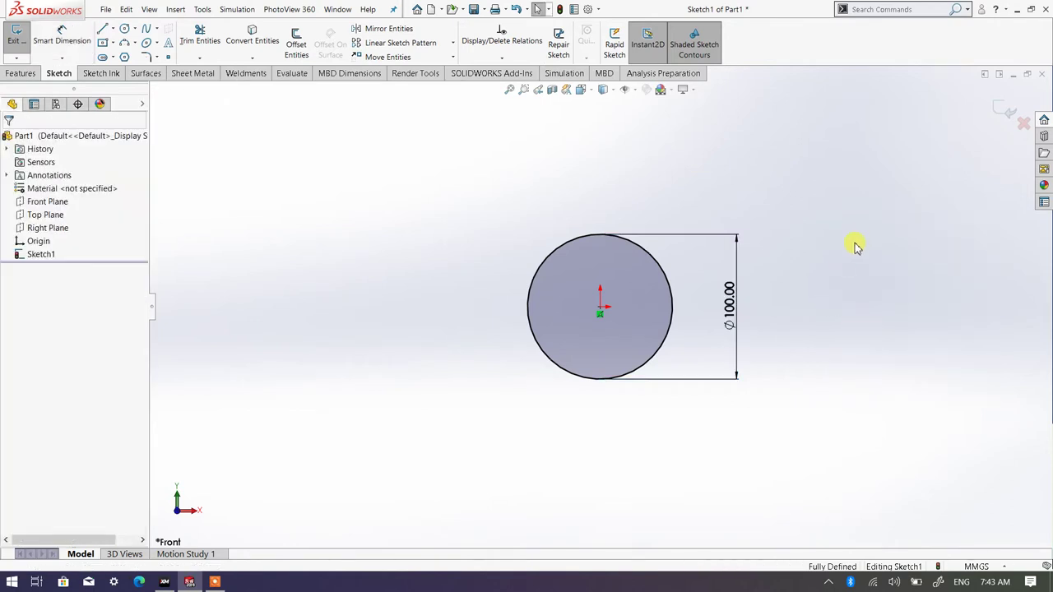
- Extrude the circle into a solid cylinder with the Mid Plane end condition and a total depth of 400 mm
{"action": "left_click", "coordinate": [581, 89]}
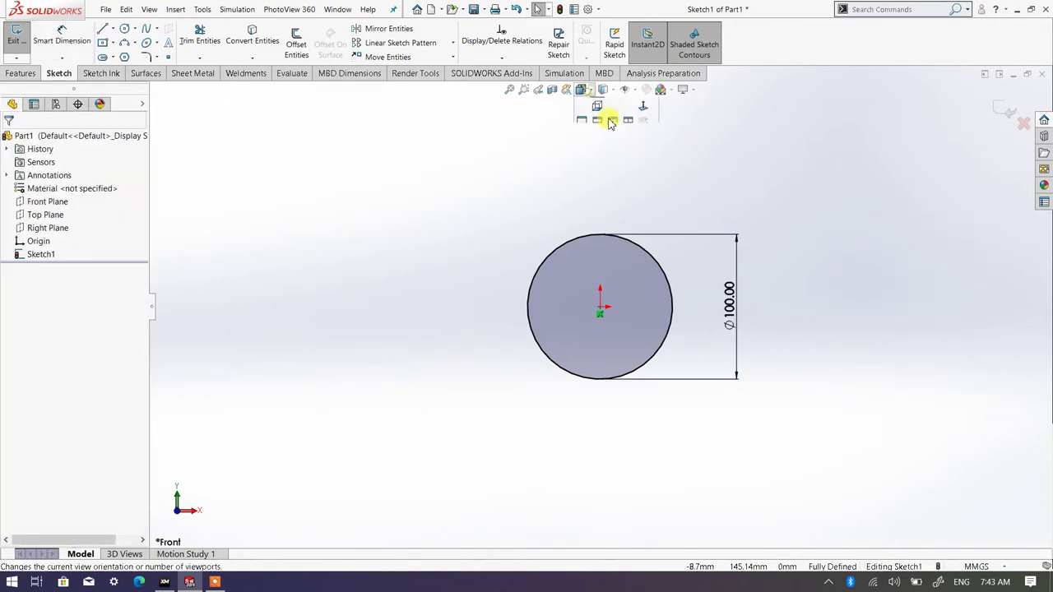
{"action": "left_click", "coordinate": [658, 133]}
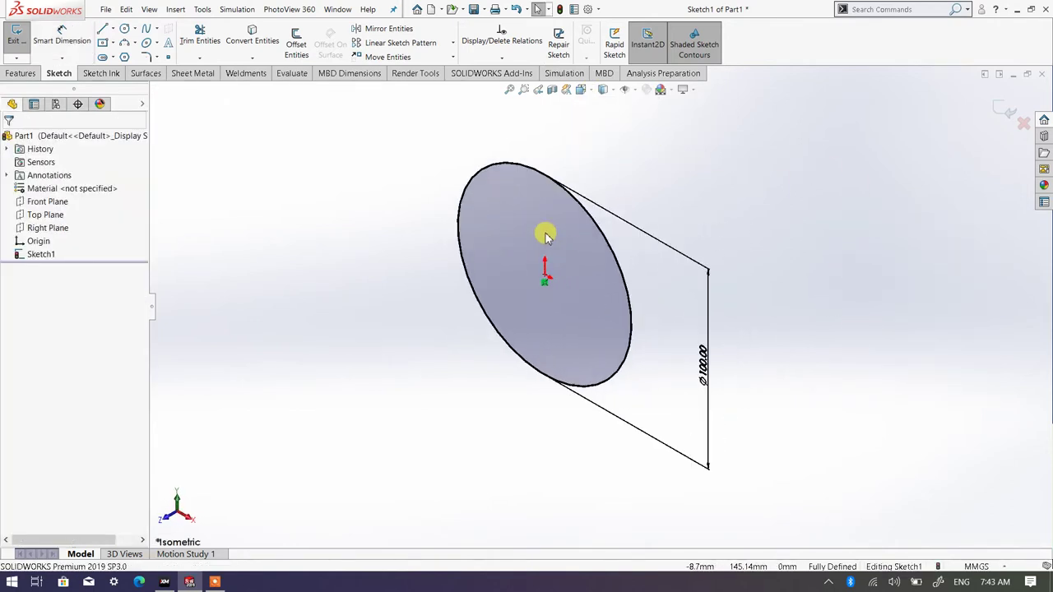
{"action": "left_click", "coordinate": [20, 73]}
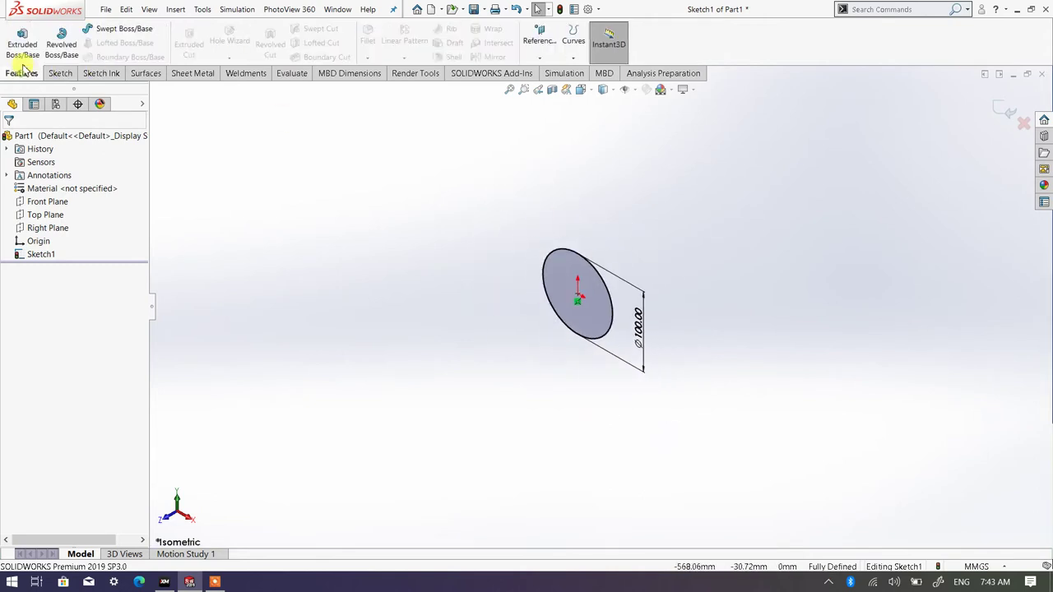
{"action": "left_click", "coordinate": [22, 45]}
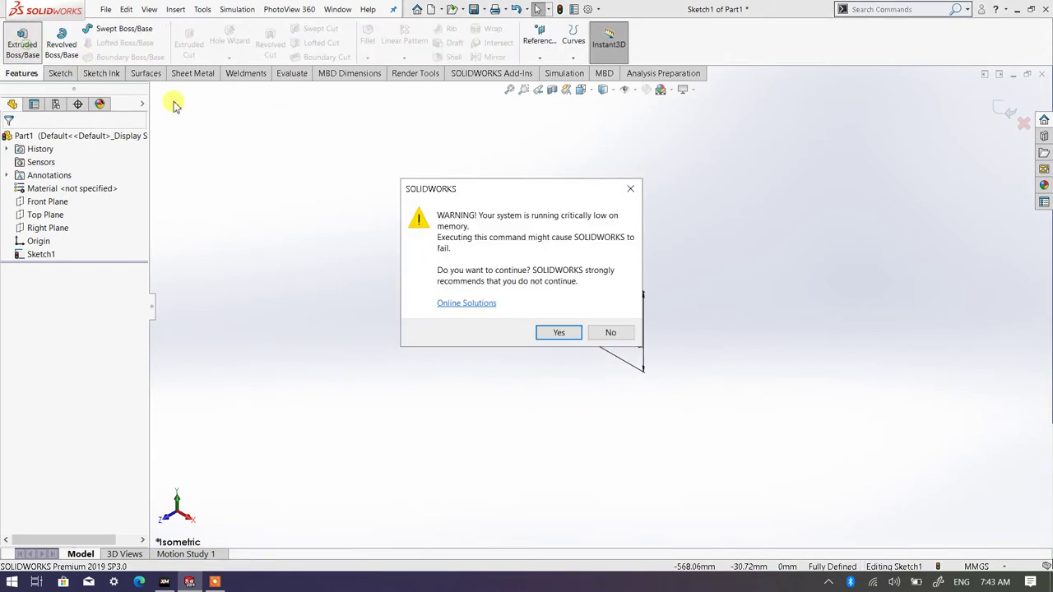
{"action": "left_click", "coordinate": [558, 332]}
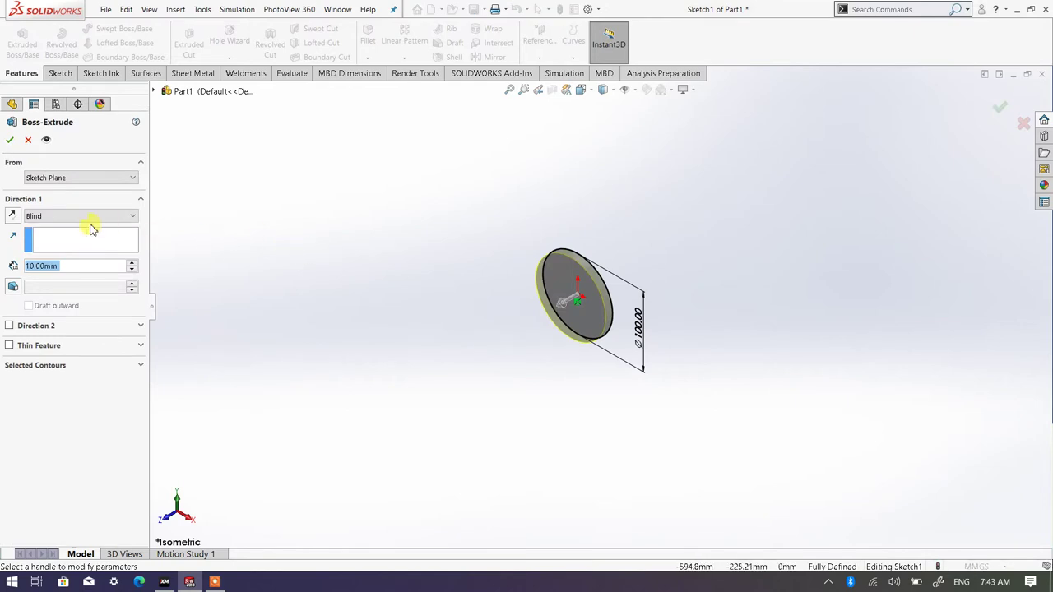
{"action": "left_click", "coordinate": [129, 217]}
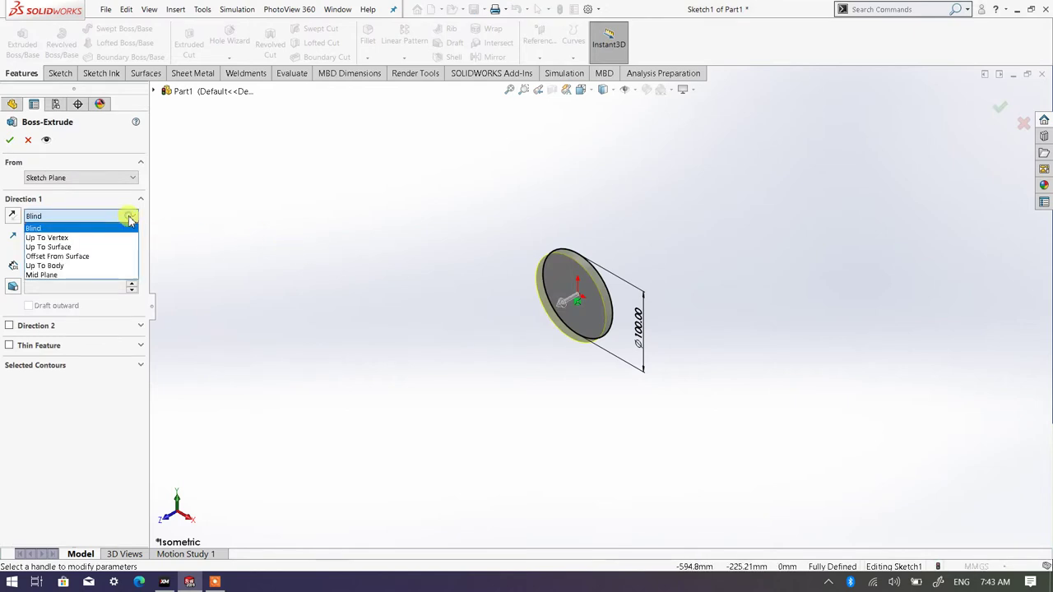
{"action": "left_click", "coordinate": [110, 275]}
{"action": "left_click", "coordinate": [132, 262]}
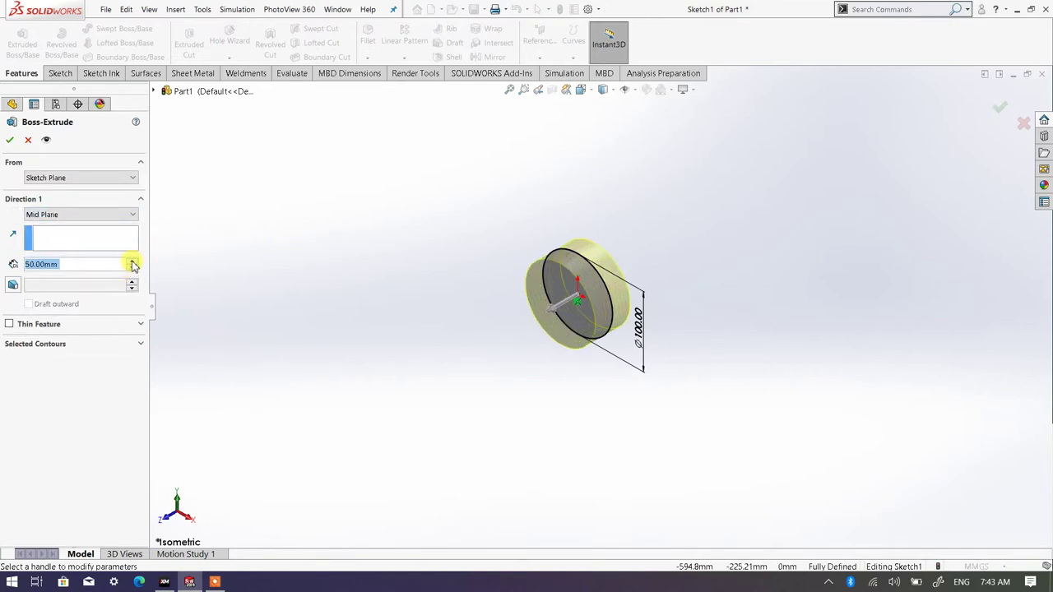
{"action": "left_click_drag", "start_coordinate": [132, 262], "coordinate": [132, 263]}
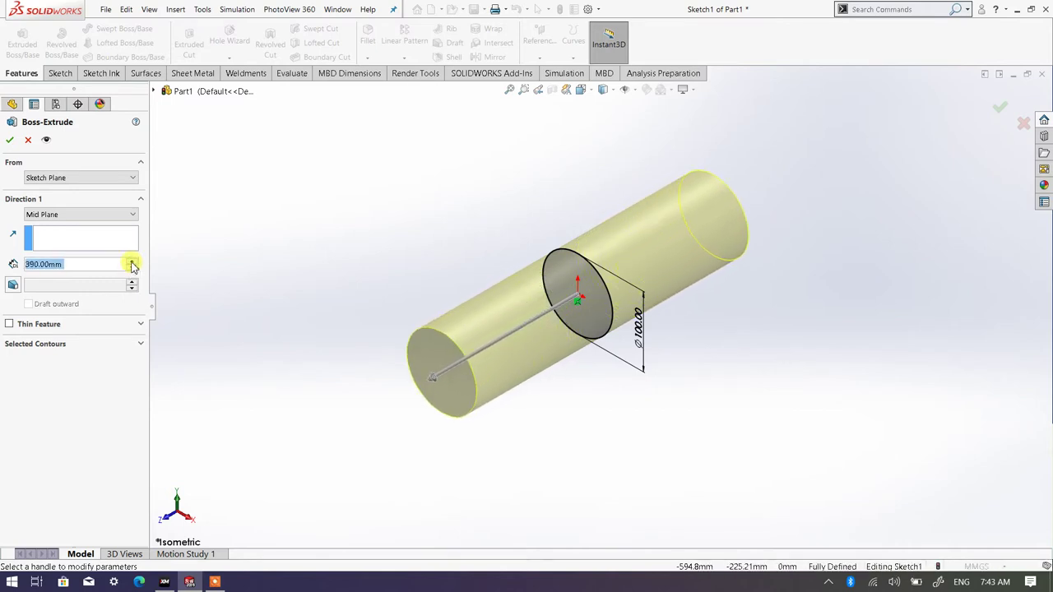
{"action": "left_click", "coordinate": [132, 262]}
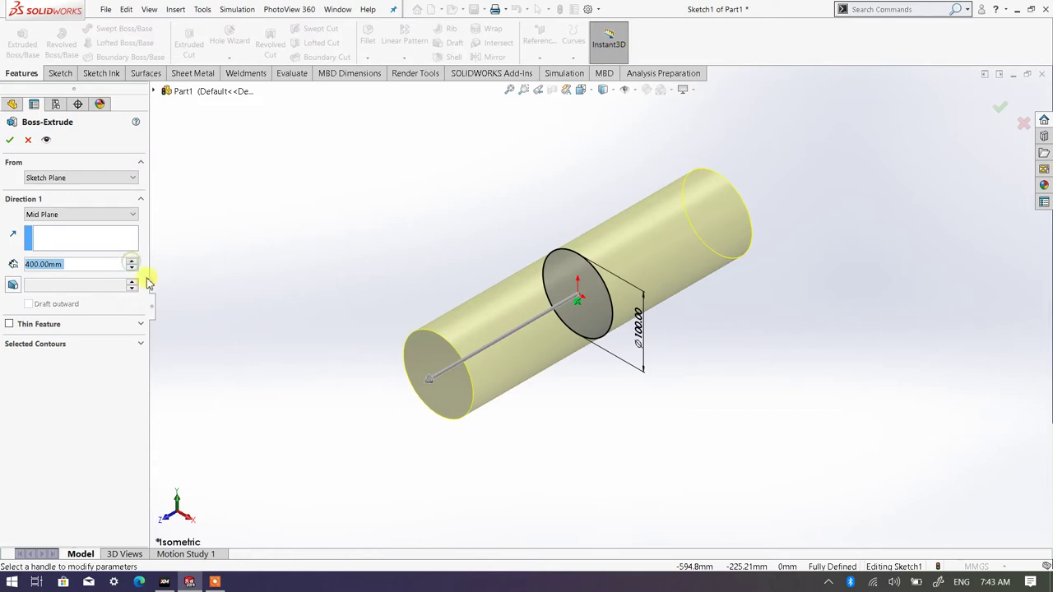
{"action": "left_click", "coordinate": [12, 138]}
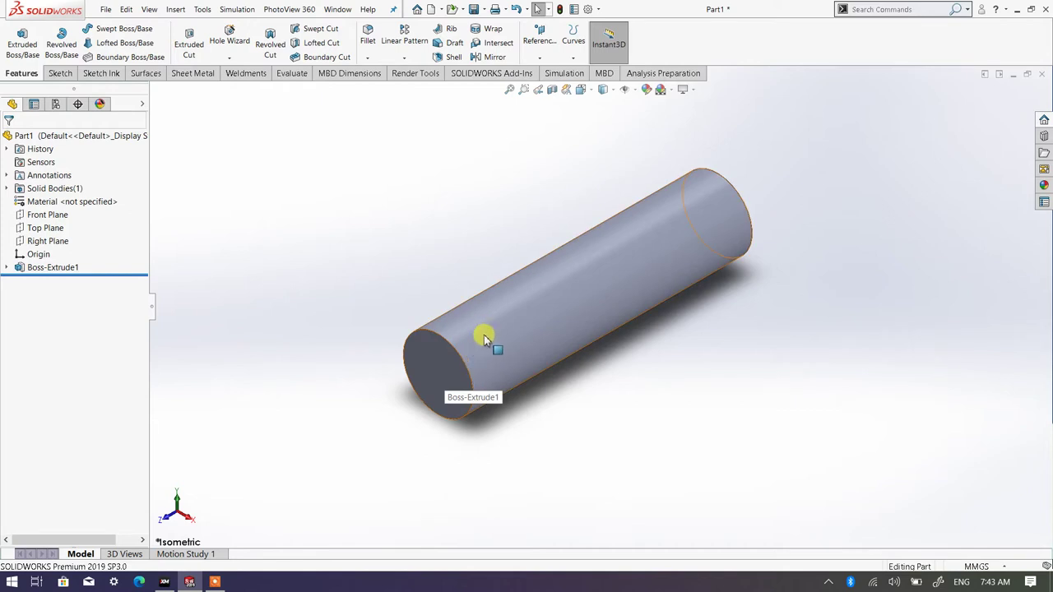
{"action": "middle_click_drag", "start_coordinate": [484, 339], "coordinate": [535, 336]}
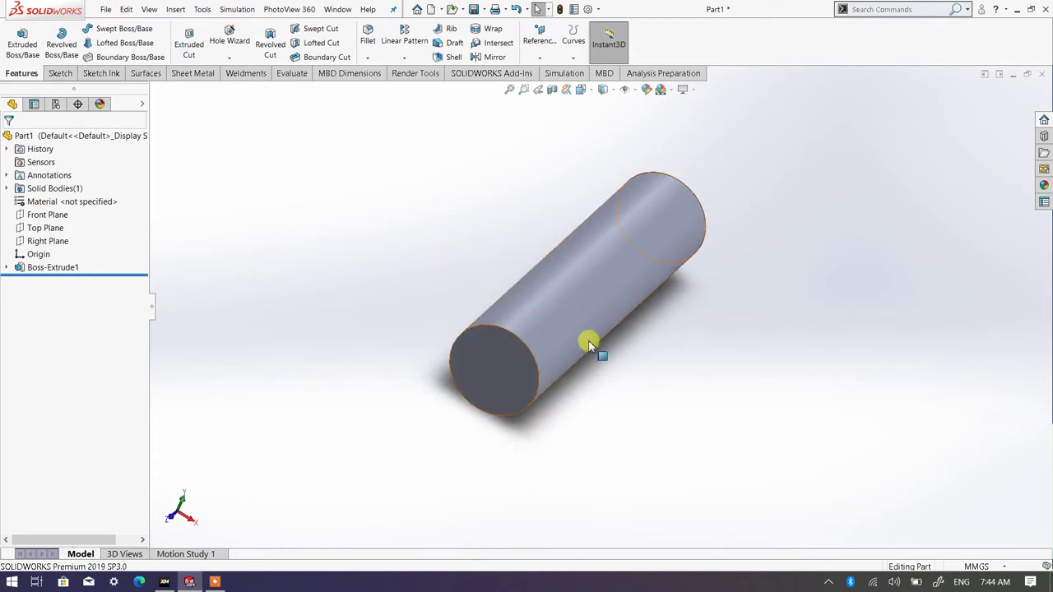
{"action": "middle_click_drag", "start_coordinate": [531, 312], "coordinate": [523, 307]}
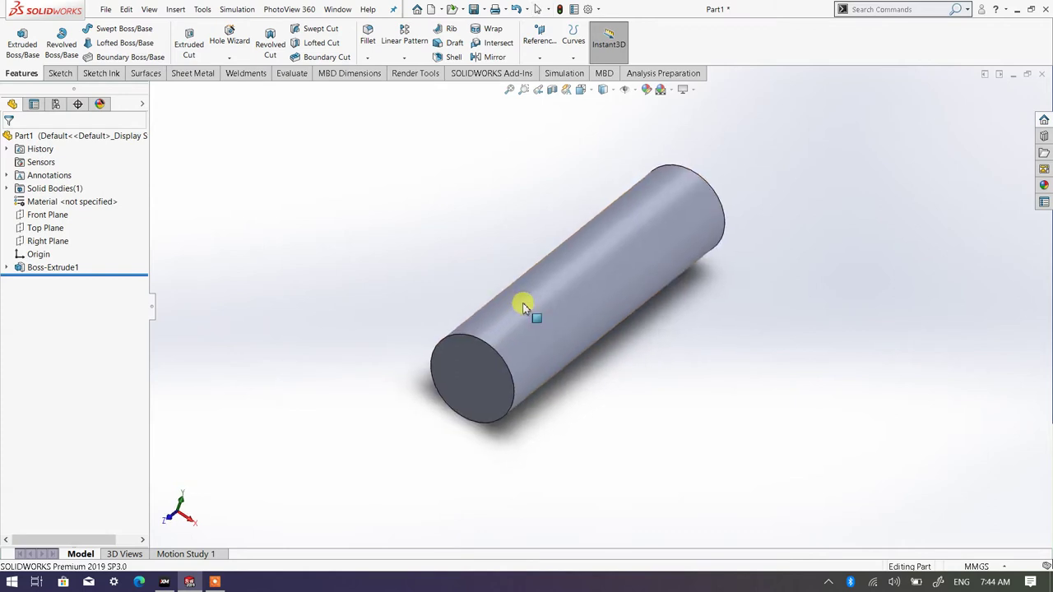
{"action": "left_click", "coordinate": [539, 56]}
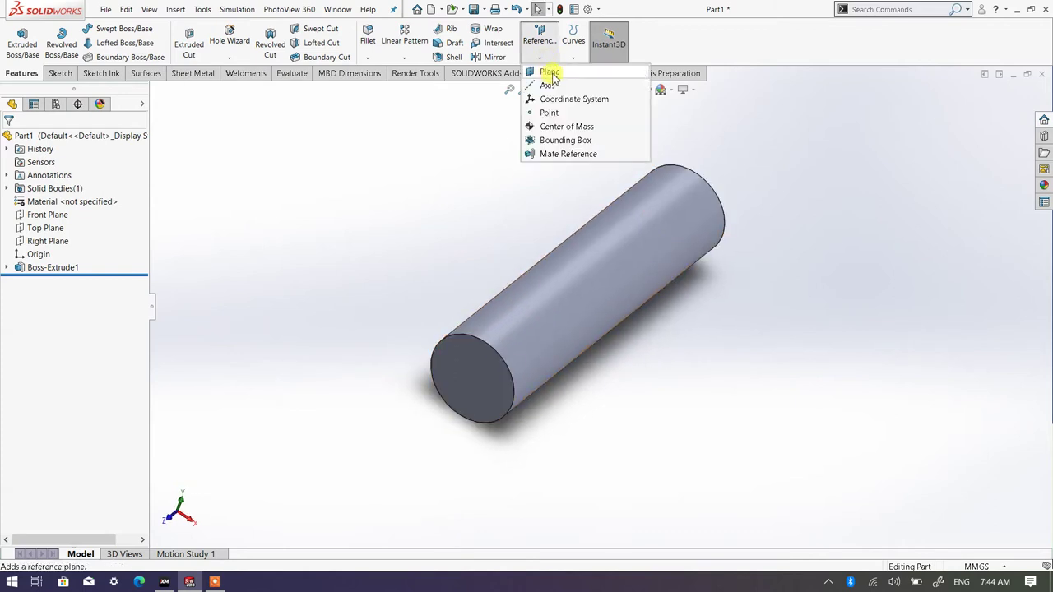
{"action": "left_click", "coordinate": [411, 219]}
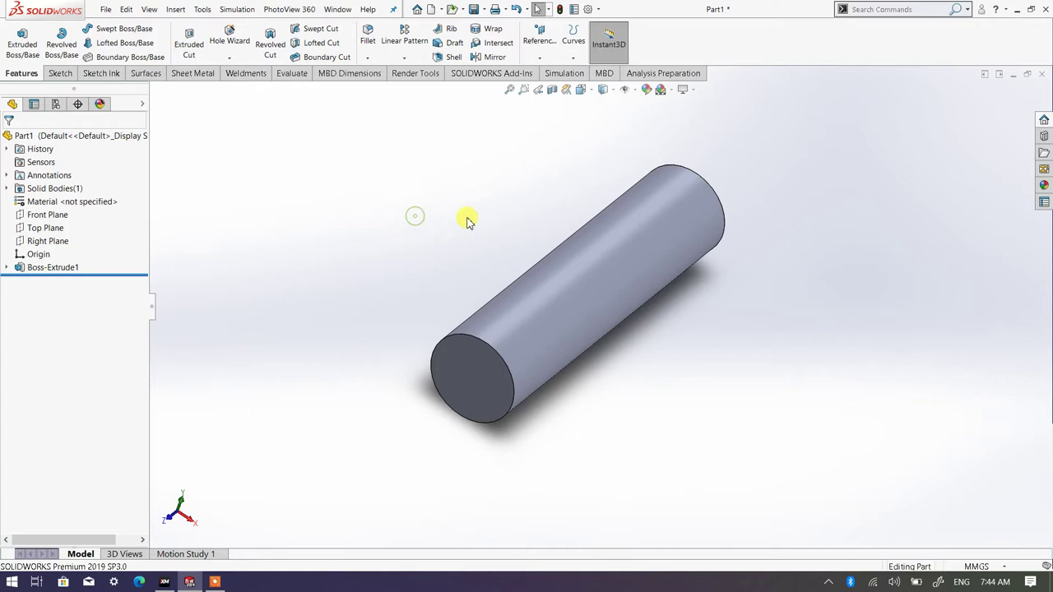
{"action": "left_click", "coordinate": [582, 89]}
{"action": "left_click", "coordinate": [653, 120]}
{"action": "left_click", "coordinate": [663, 130]}
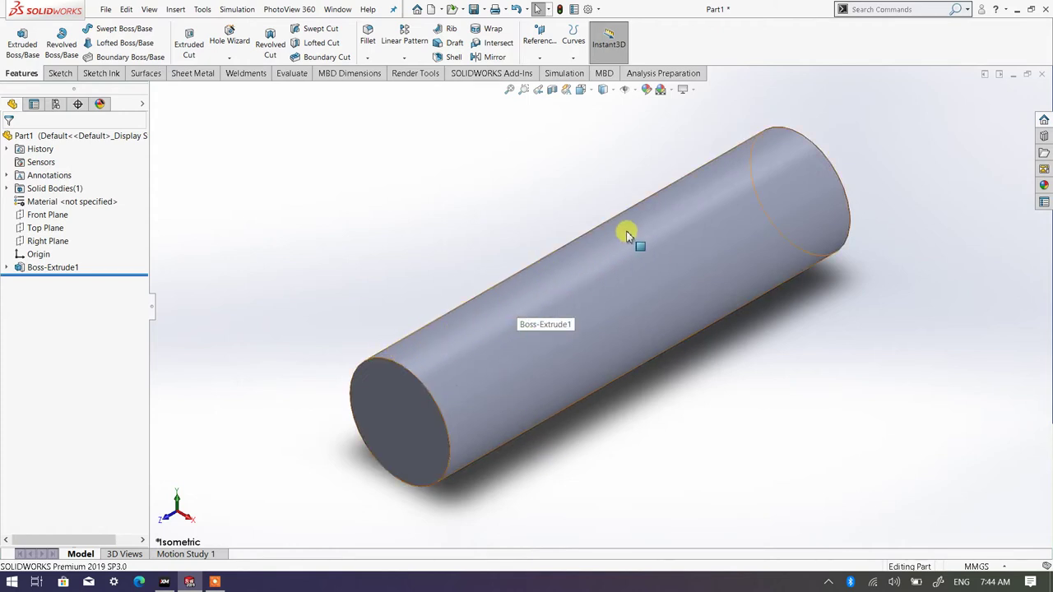
{"action": "scroll", "coordinate": [508, 296], "scroll_direction": "up", "scroll_amount": 2}
{"action": "scroll", "coordinate": [500, 341], "scroll_direction": "down", "scroll_amount": 1}
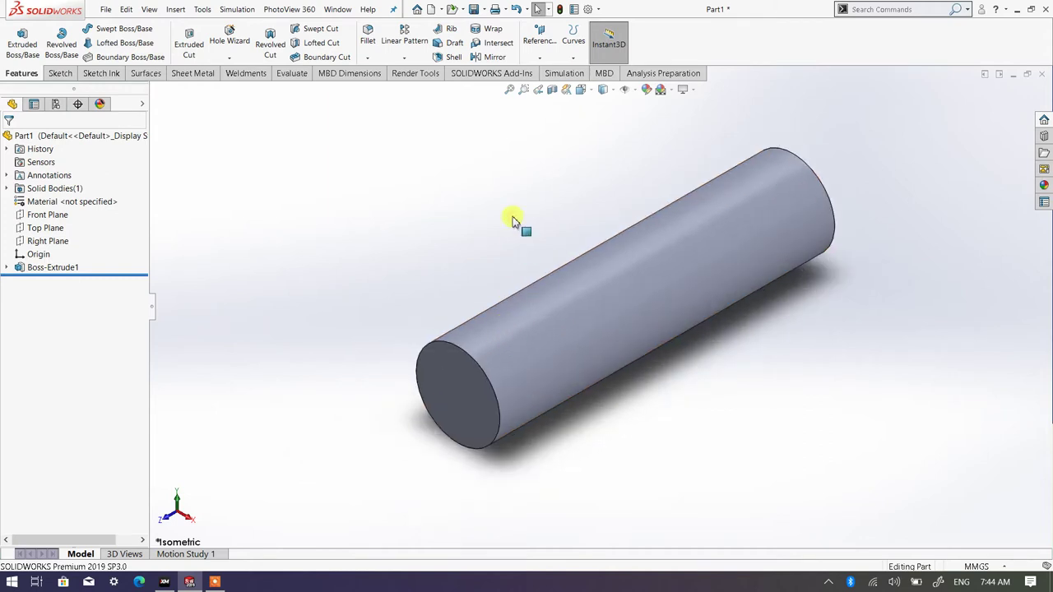
- Create a reference plane parallel to the Top Plane and tangent to the cylinder's curved face
{"action": "left_click", "coordinate": [542, 60]}
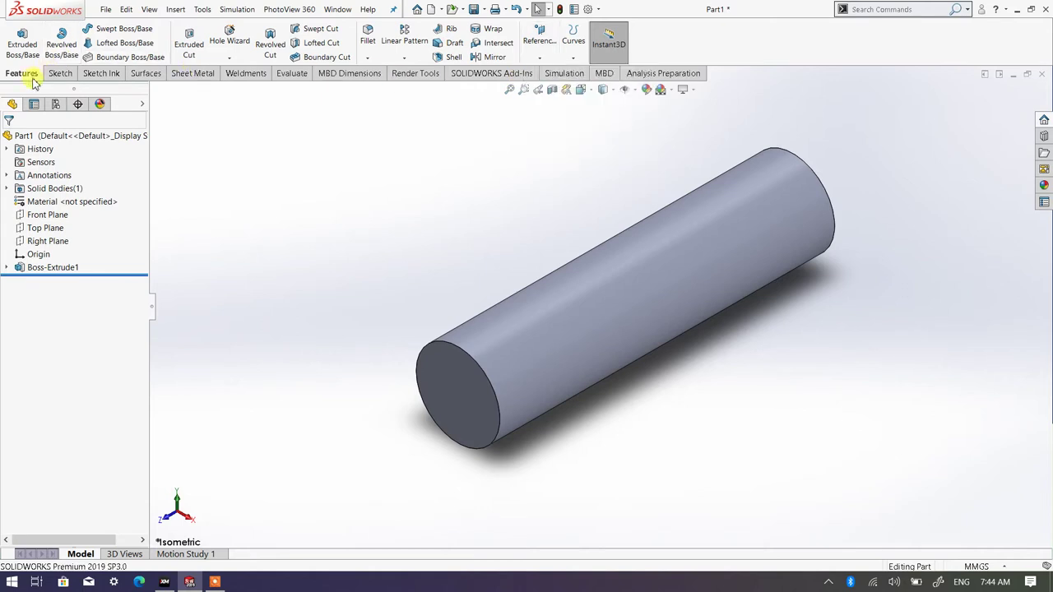
{"action": "left_click", "coordinate": [543, 62]}
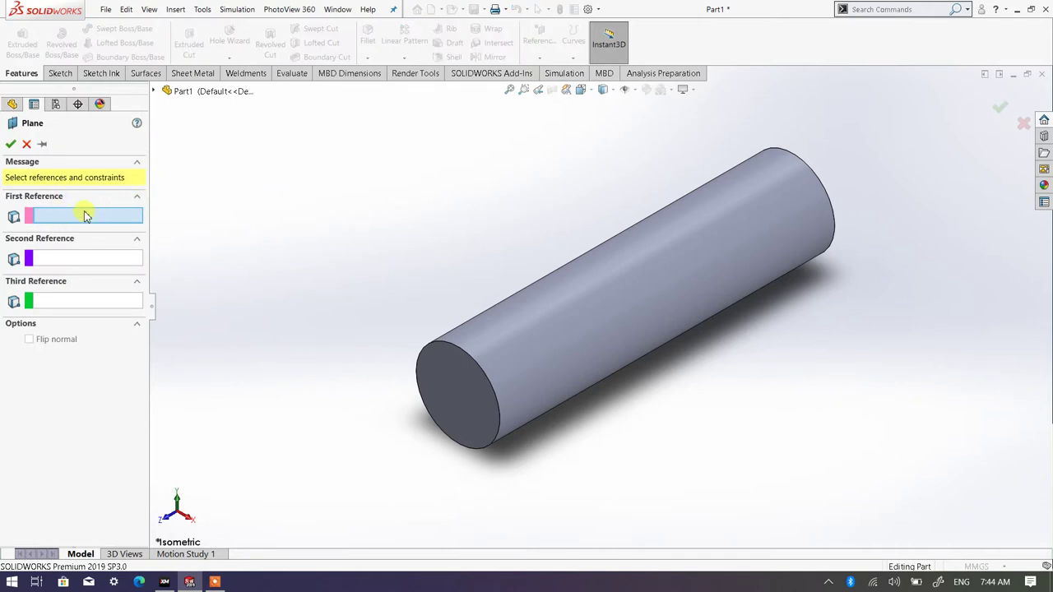
{"action": "left_click", "coordinate": [156, 91]}
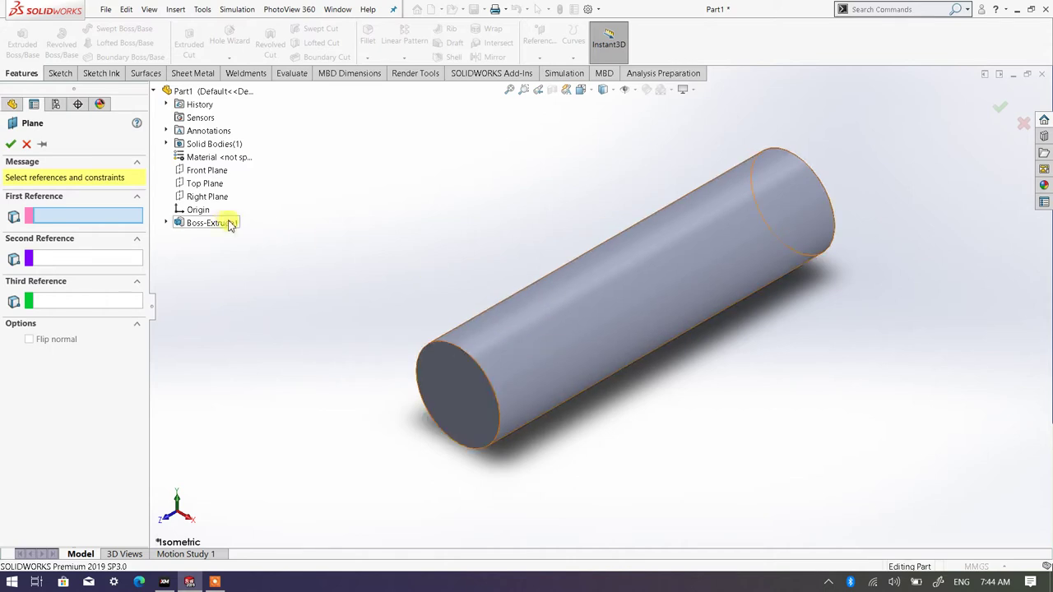
{"action": "left_click", "coordinate": [208, 184]}
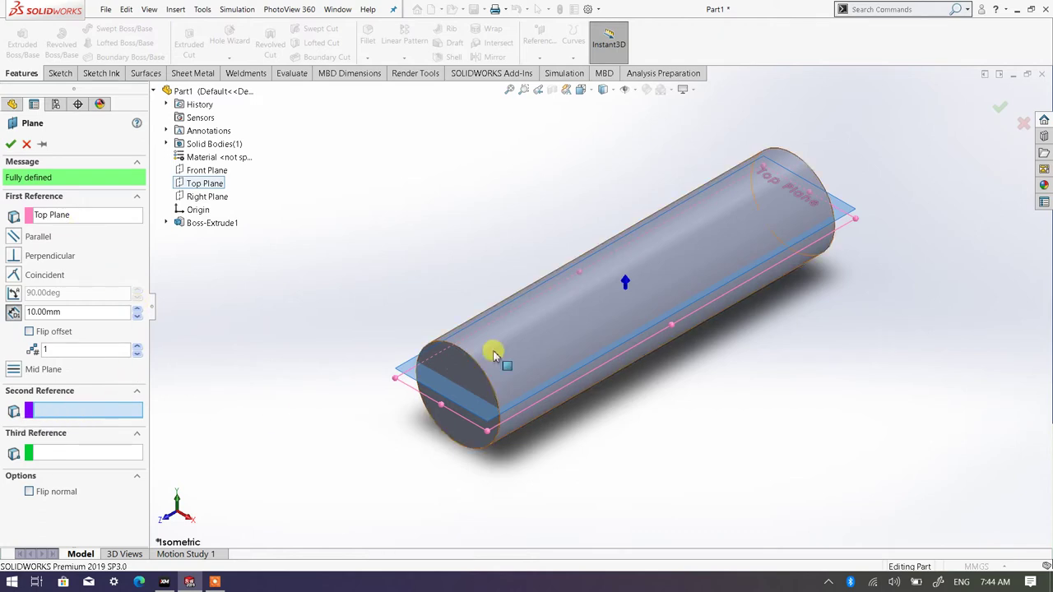
{"action": "left_click", "coordinate": [541, 333]}
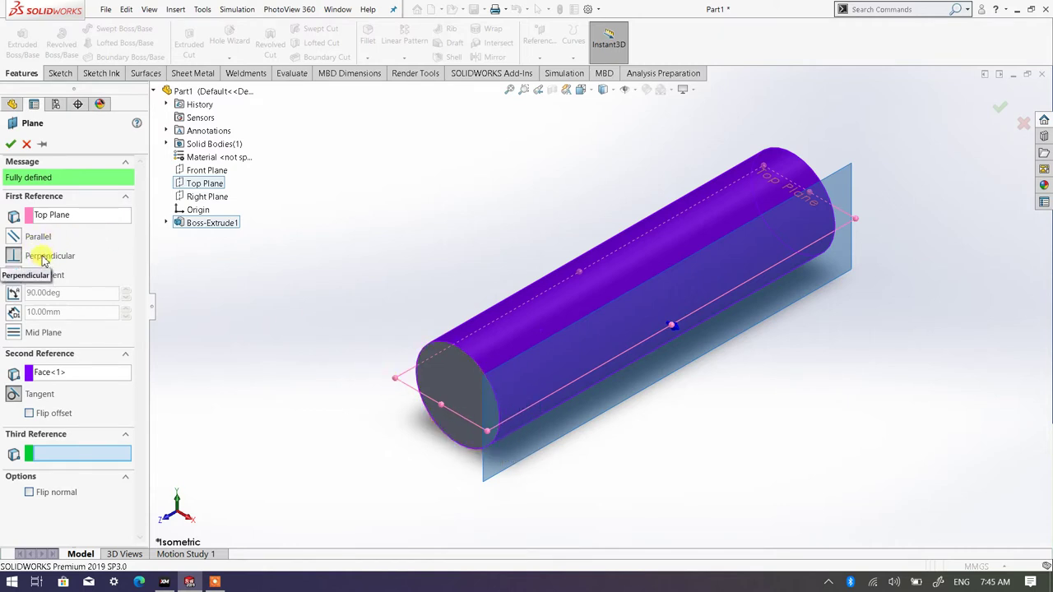
{"action": "left_click", "coordinate": [17, 239]}
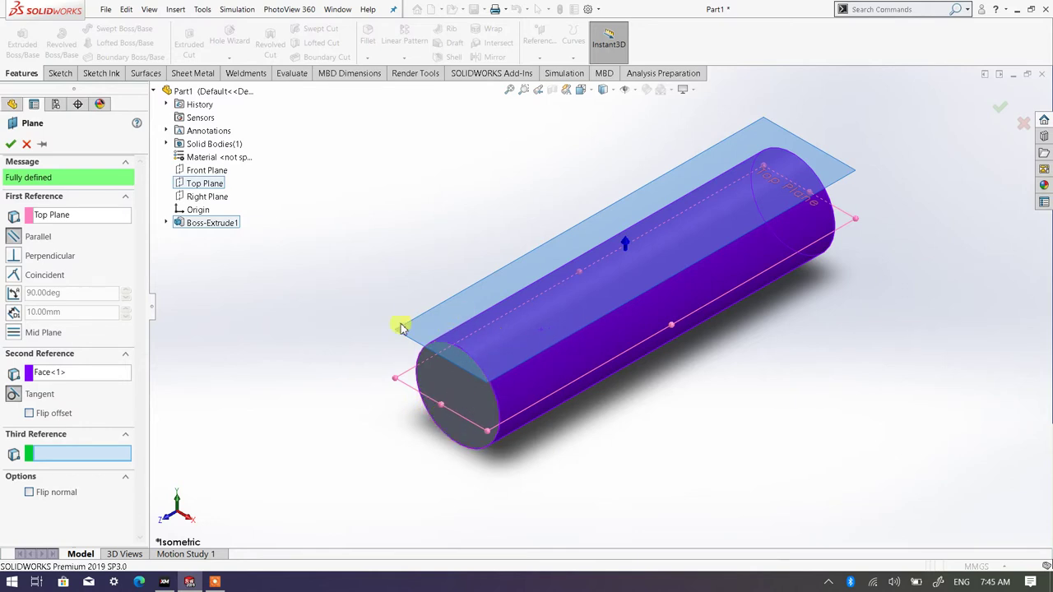
{"action": "middle_click_drag", "start_coordinate": [370, 387], "coordinate": [415, 310]}
{"action": "mouse_move", "coordinate": [485, 326]}
{"action": "middle_mouse_down"}
{"action": "mouse_move", "coordinate": [503, 296]}
{"action": "mouse_move", "coordinate": [499, 311]}
{"action": "middle_mouse_up"}
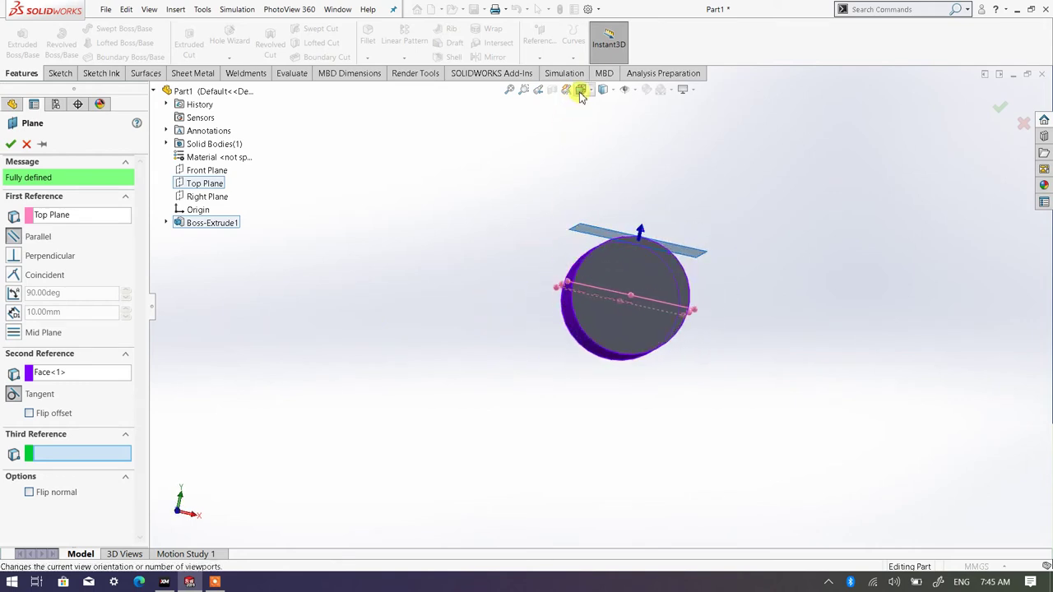
{"action": "left_click", "coordinate": [581, 88]}
{"action": "left_click", "coordinate": [596, 136]}
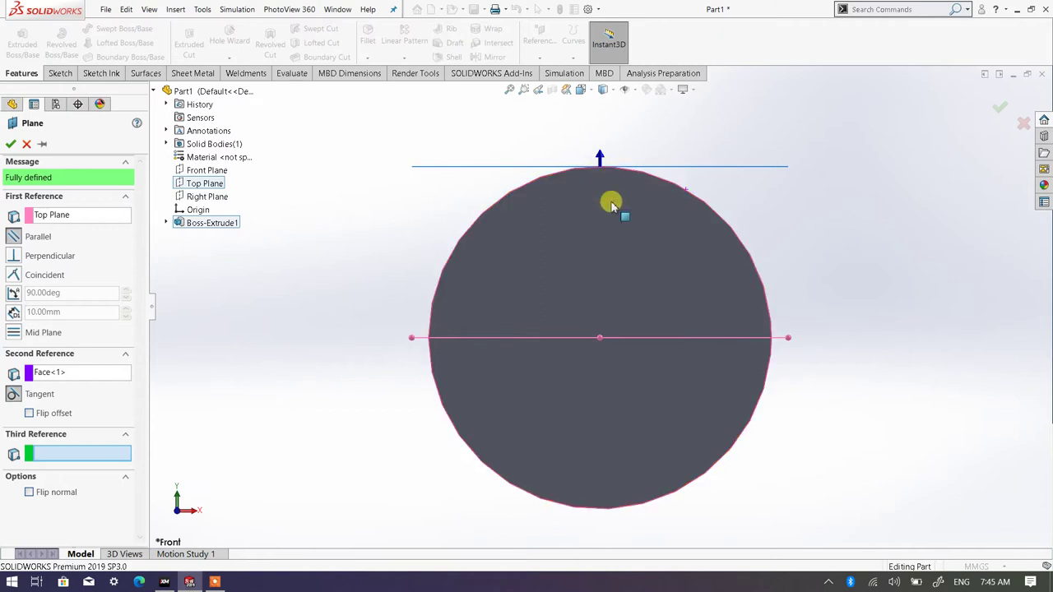
{"action": "key", "text": "ctrl+7"}
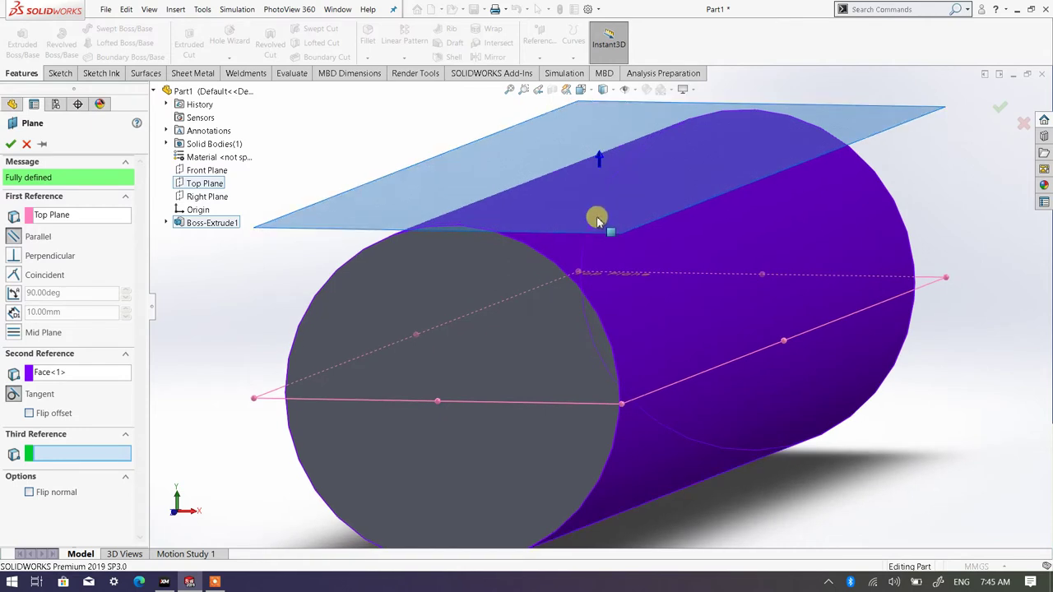
{"action": "key", "text": "f"}
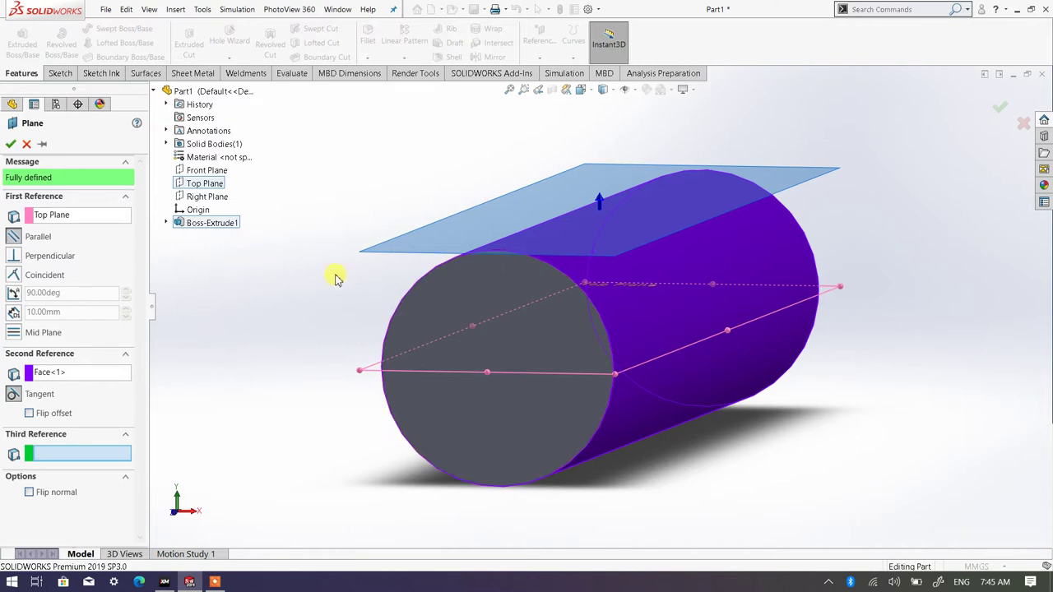
{"action": "key", "text": "Right"}
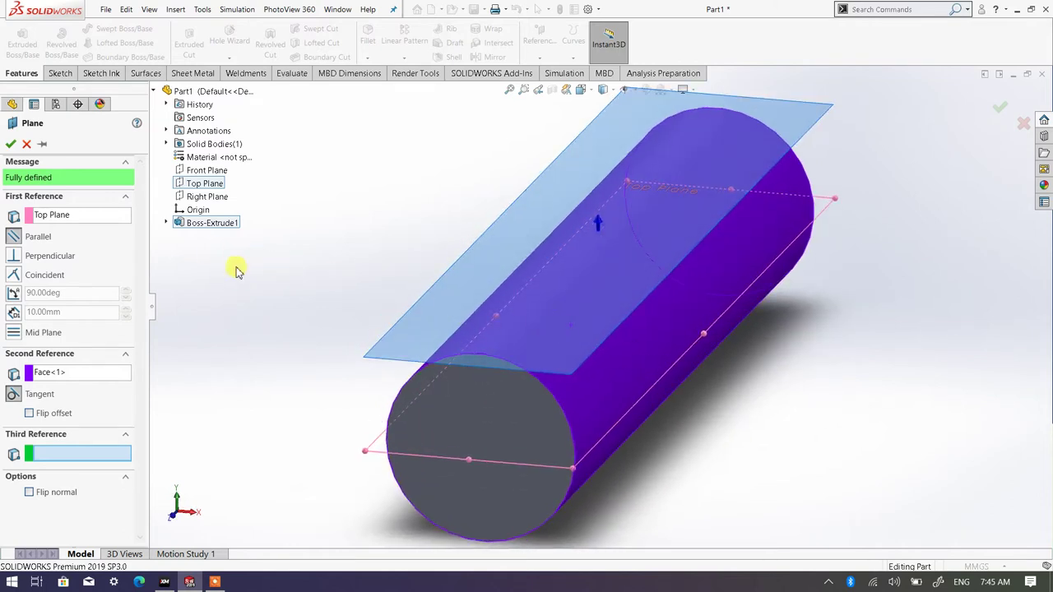
{"action": "left_click", "coordinate": [10, 146]}
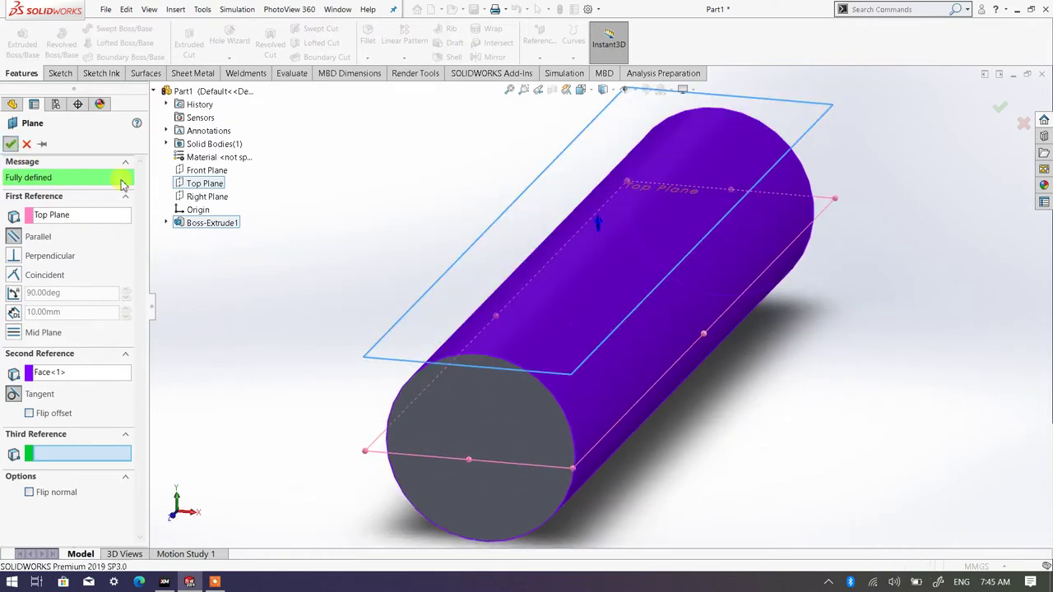
- Start a Hole Wizard feature using the plain Hole type with Drill sizes
{"action": "scroll", "coordinate": [650, 296], "scroll_direction": "up", "scroll_amount": 3}
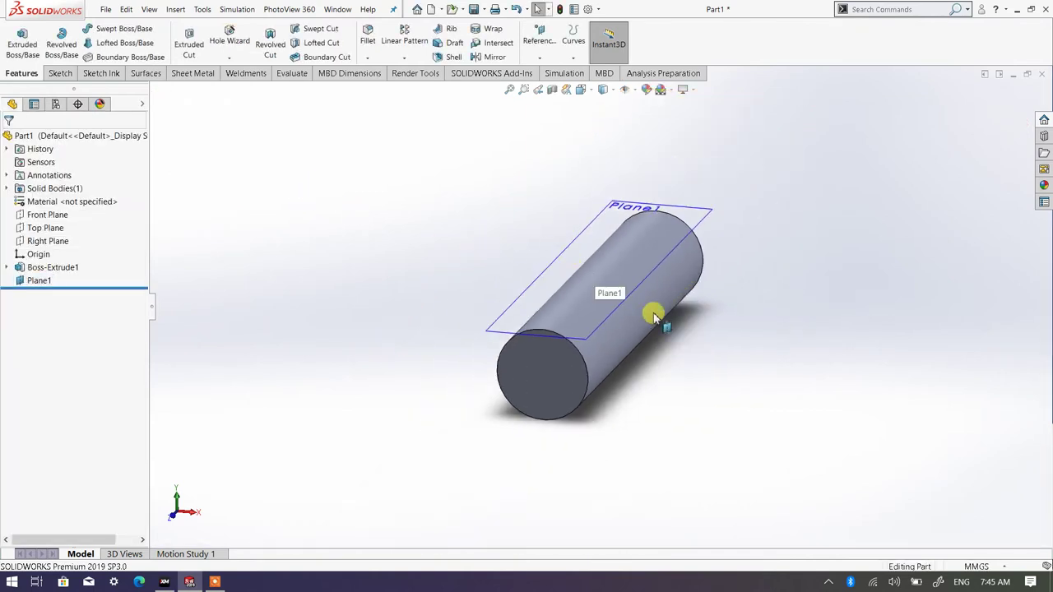
{"action": "mouse_move", "coordinate": [667, 313]}
{"action": "middle_mouse_down"}
{"action": "mouse_move", "coordinate": [663, 348]}
{"action": "mouse_move", "coordinate": [665, 333]}
{"action": "middle_mouse_up"}
{"action": "scroll", "coordinate": [540, 222], "scroll_direction": "down", "scroll_amount": 2}
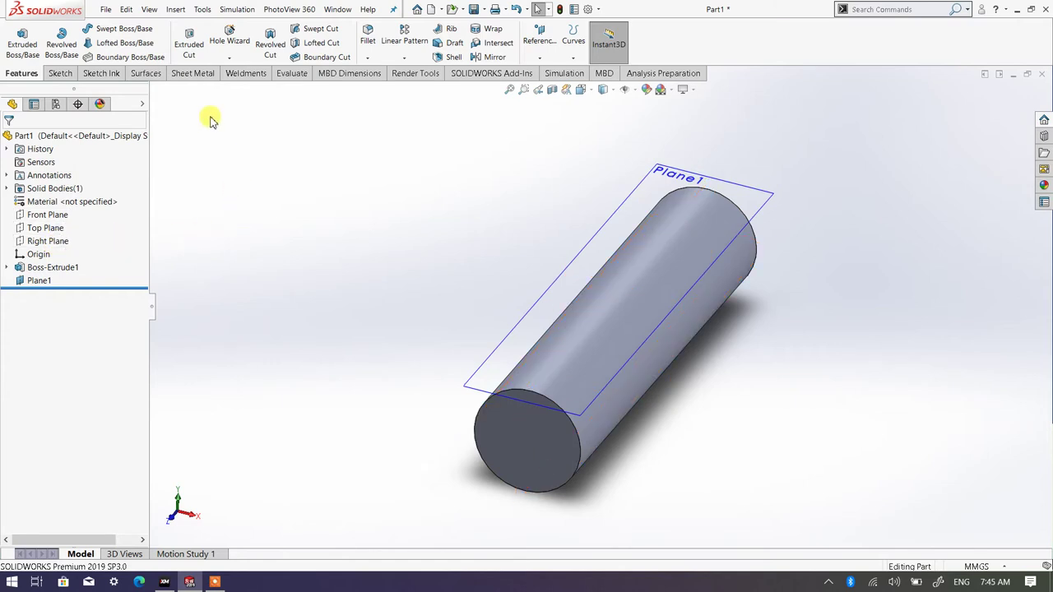
{"action": "left_click", "coordinate": [232, 41]}
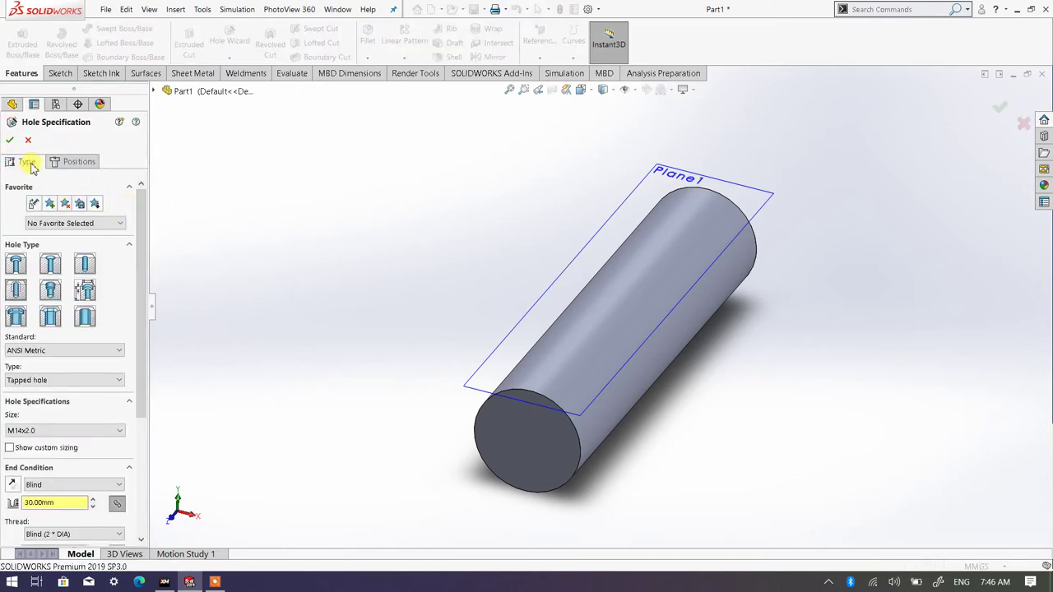
{"action": "left_click", "coordinate": [90, 268]}
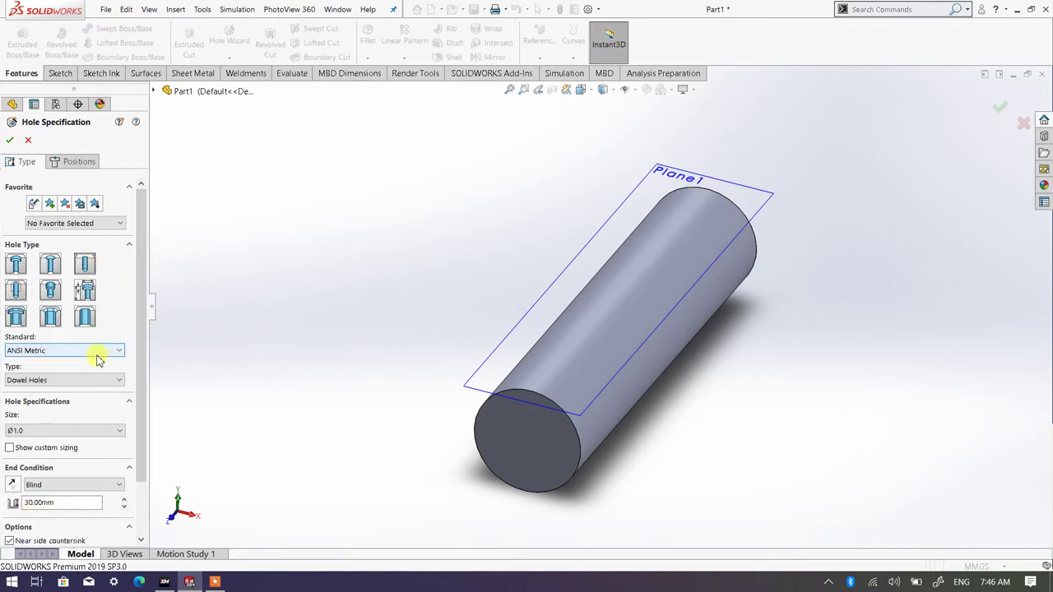
{"action": "left_click", "coordinate": [116, 383]}
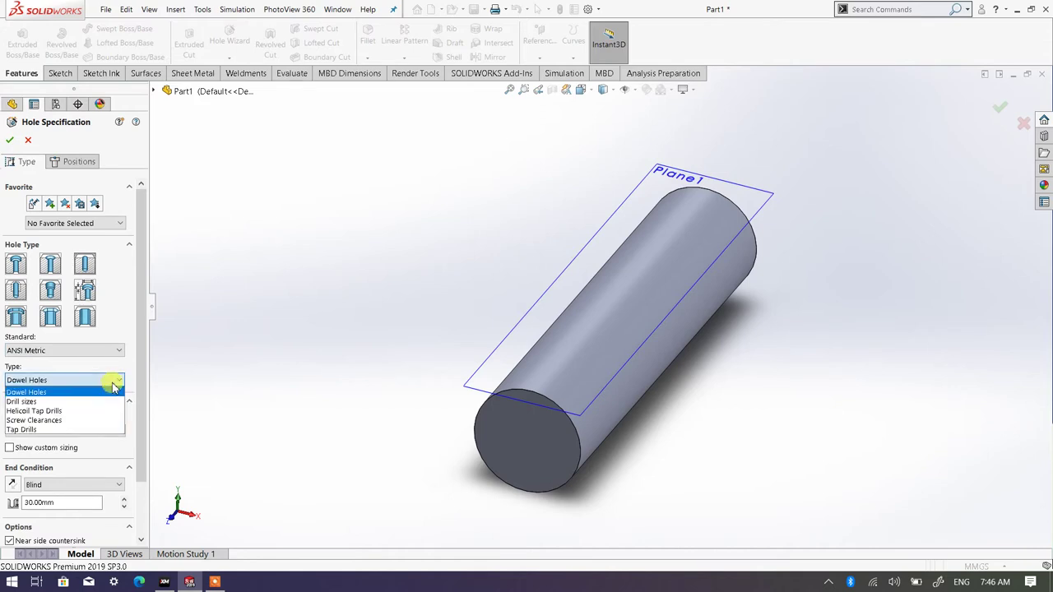
{"action": "left_click", "coordinate": [63, 402]}
- Set the hole's size to Ø16.0 and its end condition to Through All
{"action": "left_click", "coordinate": [120, 434]}
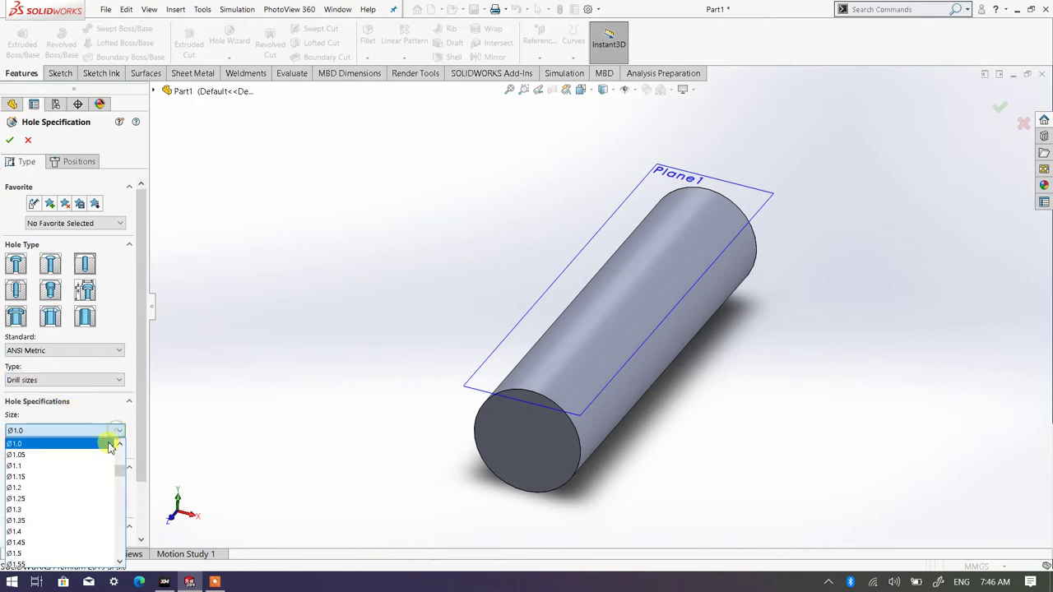
{"action": "scroll", "coordinate": [64, 485], "scroll_direction": "down", "scroll_amount": 10}
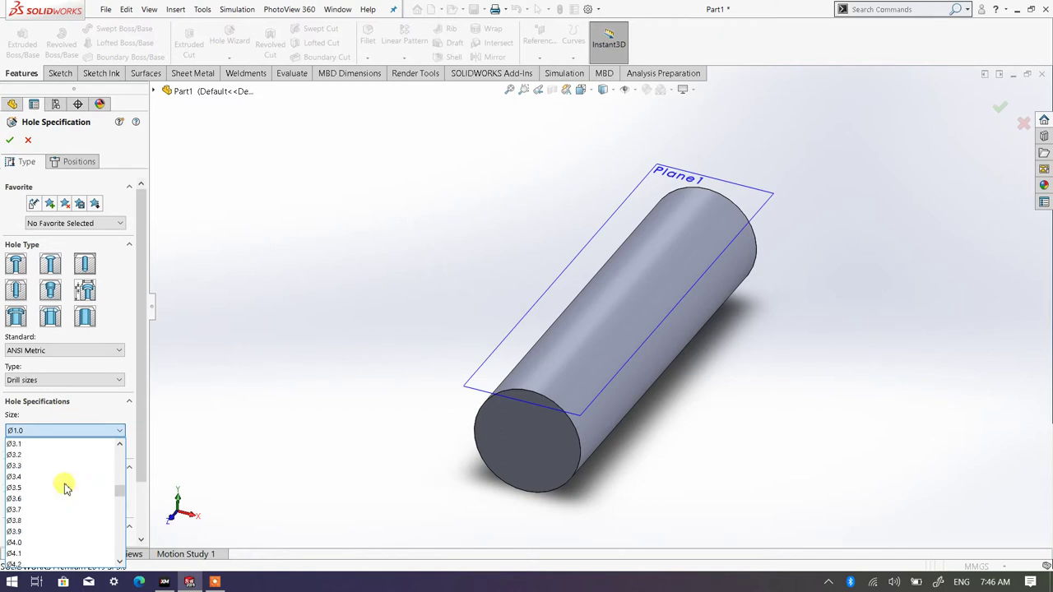
{"action": "scroll", "coordinate": [59, 482], "scroll_direction": "down", "scroll_amount": 12}
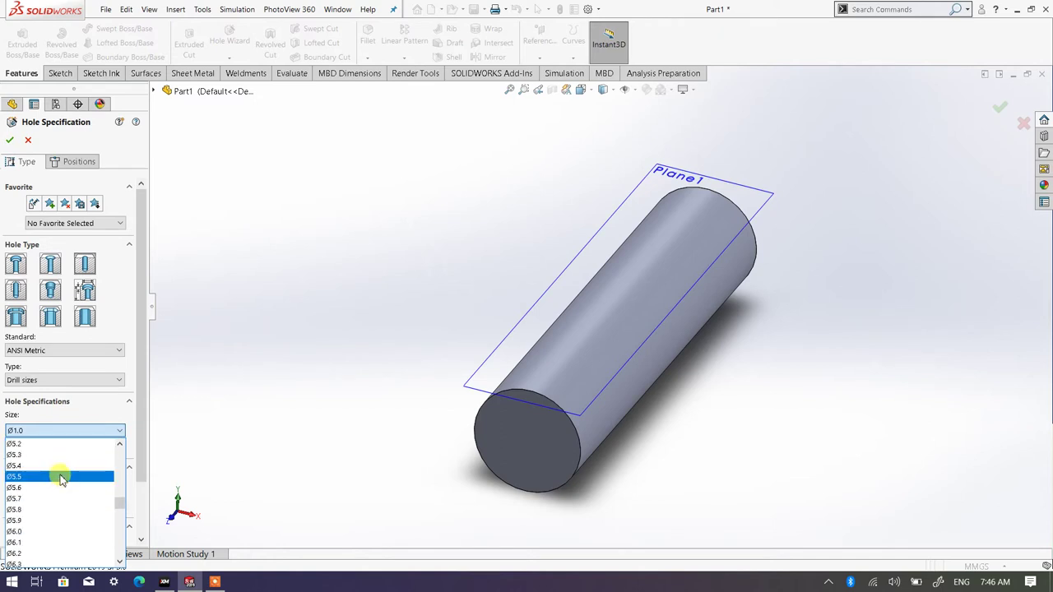
{"action": "scroll", "coordinate": [64, 481], "scroll_direction": "down", "scroll_amount": 4}
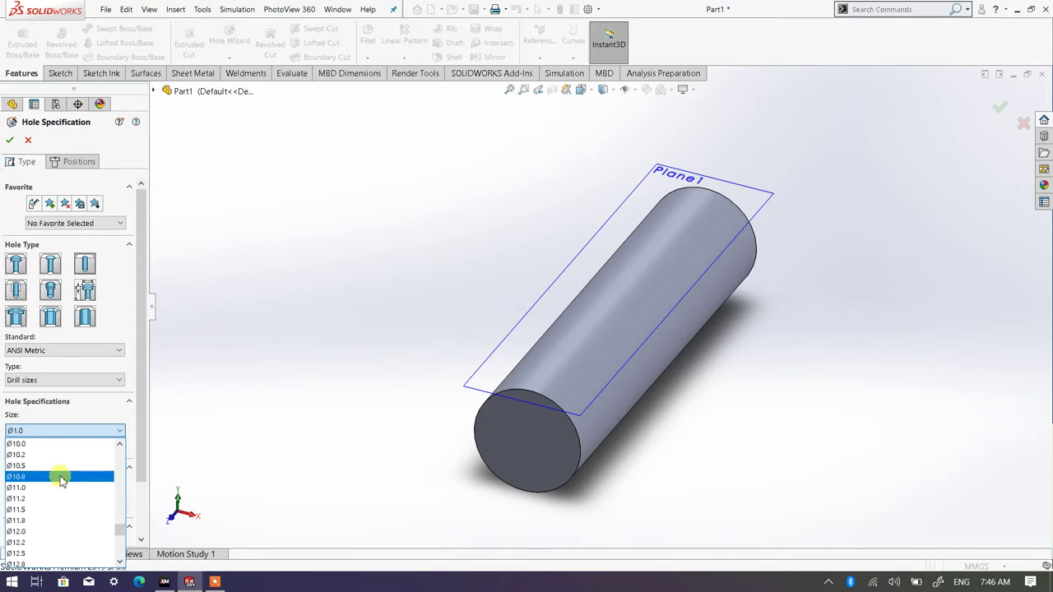
{"action": "scroll", "coordinate": [59, 485], "scroll_direction": "down", "scroll_amount": 6}
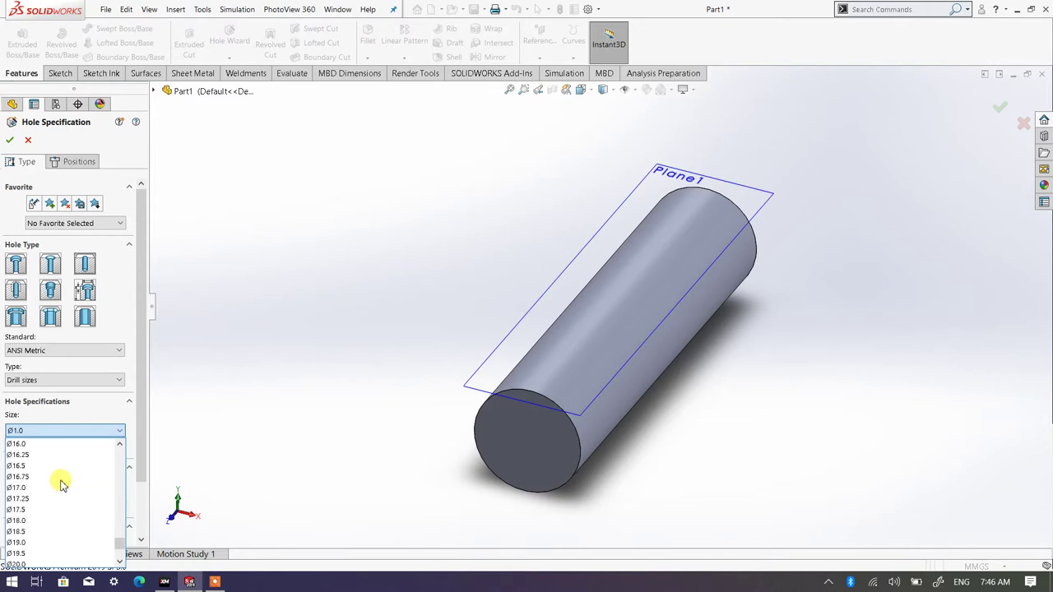
{"action": "scroll", "coordinate": [49, 479], "scroll_direction": "up", "scroll_amount": 1}
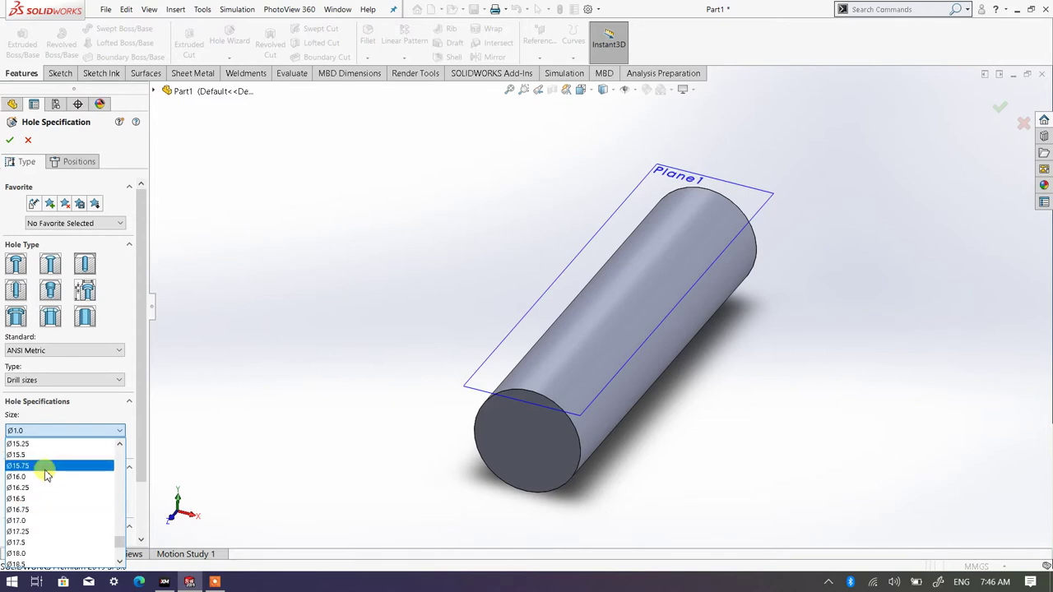
{"action": "left_click", "coordinate": [37, 477]}
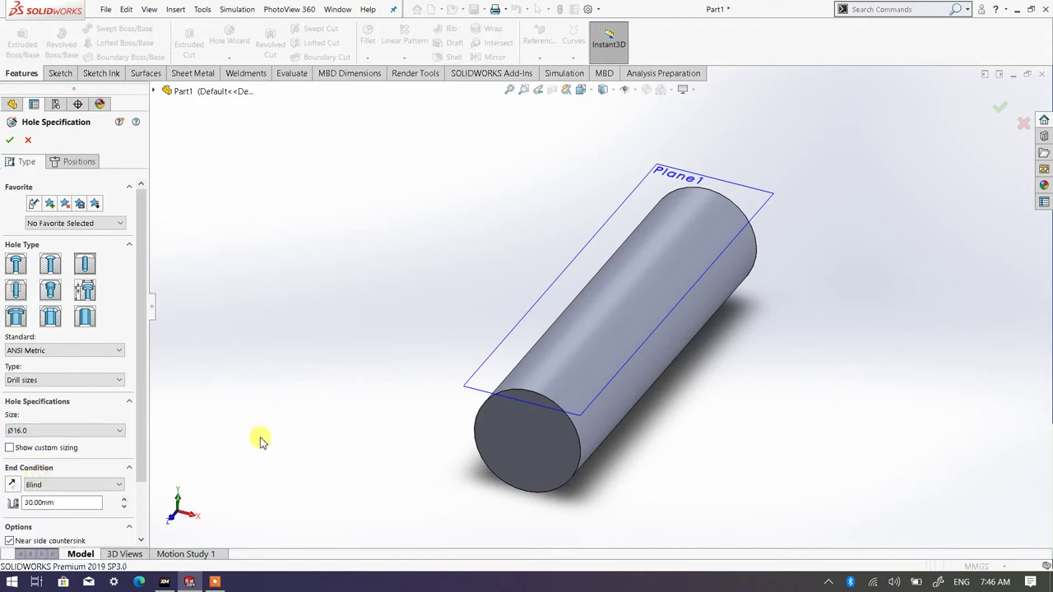
{"action": "left_click", "coordinate": [118, 488]}
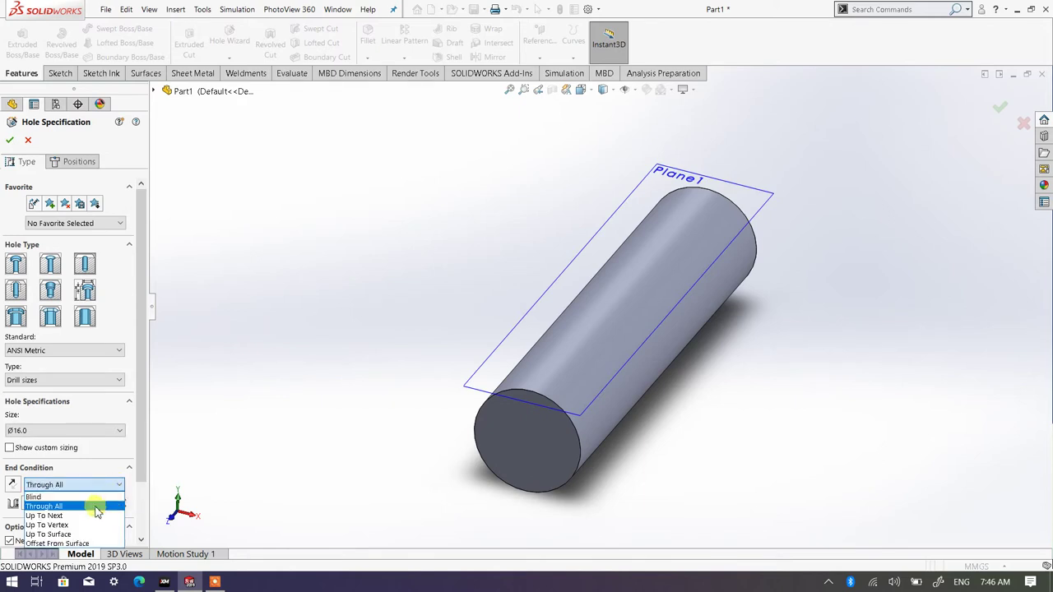
{"action": "left_click", "coordinate": [102, 506]}
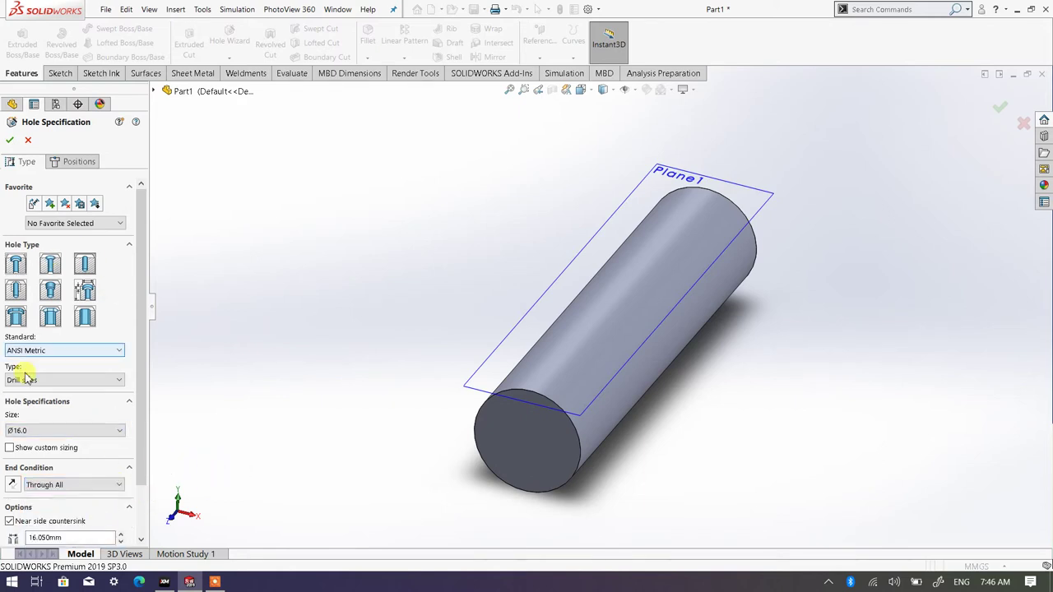
{"action": "scroll", "coordinate": [144, 485], "scroll_direction": "down", "scroll_amount": 1}
{"action": "scroll", "coordinate": [147, 488], "scroll_direction": "down", "scroll_amount": 1}
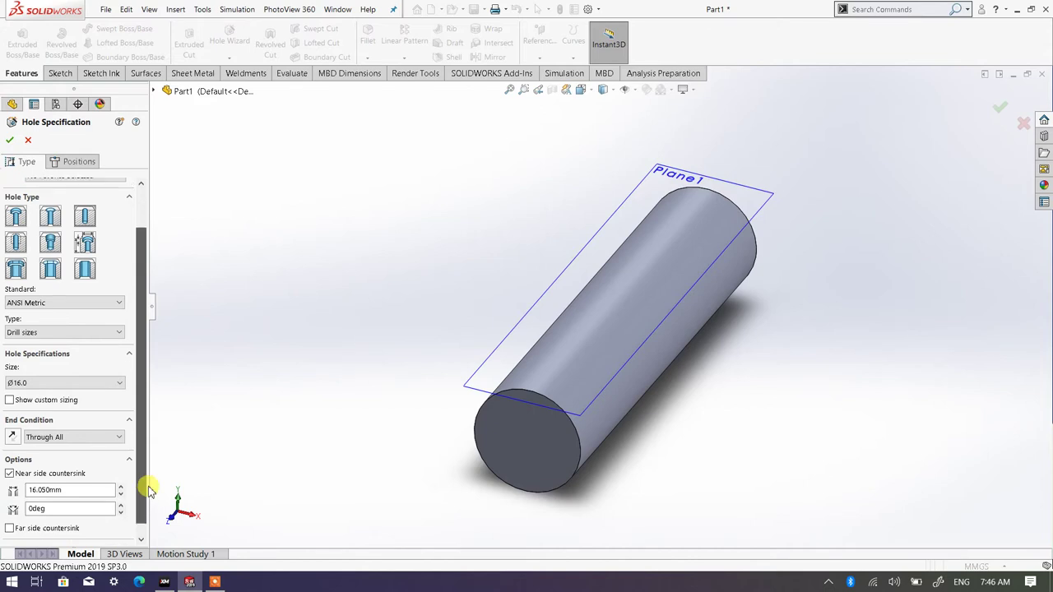
{"action": "scroll", "coordinate": [146, 485], "scroll_direction": "up", "scroll_amount": 2}
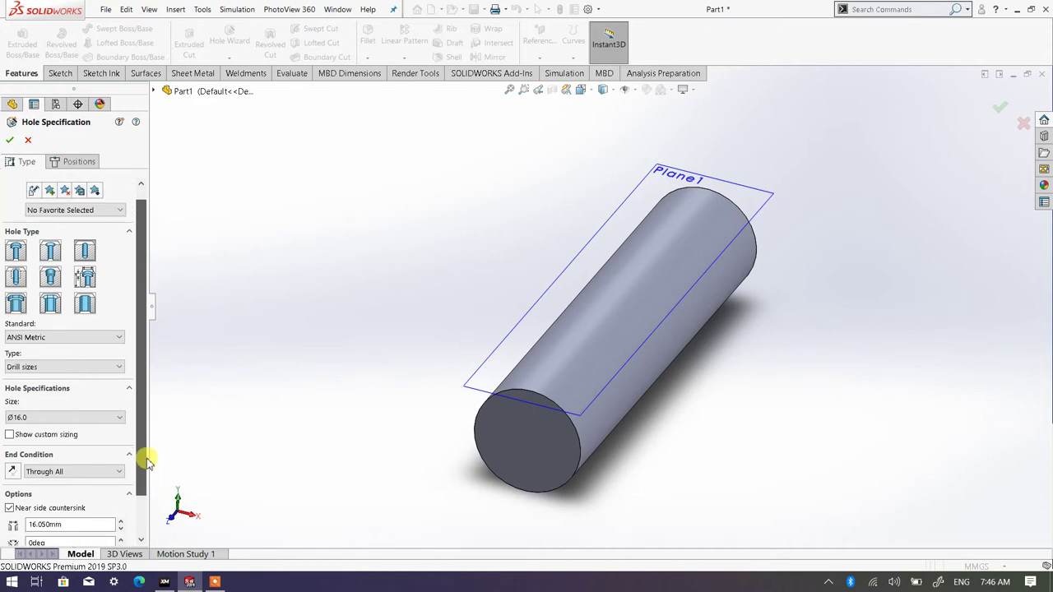
- Place the hole's centre point on the tangent plane, in line with the origin and about 81 mm from it towards the cylinder's front end
{"action": "left_click", "coordinate": [70, 163]}
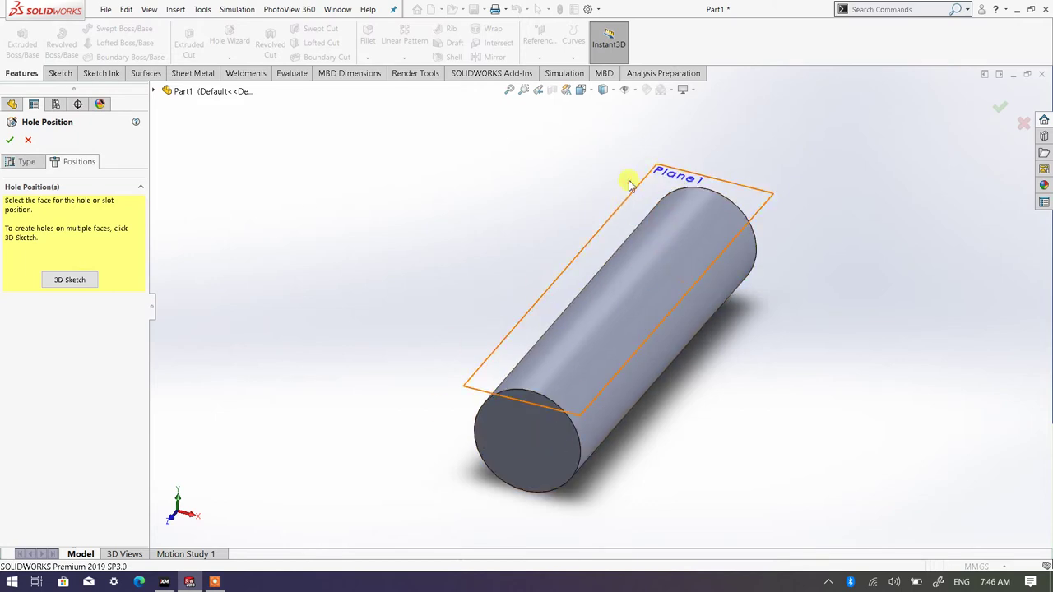
{"action": "left_click", "coordinate": [556, 286]}
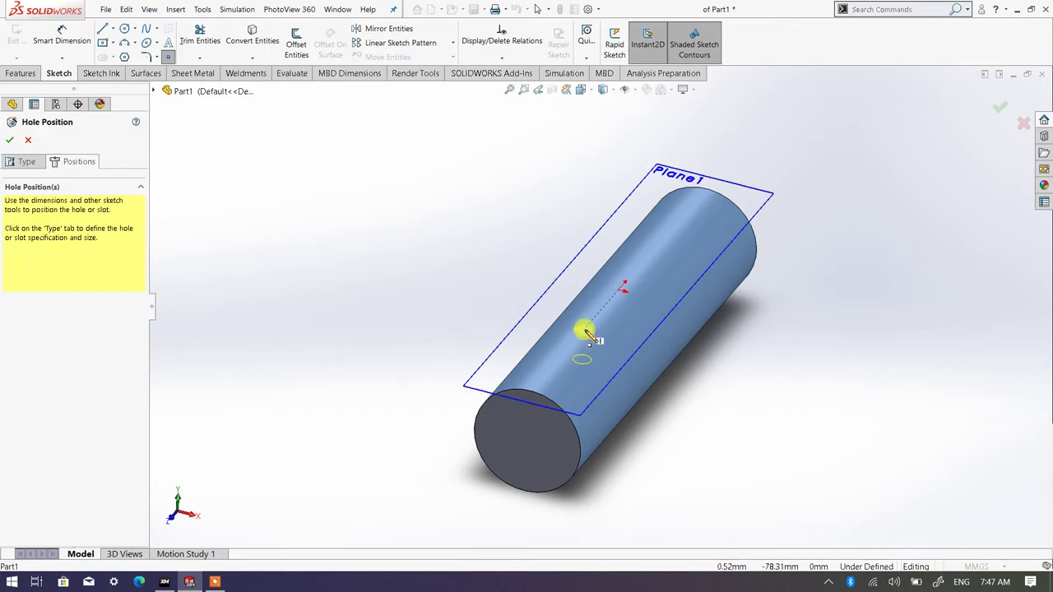
{"action": "left_click", "coordinate": [584, 332]}
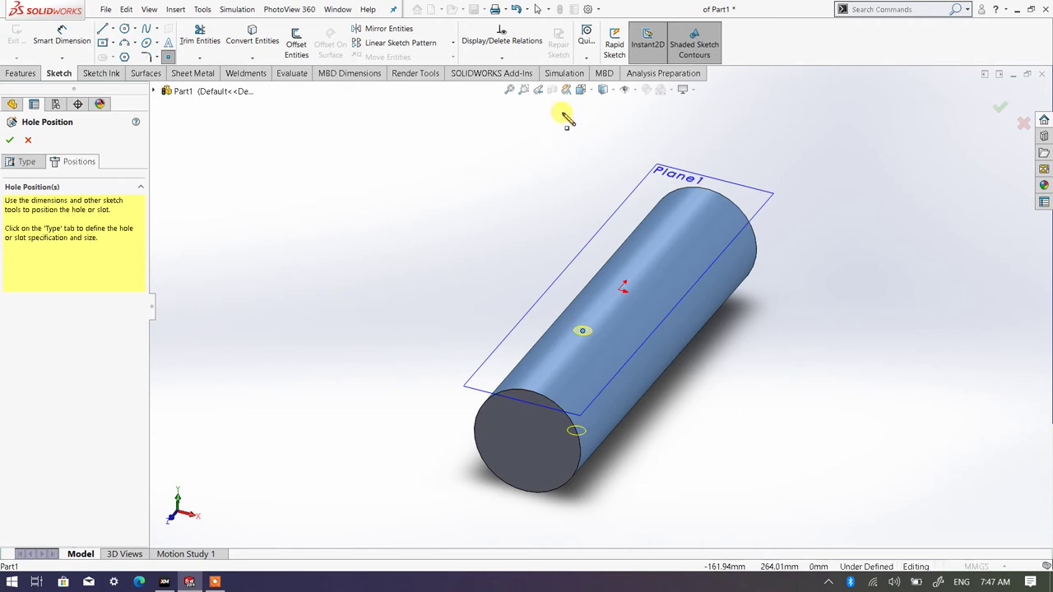
- Dimension the hole's centre point from the origin and set the distance to 100 mm along the cylinder
{"action": "left_click", "coordinate": [589, 93]}
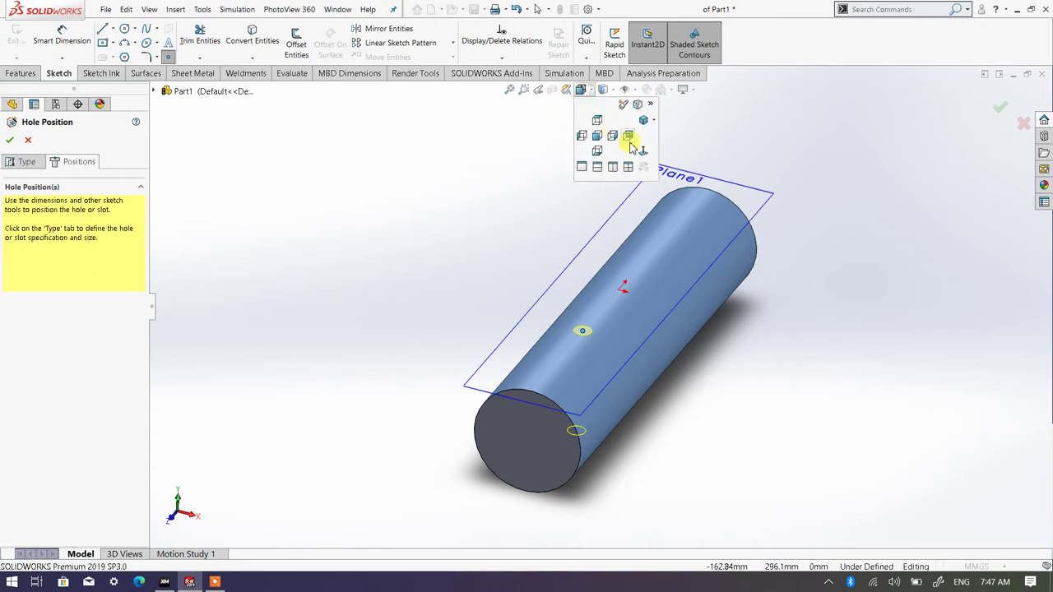
{"action": "left_click", "coordinate": [643, 155]}
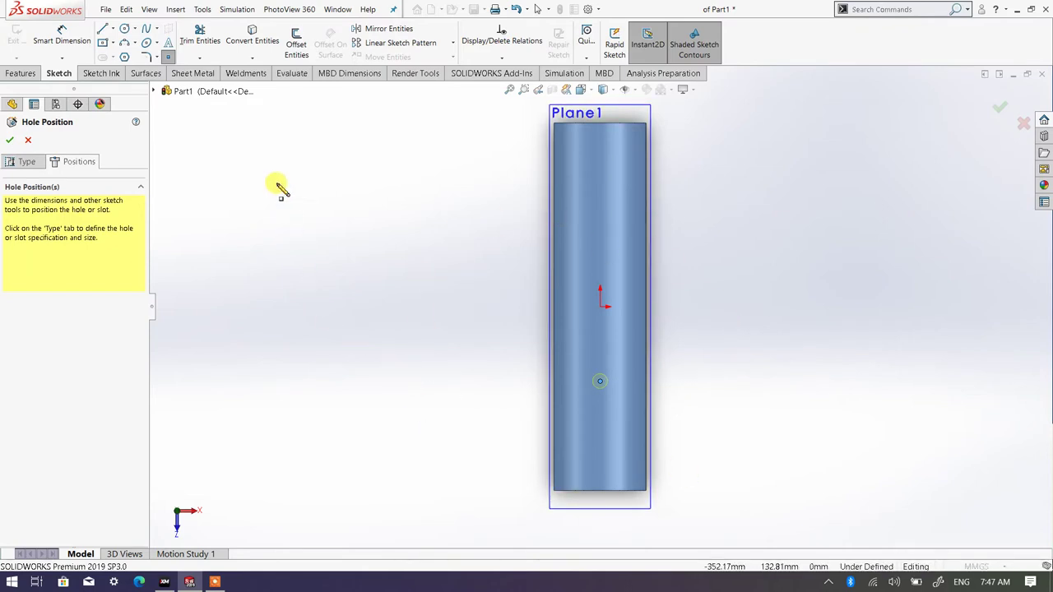
{"action": "left_click", "coordinate": [66, 45]}
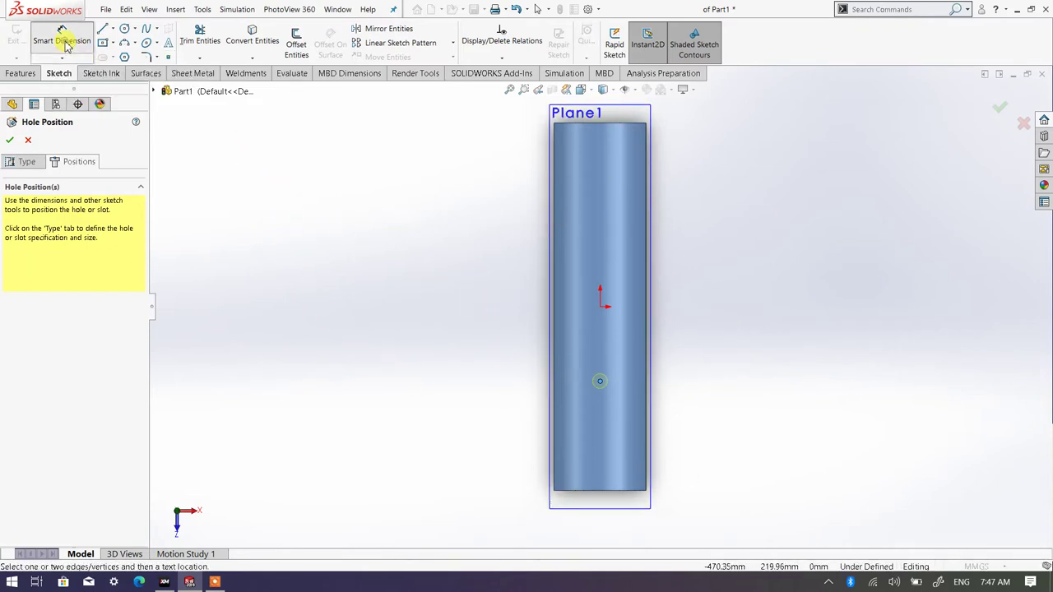
{"action": "left_click", "coordinate": [601, 382]}
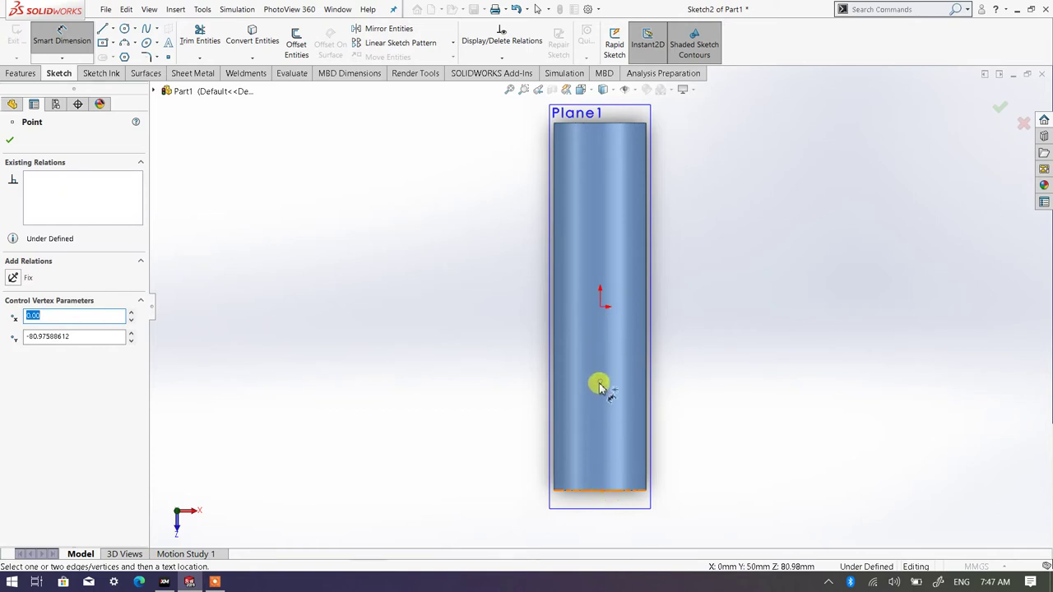
{"action": "left_click", "coordinate": [601, 307]}
{"action": "left_click", "coordinate": [482, 341]}
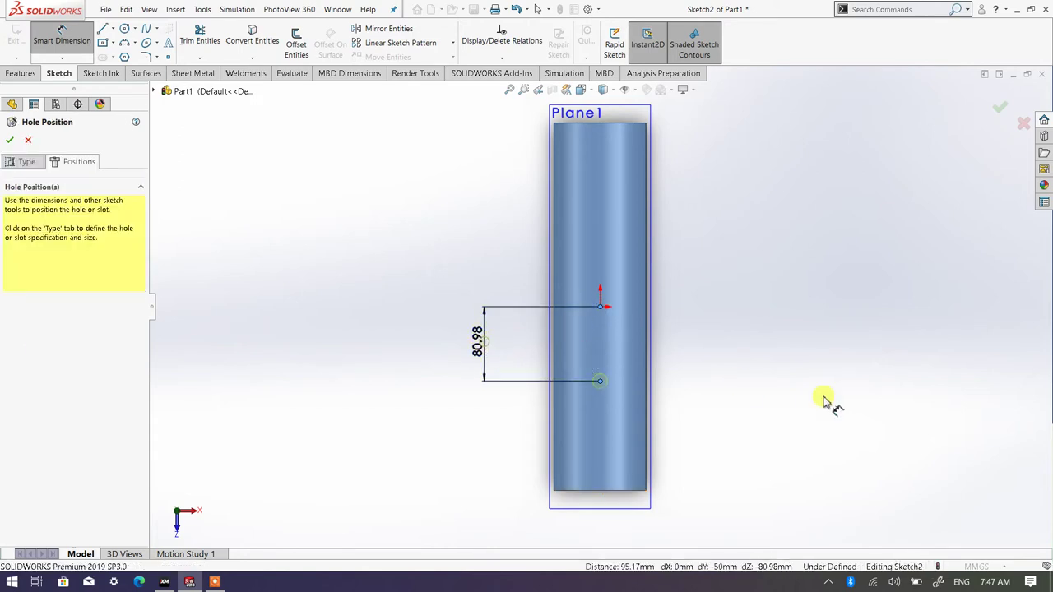
{"action": "type", "text": "100"}
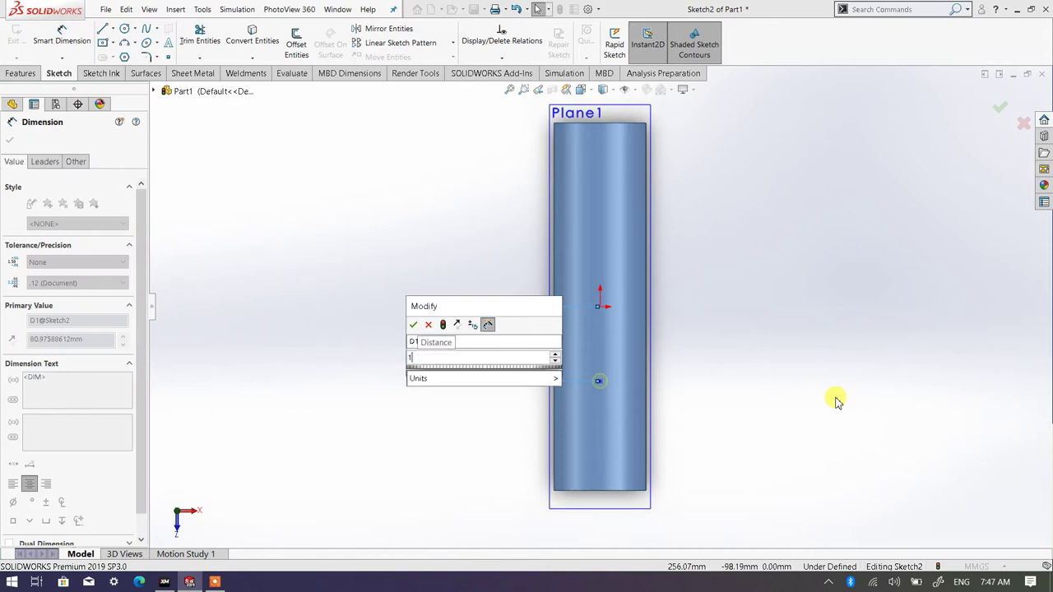
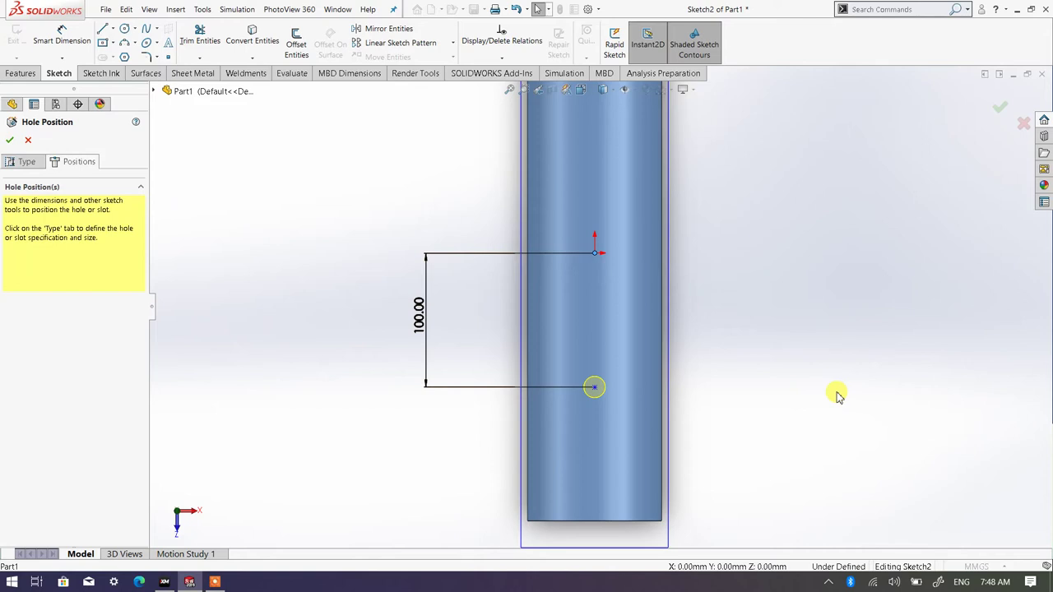
- Add a Vertical relation between the hole's centre point and the origin
{"action": "left_click", "coordinate": [594, 387]}
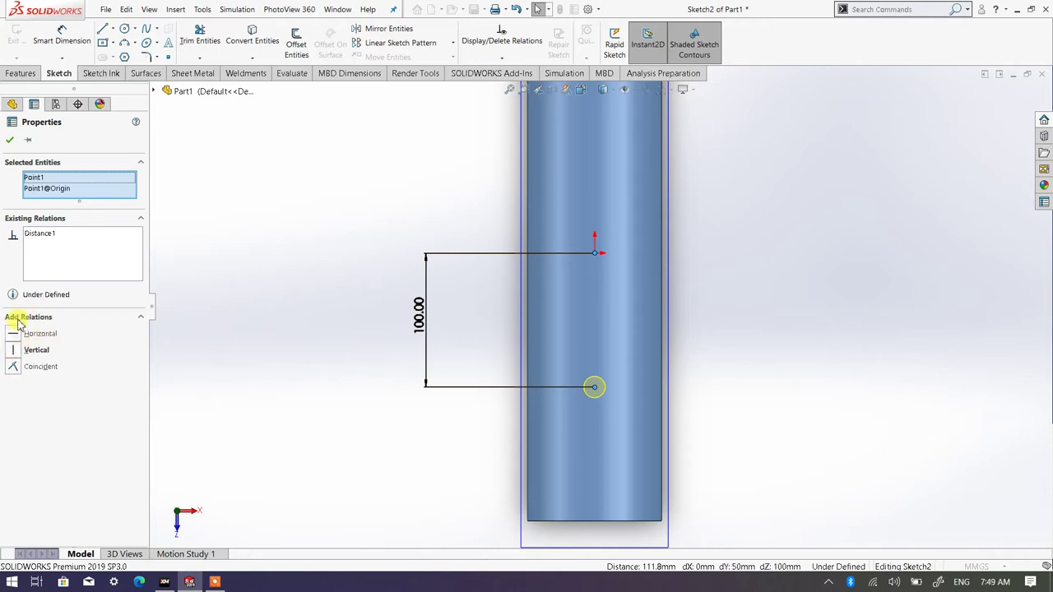
{"action": "left_click", "coordinate": [13, 352]}
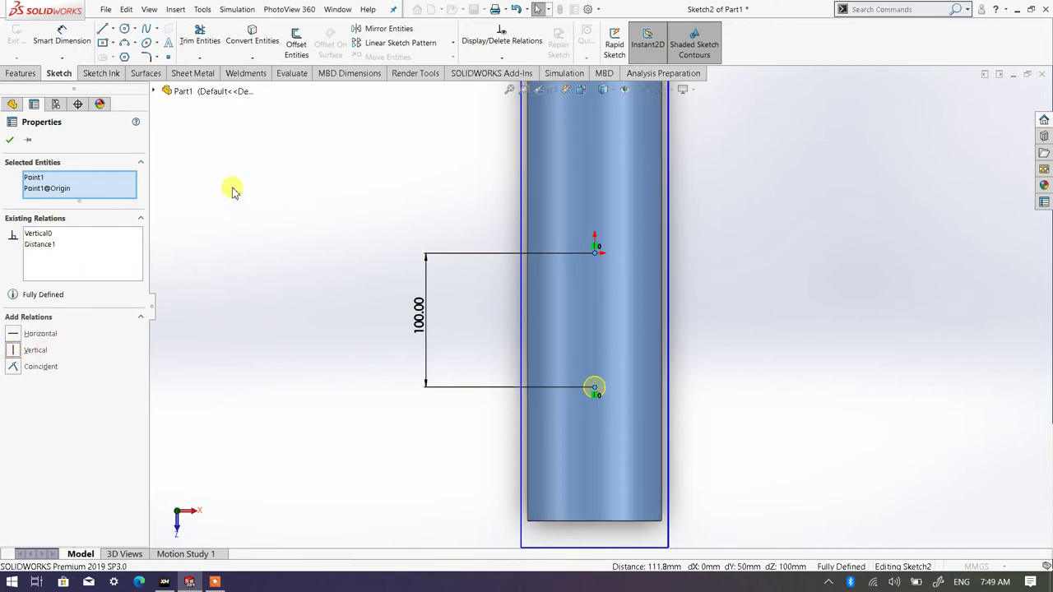
{"action": "left_click", "coordinate": [11, 144]}
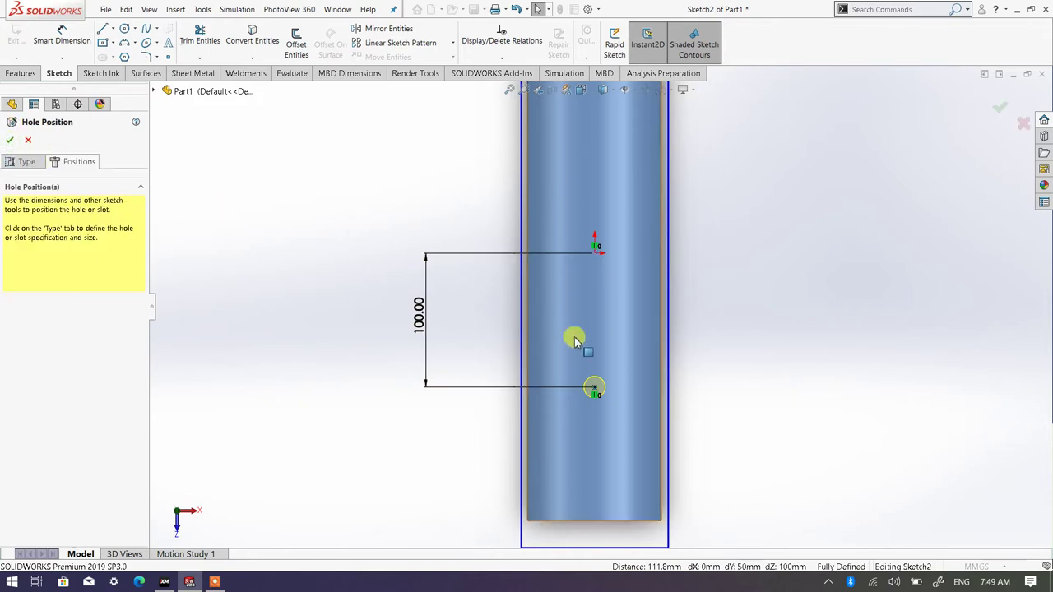
- Finish the Hole Wizard feature, cutting the Ø16 through hole in the cylinder, and inspect the result
{"action": "scroll", "coordinate": [588, 385], "scroll_direction": "down", "scroll_amount": 3}
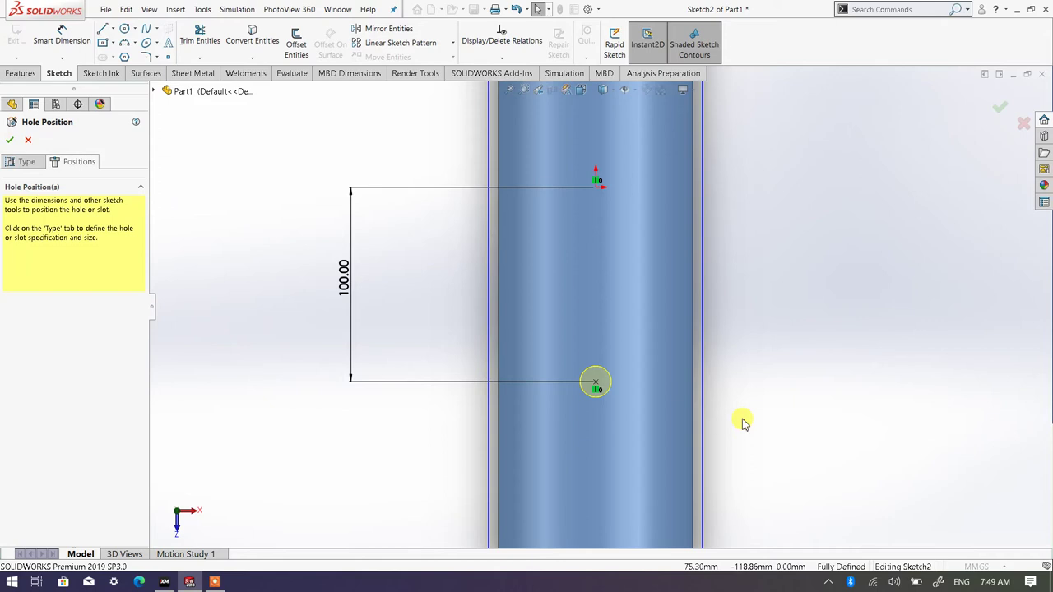
{"action": "key", "text": "z"}
{"action": "key", "text": "z"}
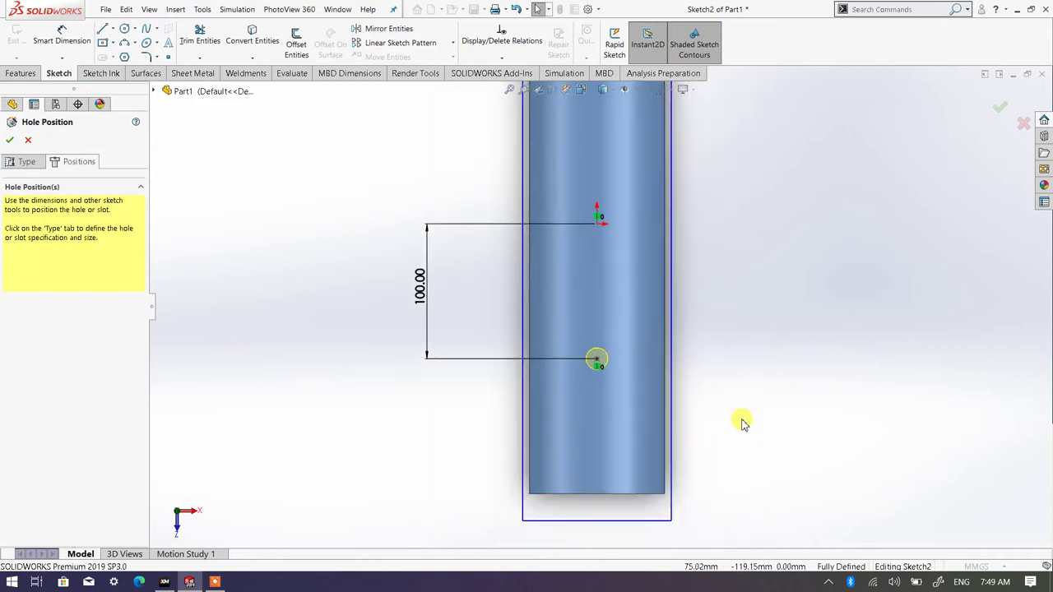
{"action": "mouse_move", "coordinate": [392, 289]}
{"action": "middle_mouse_down"}
{"action": "mouse_move", "coordinate": [315, 320]}
{"action": "mouse_move", "coordinate": [308, 206]}
{"action": "mouse_move", "coordinate": [265, 232]}
{"action": "middle_mouse_up"}
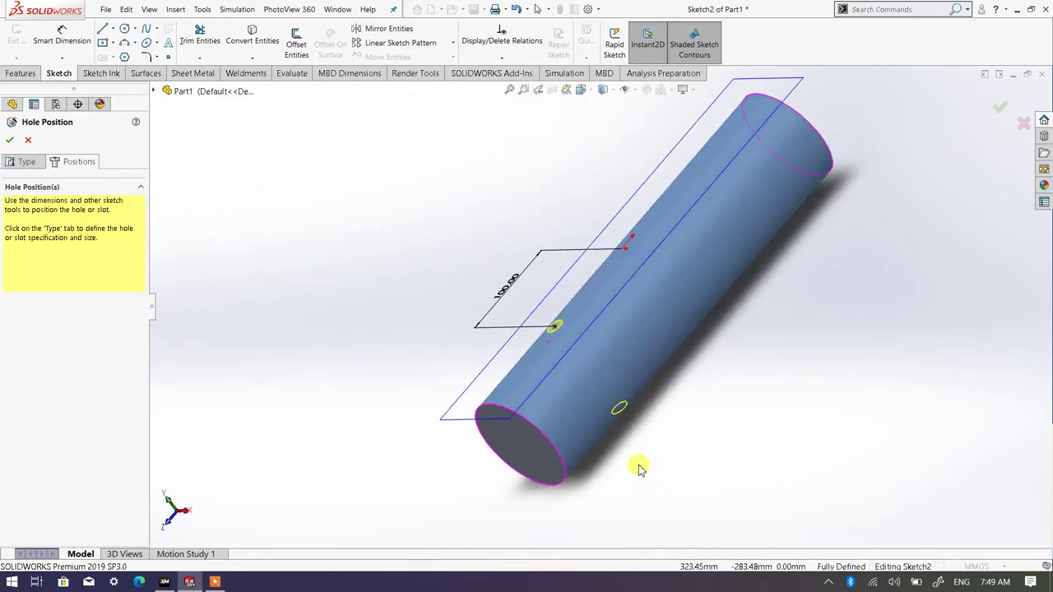
{"action": "key", "text": "ctrl+8"}
{"action": "middle_click_drag", "start_coordinate": [546, 274], "coordinate": [634, 501]}
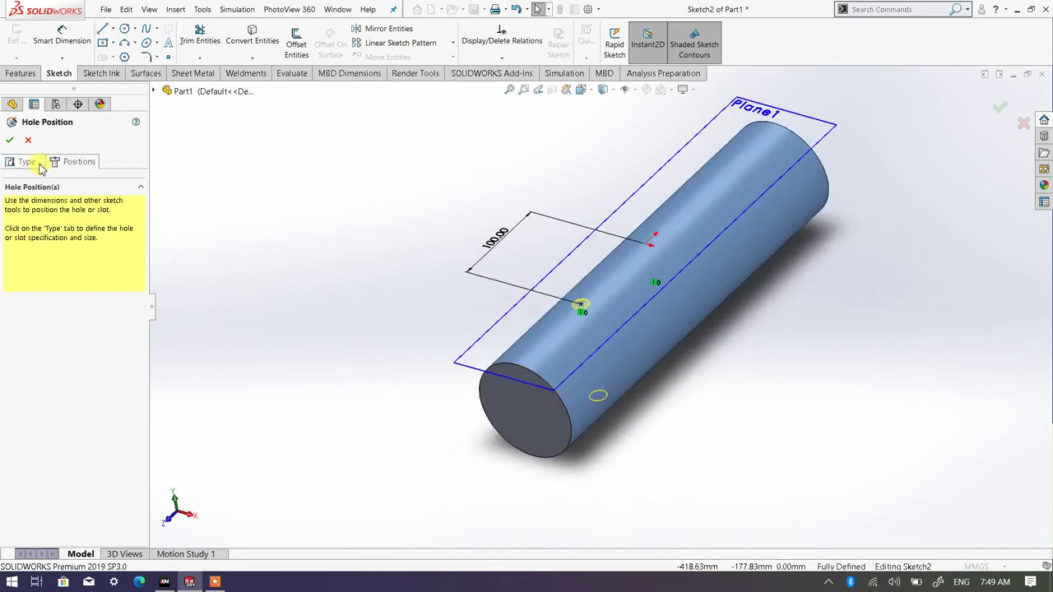
{"action": "left_click", "coordinate": [12, 142]}
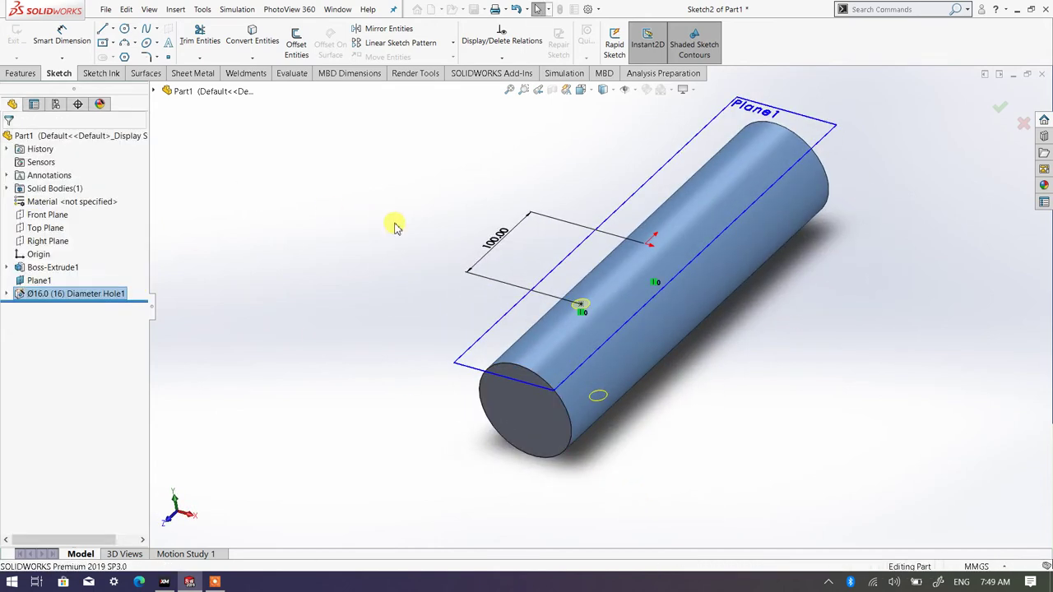
{"action": "middle_click_drag", "start_coordinate": [488, 257], "coordinate": [515, 235]}
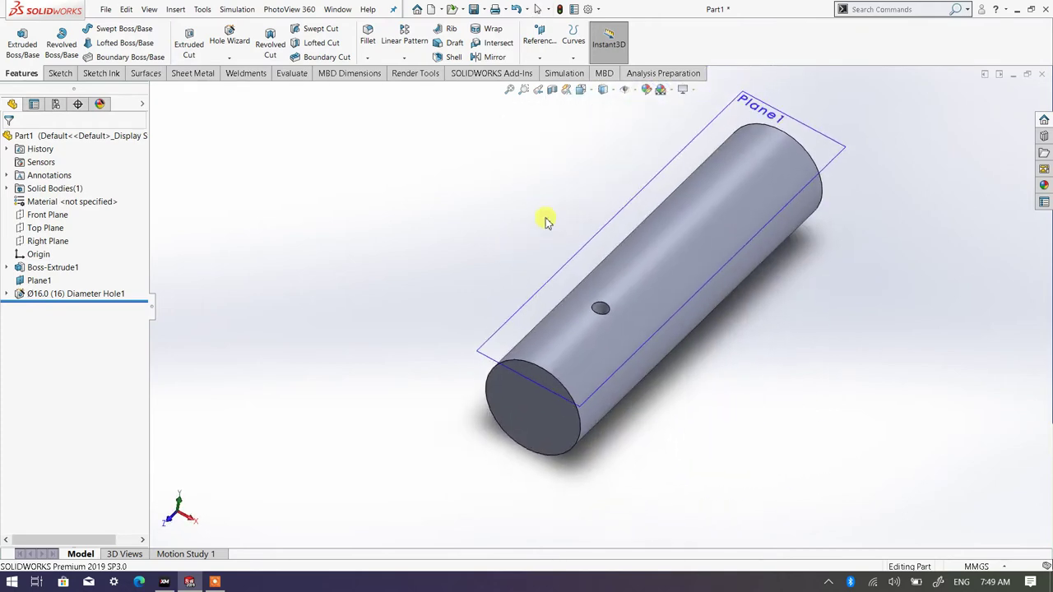
{"action": "middle_click_drag", "start_coordinate": [710, 440], "coordinate": [686, 390]}
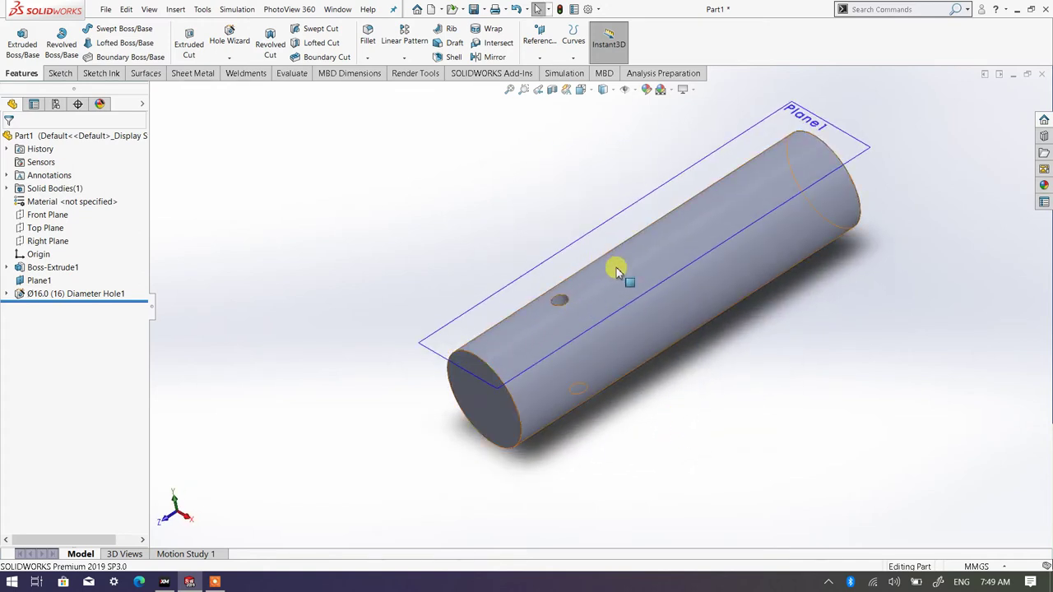
{"action": "scroll", "coordinate": [738, 254], "scroll_direction": "down", "scroll_amount": 3}
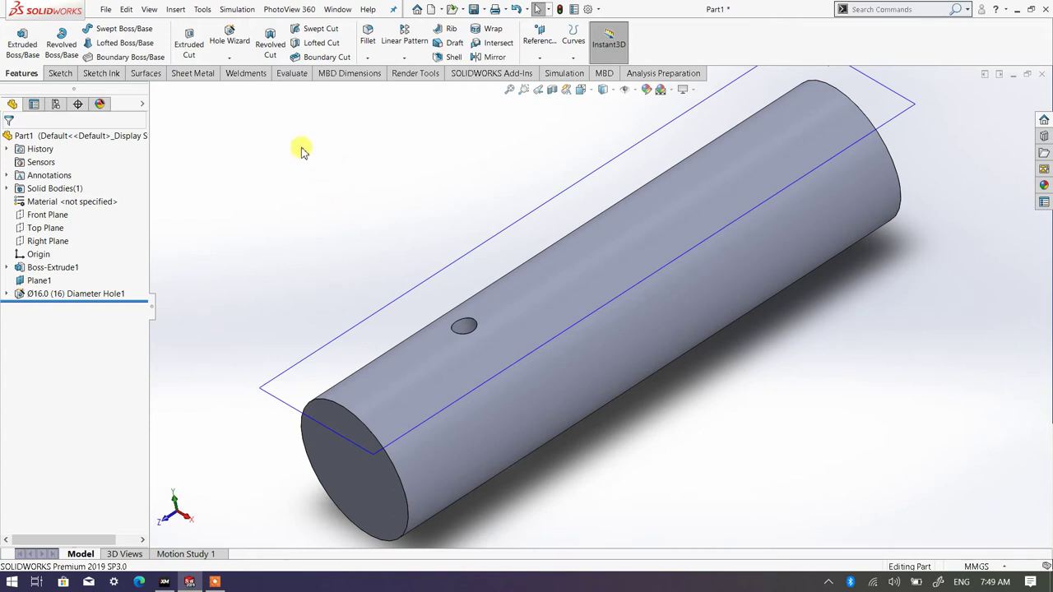
- Start a second Hole Wizard feature as an M10 countersink for an ANSI Metric flat head screw with Normal fit
{"action": "left_click", "coordinate": [234, 41]}
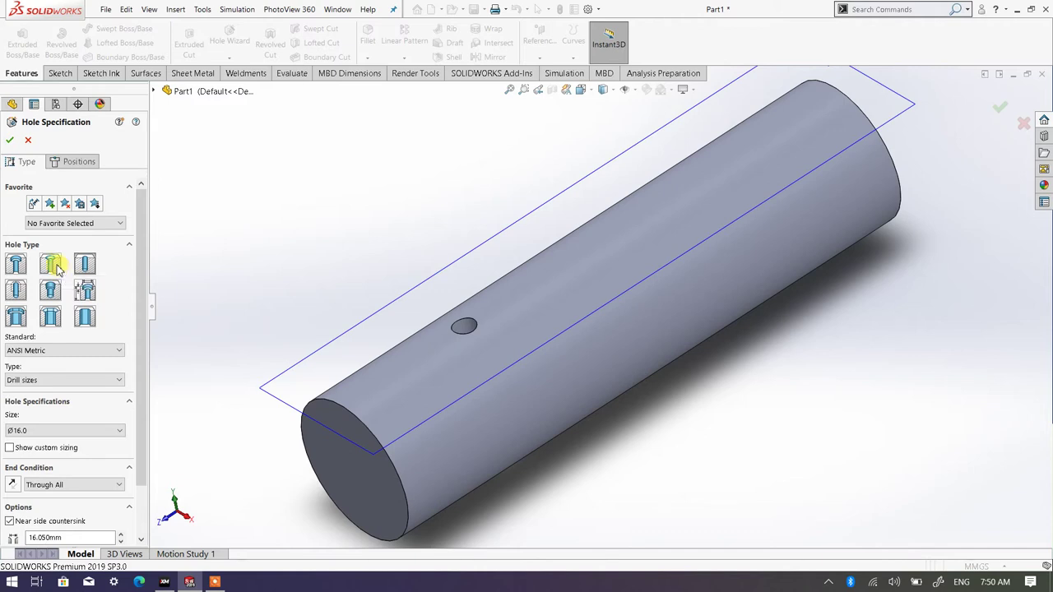
{"action": "left_click", "coordinate": [56, 266]}
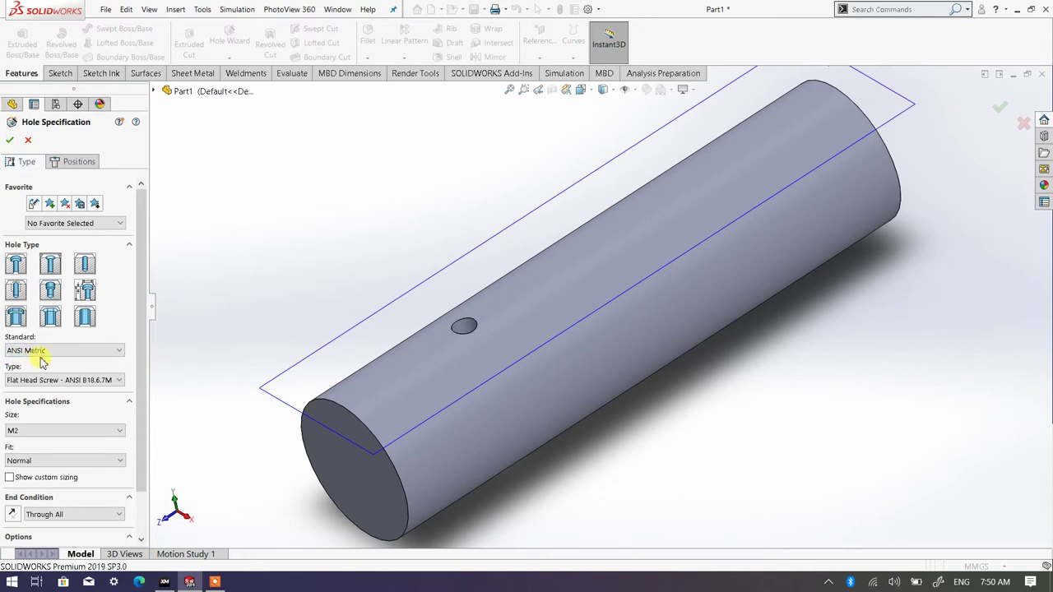
{"action": "scroll", "coordinate": [141, 345], "scroll_direction": "down", "scroll_amount": 2}
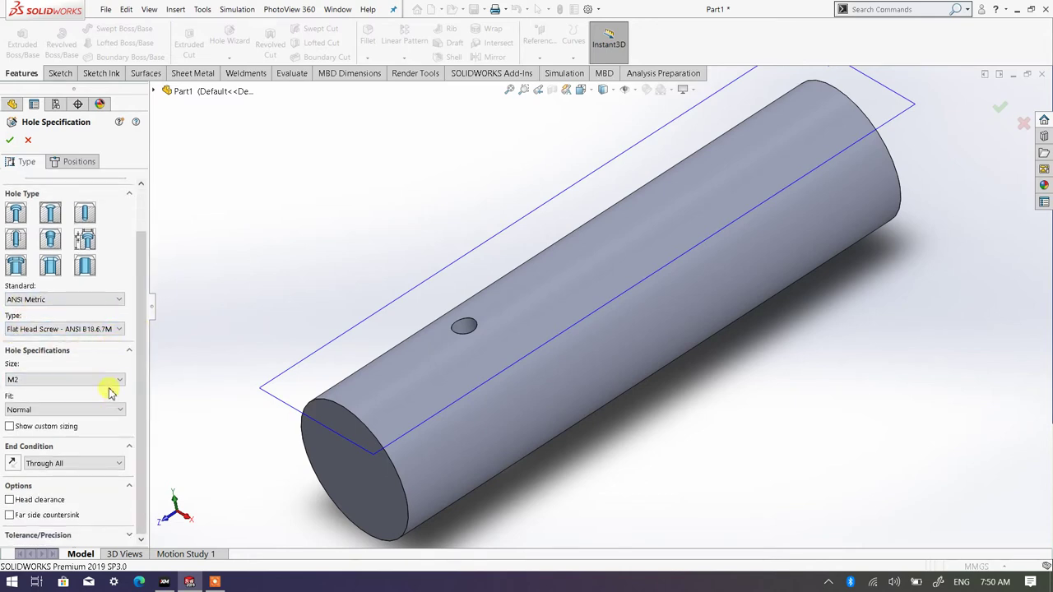
{"action": "left_click", "coordinate": [120, 381]}
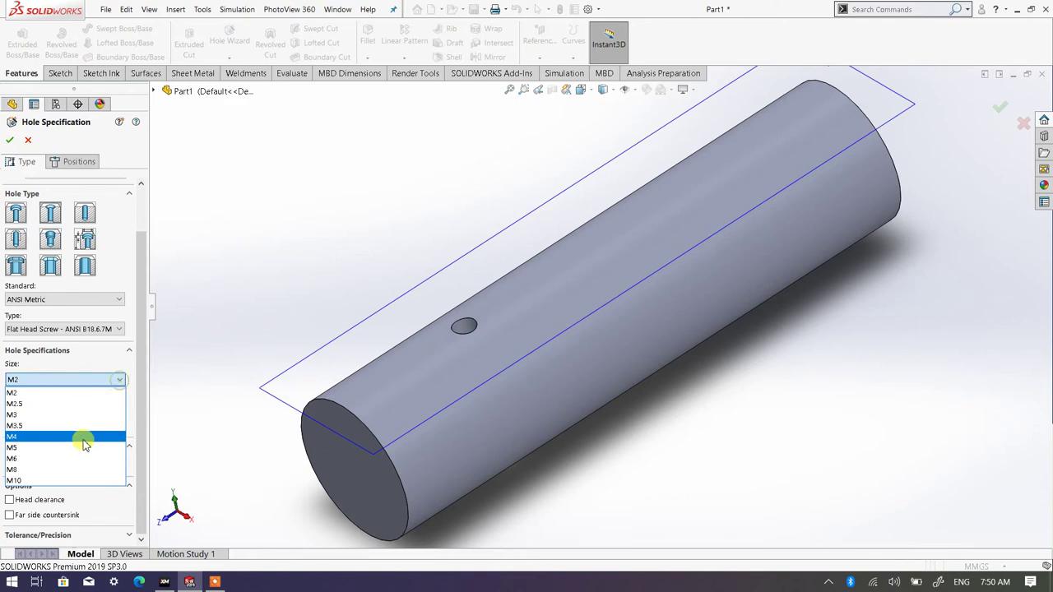
{"action": "left_click", "coordinate": [49, 484]}
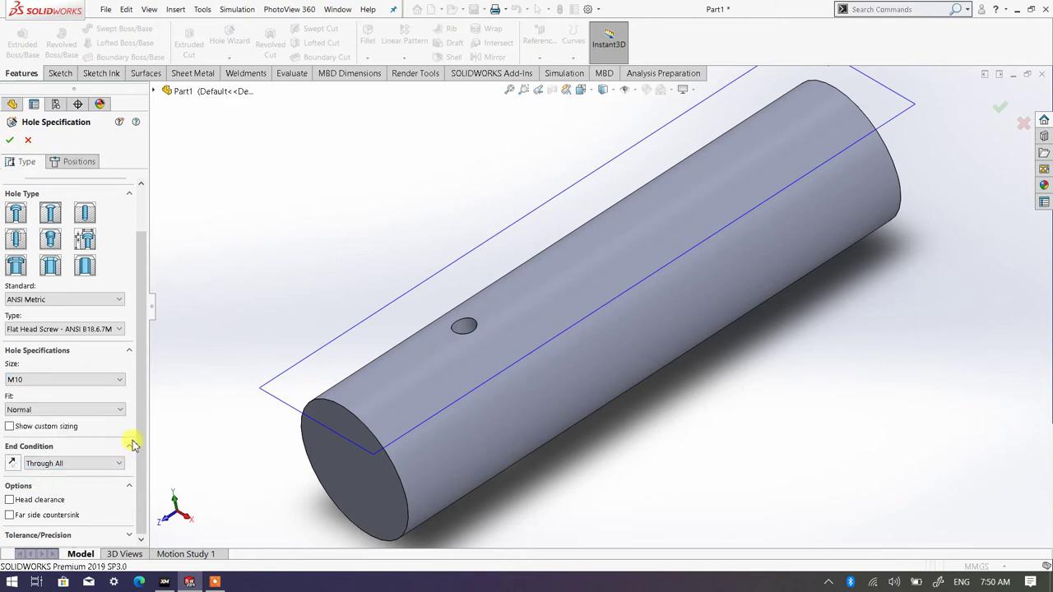
{"action": "left_click", "coordinate": [111, 410]}
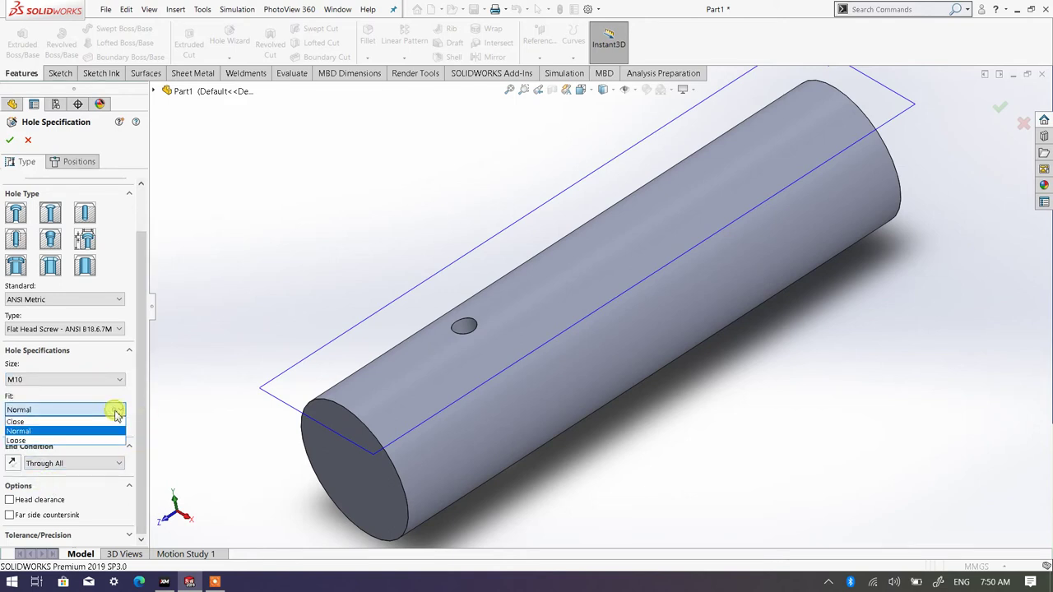
{"action": "left_click", "coordinate": [121, 427]}
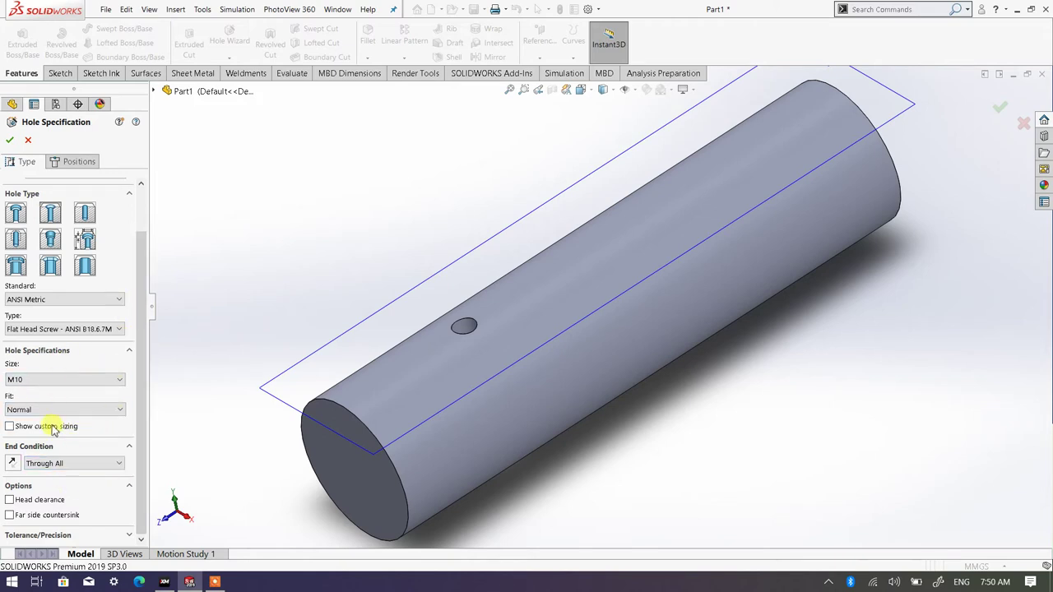
- Place the countersunk hole's centre point on the tangent plane, in line with the origin and about 67 mm from it towards the cylinder's rear end
{"action": "left_click", "coordinate": [72, 164]}
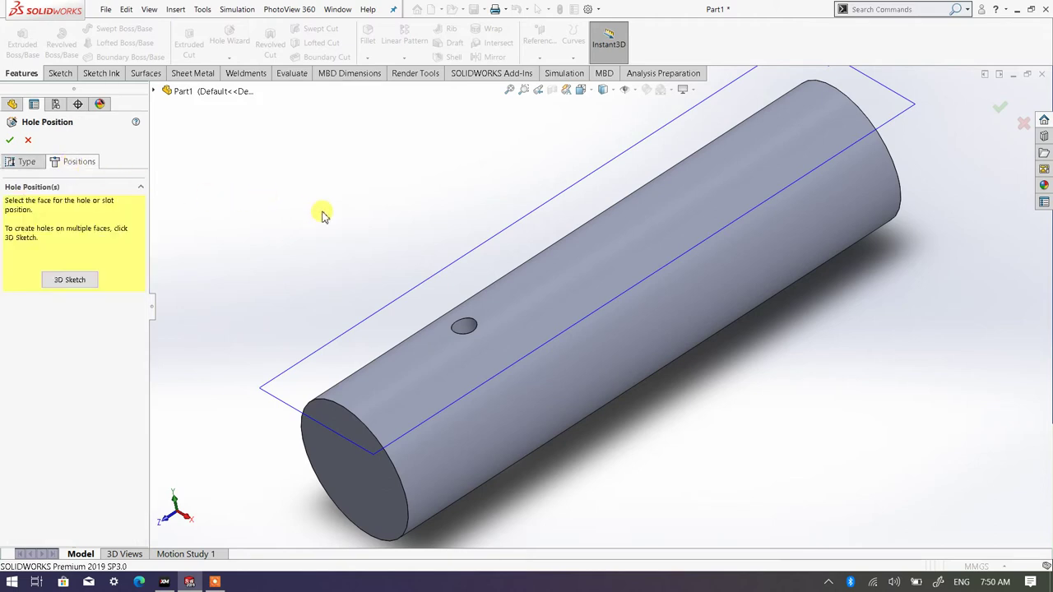
{"action": "key", "text": "z"}
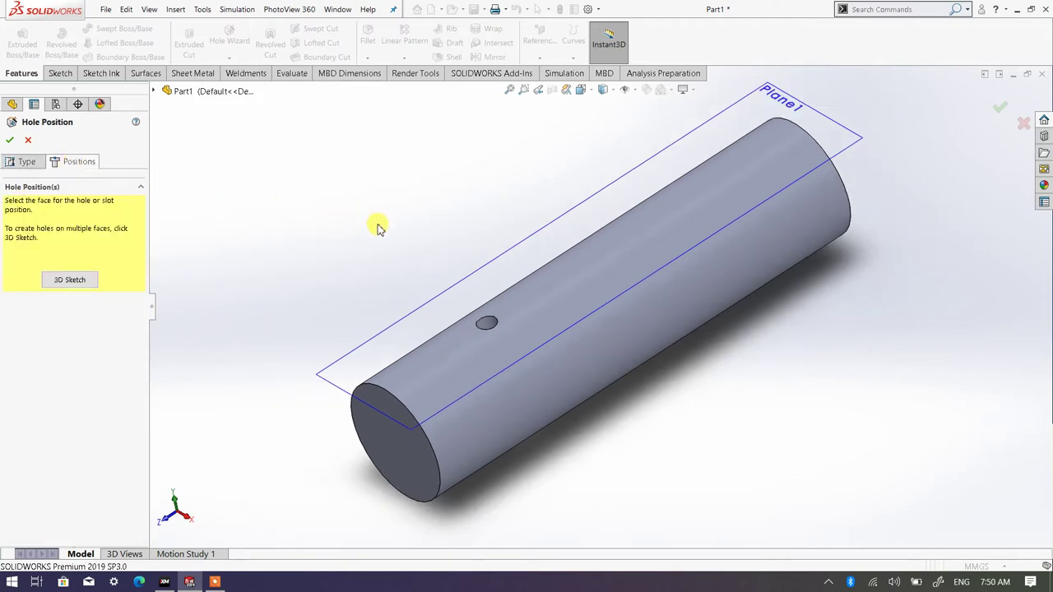
{"action": "left_click", "coordinate": [470, 282]}
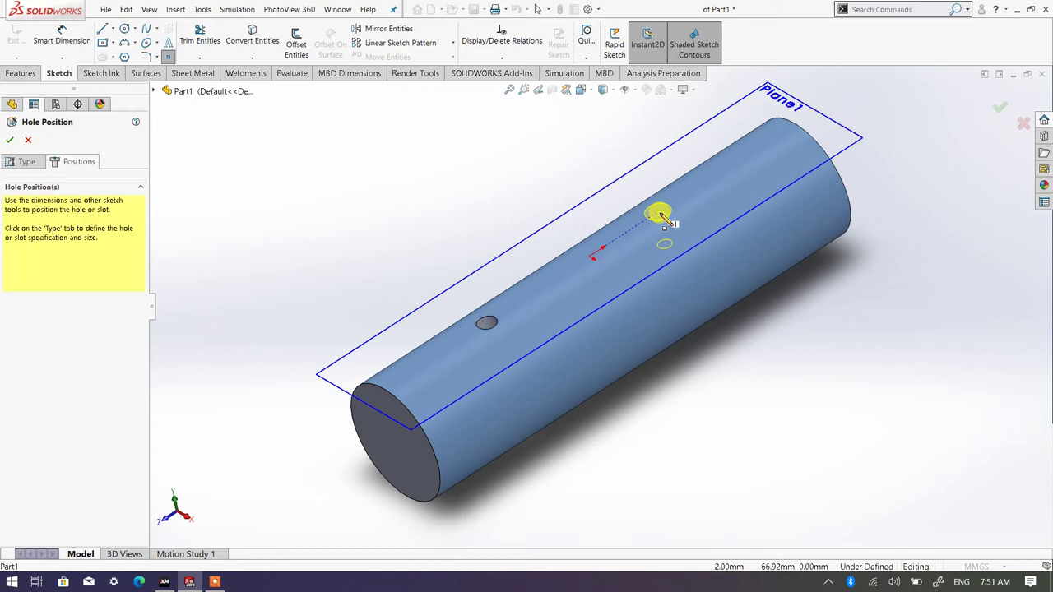
{"action": "left_click", "coordinate": [659, 214]}
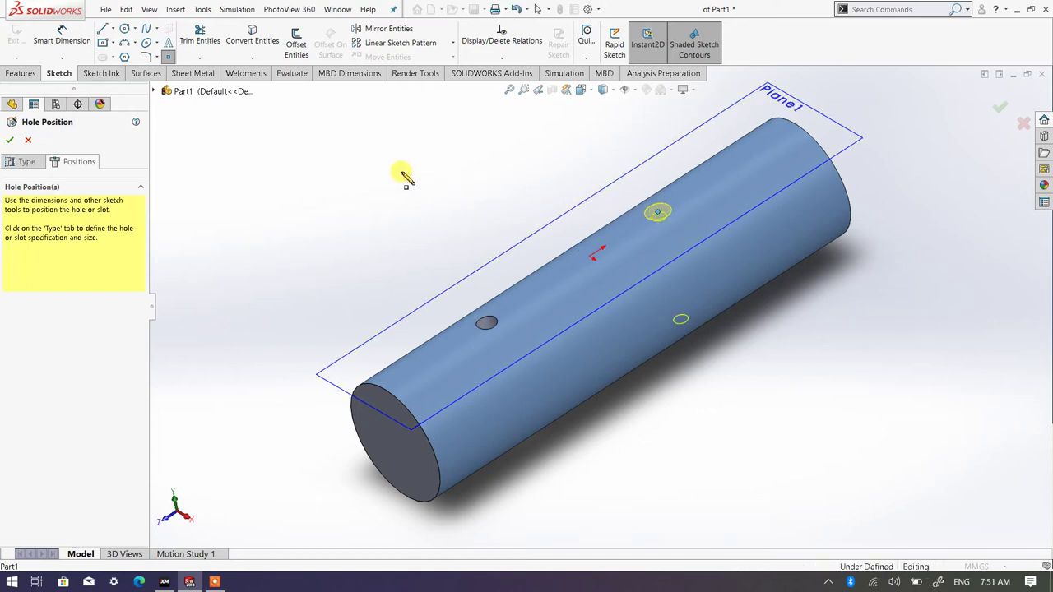
- Dimension the countersunk hole's centre point 100 mm from the cylinder's rear end edge
{"action": "left_click", "coordinate": [581, 89]}
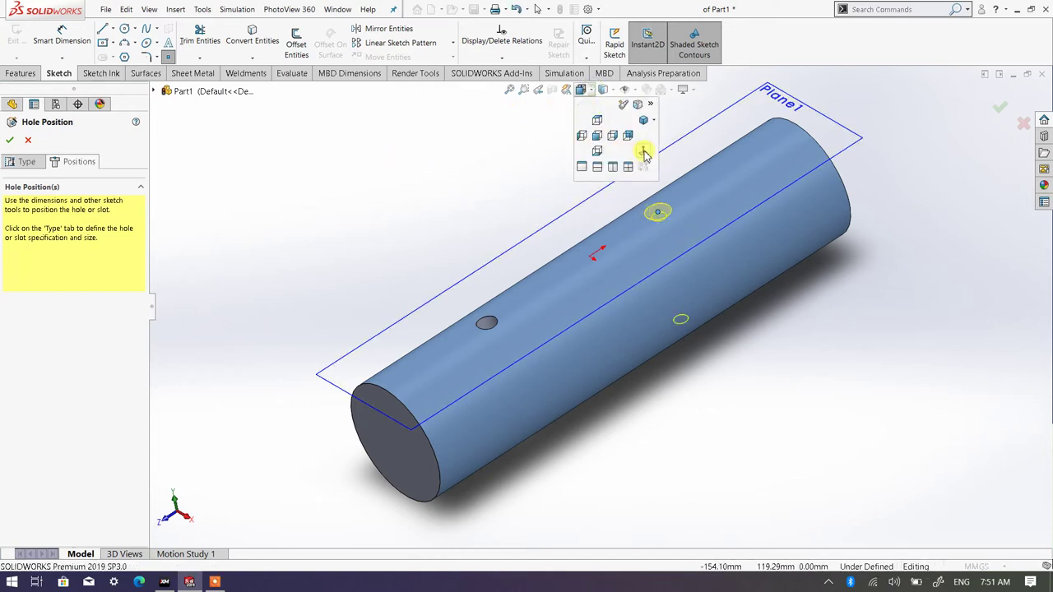
{"action": "left_click", "coordinate": [644, 153]}
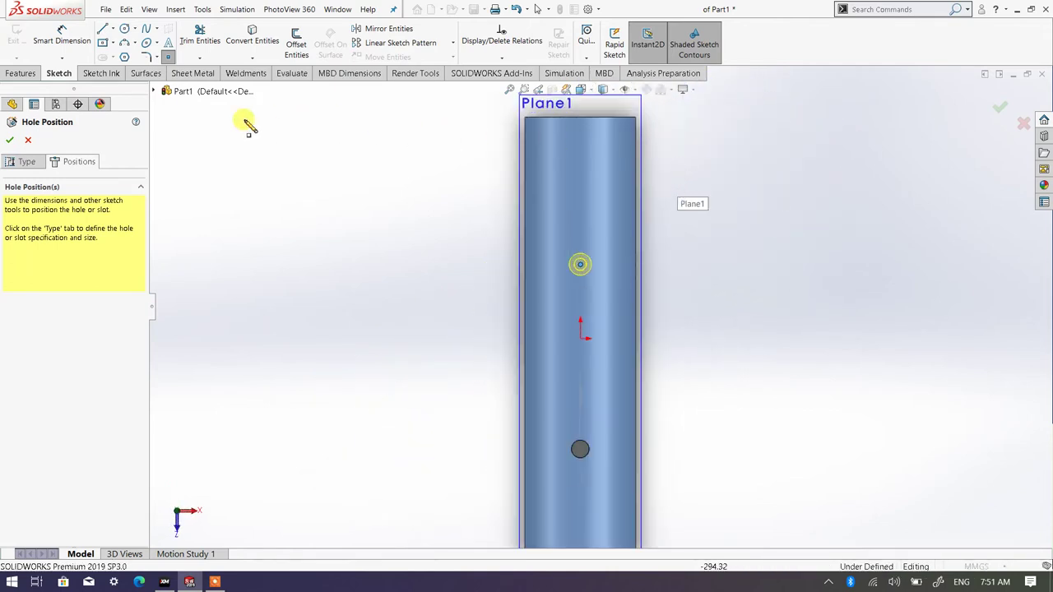
{"action": "left_click", "coordinate": [68, 41]}
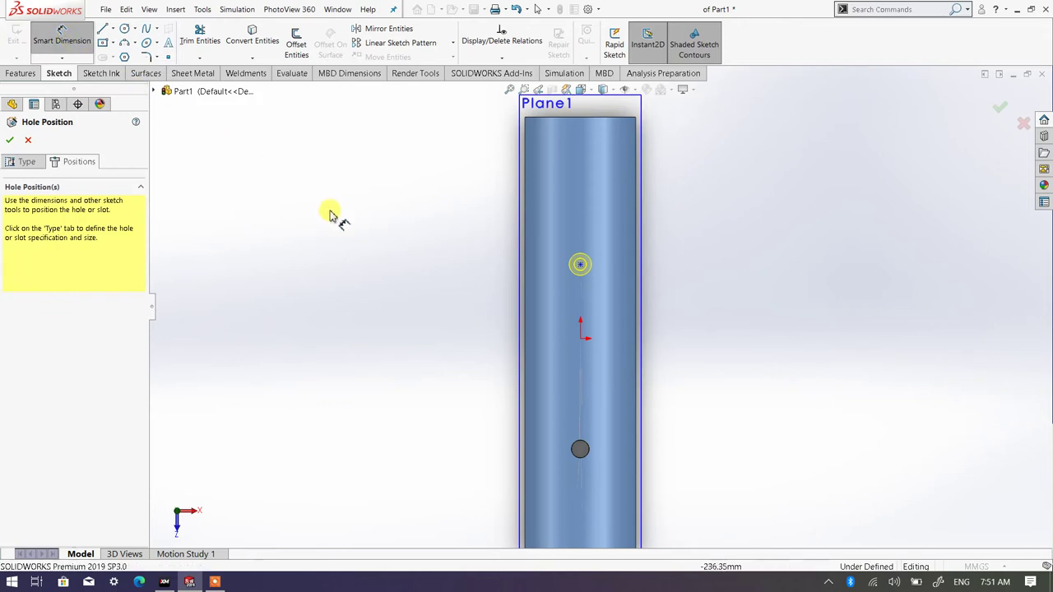
{"action": "left_click", "coordinate": [580, 265]}
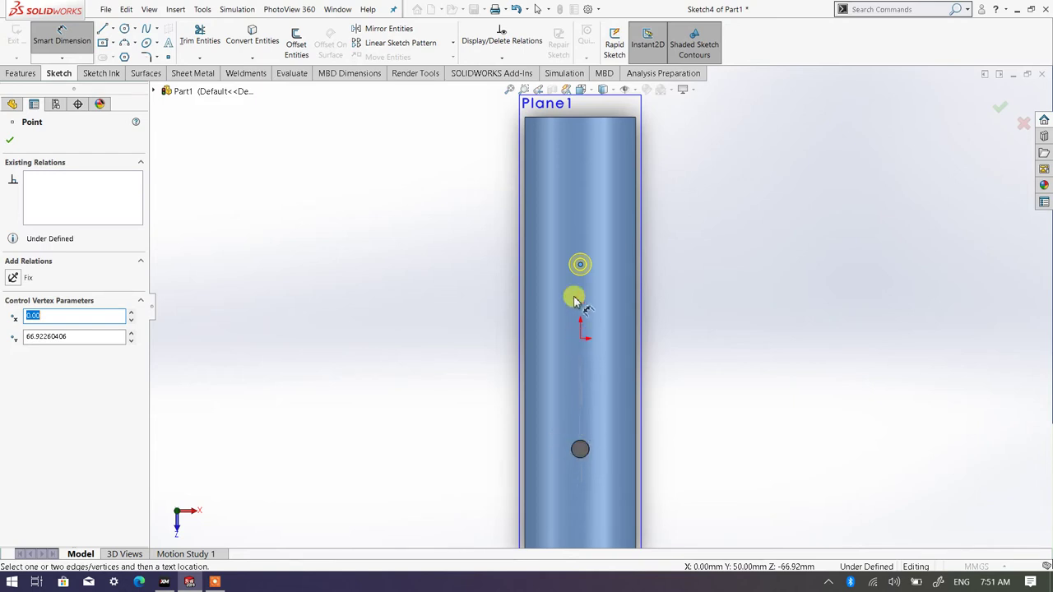
{"action": "left_click", "coordinate": [588, 122]}
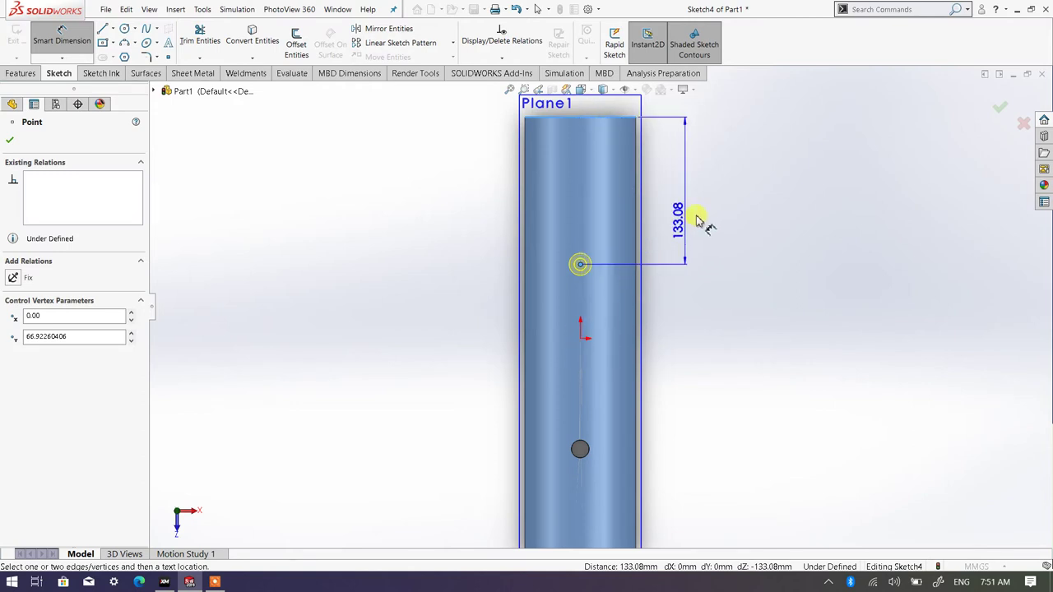
{"action": "left_click", "coordinate": [729, 222]}
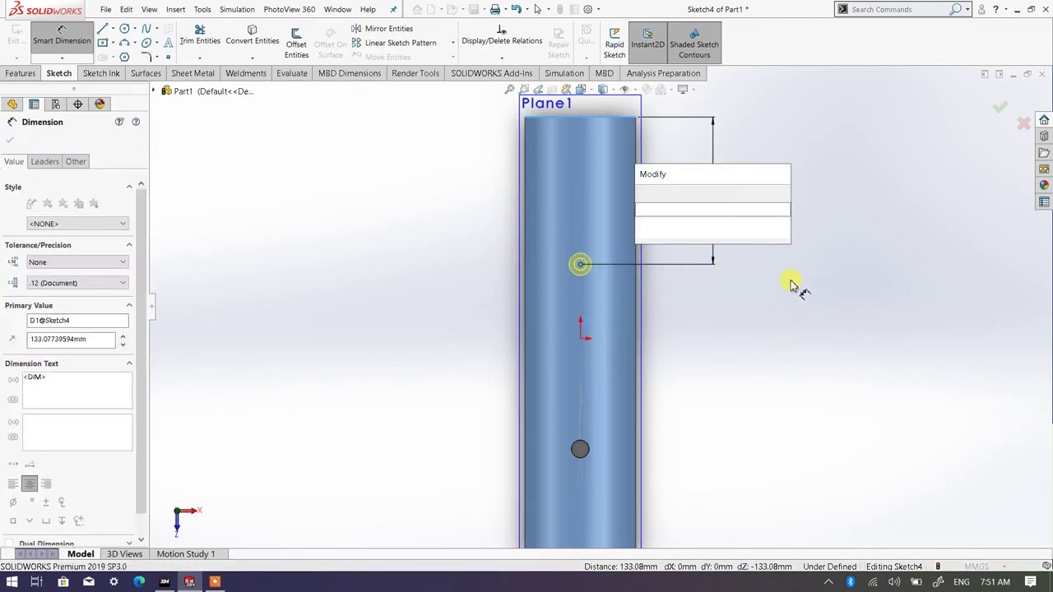
{"action": "type", "text": "100"}
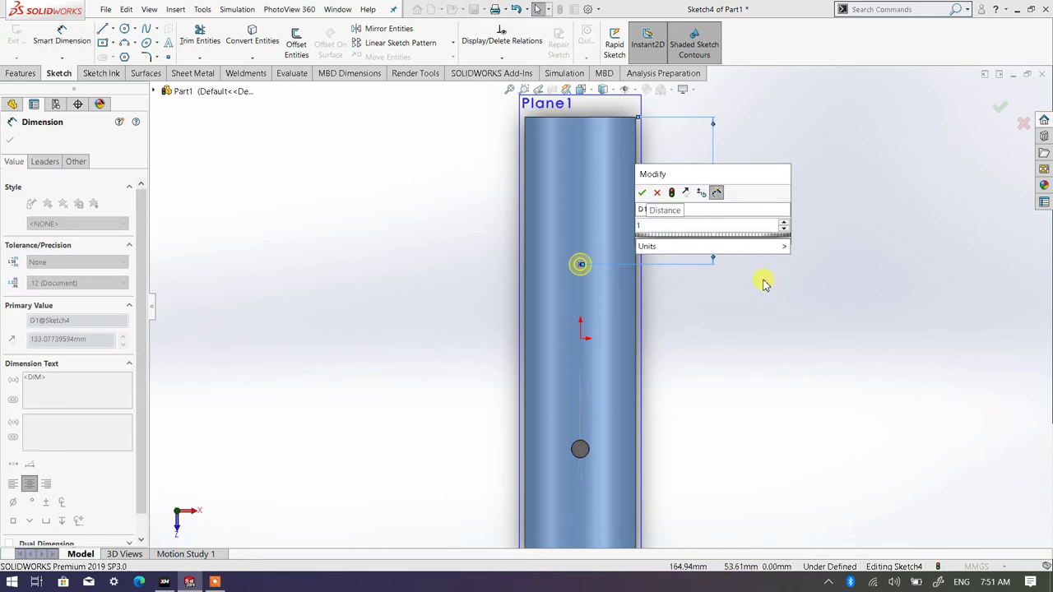
{"action": "left_click", "coordinate": [643, 193]}
{"action": "left_click", "coordinate": [756, 320]}
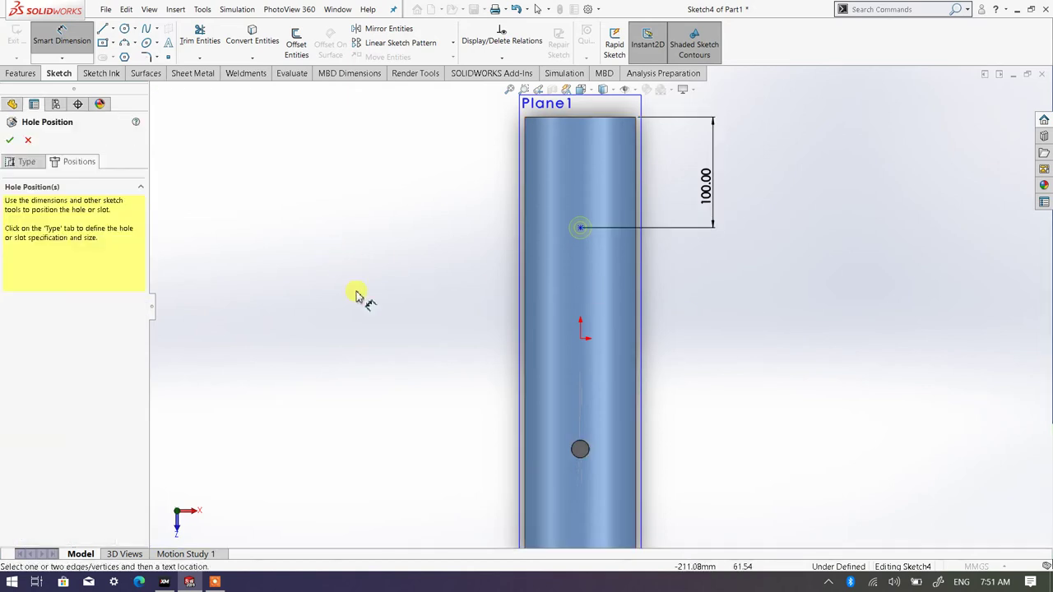
- Finish the Hole Wizard feature, cutting the M10 countersunk hole in the cylinder, and inspect the result
{"action": "middle_click_drag", "start_coordinate": [414, 372], "coordinate": [411, 265]}
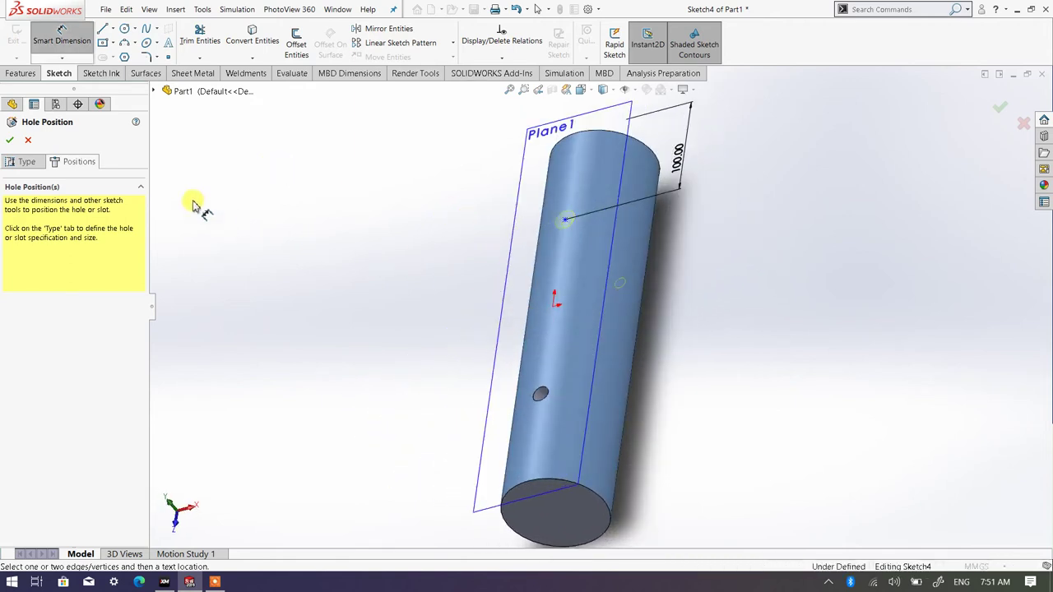
{"action": "left_click", "coordinate": [11, 141]}
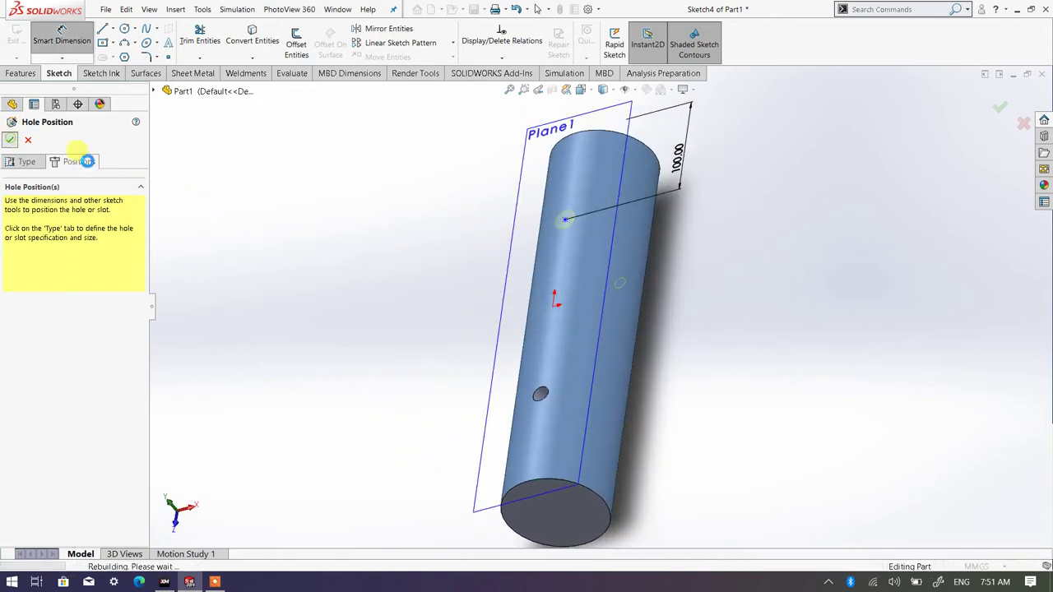
{"action": "middle_click_drag", "start_coordinate": [514, 317], "coordinate": [486, 238]}
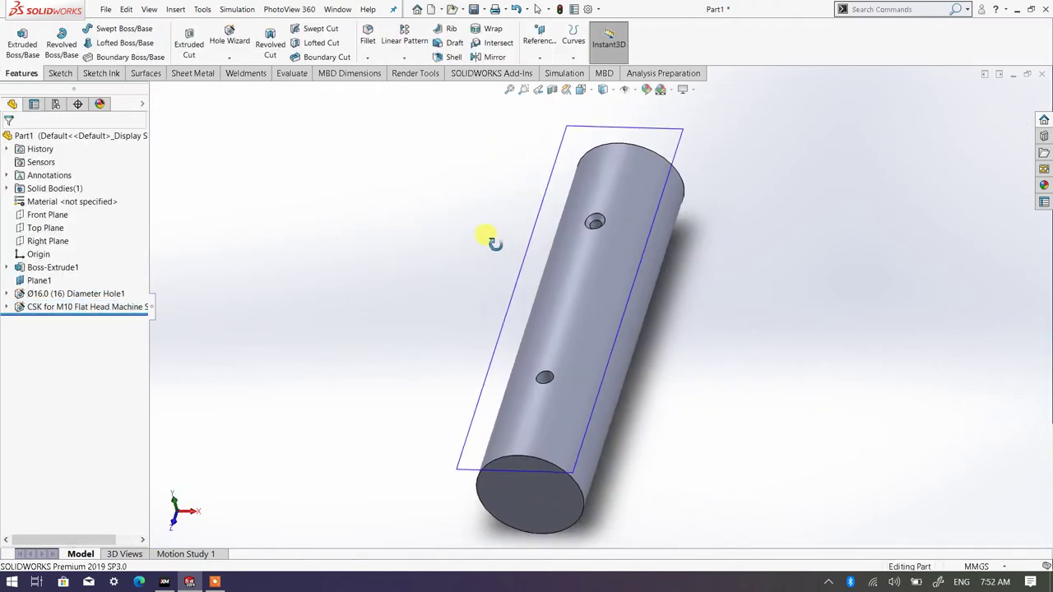
{"action": "middle_click_drag", "start_coordinate": [521, 345], "coordinate": [535, 383]}
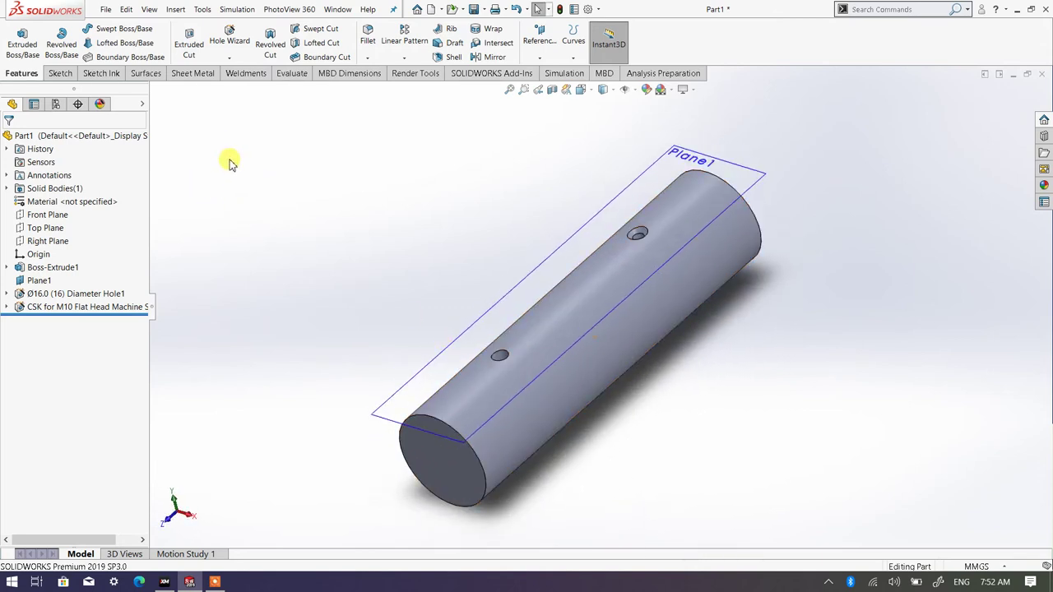
- Start a third Hole Wizard feature as an M16 counterbore for an ANSI Metric hex bolt with Normal fit, Through All
{"action": "left_click", "coordinate": [231, 41]}
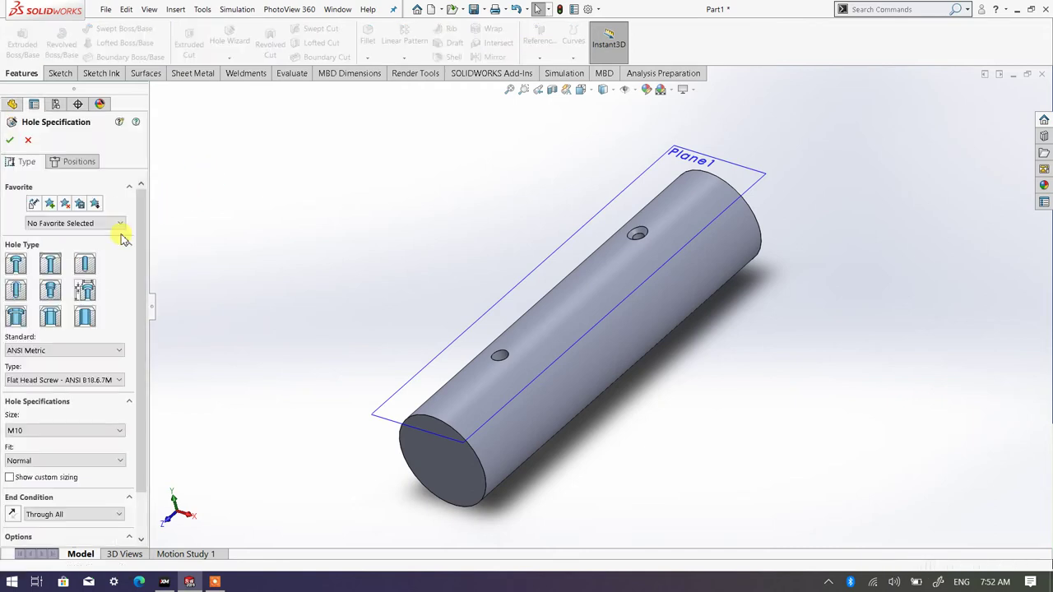
{"action": "left_click", "coordinate": [19, 267]}
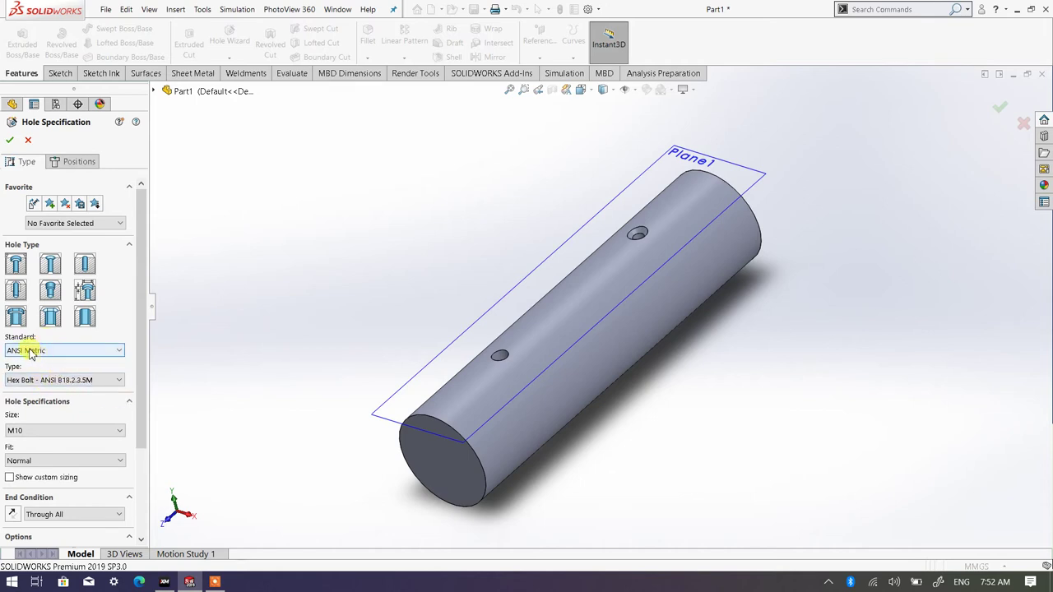
{"action": "left_click_drag", "start_coordinate": [141, 371], "coordinate": [156, 453]}
{"action": "left_click", "coordinate": [119, 319]}
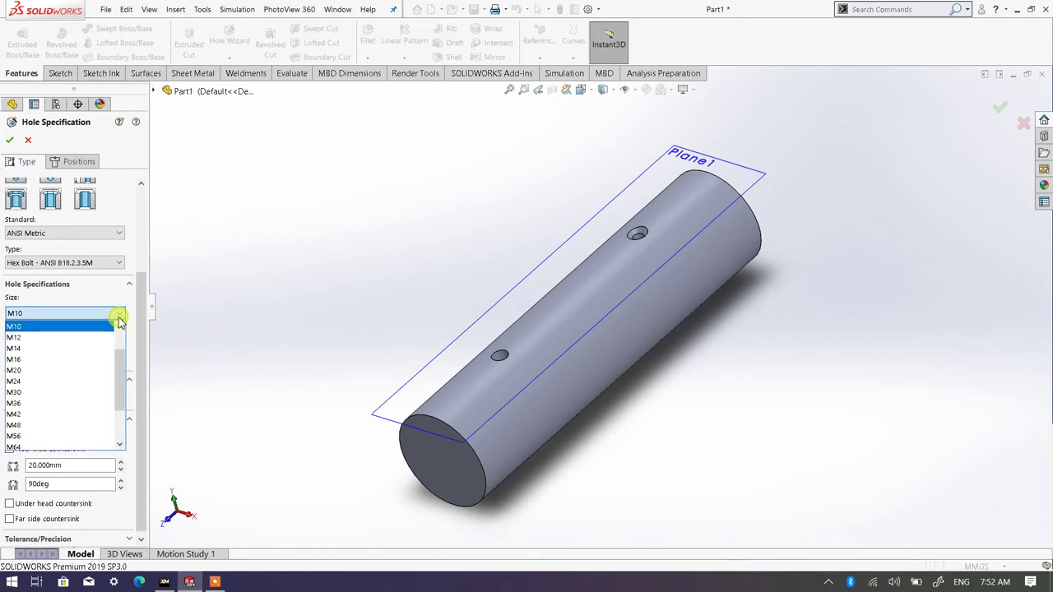
{"action": "left_click", "coordinate": [86, 359]}
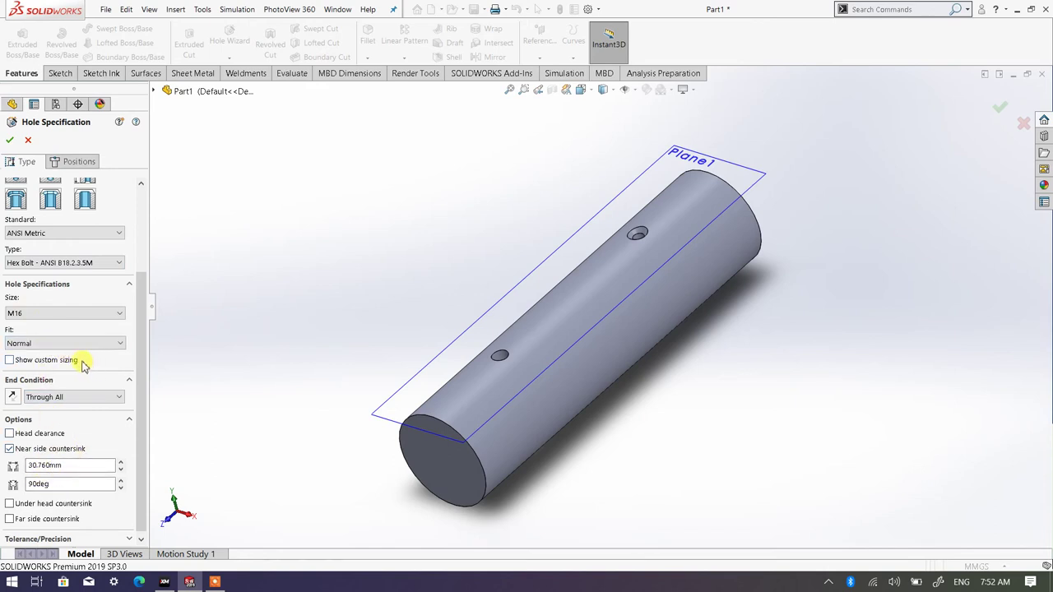
- Place the counterbored hole's centre point on the tangent plane, about 52 mm from the origin towards the countersunk hole
{"action": "left_click", "coordinate": [74, 167]}
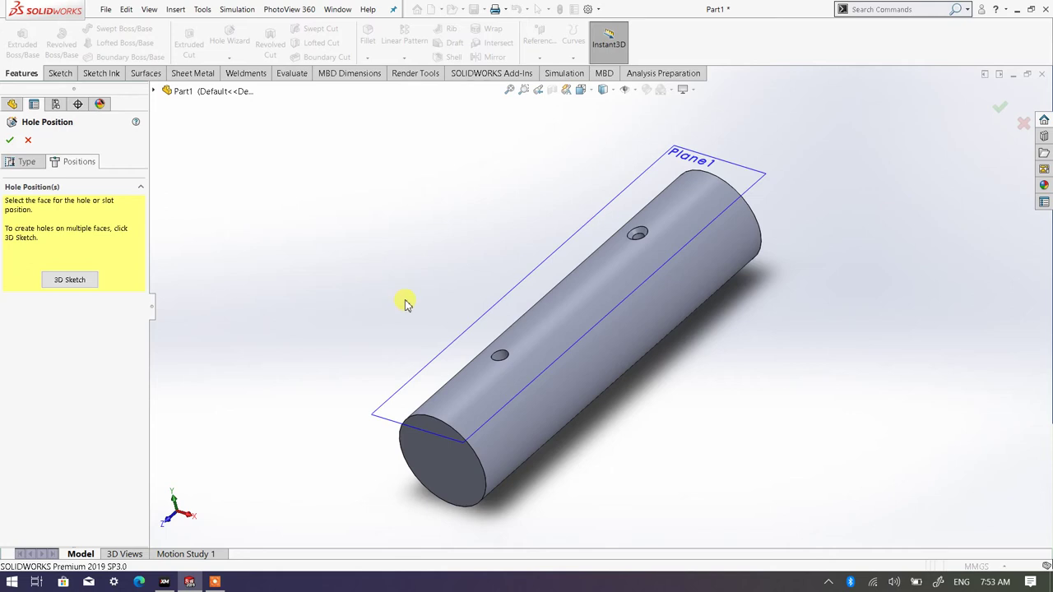
{"action": "left_click", "coordinate": [453, 349]}
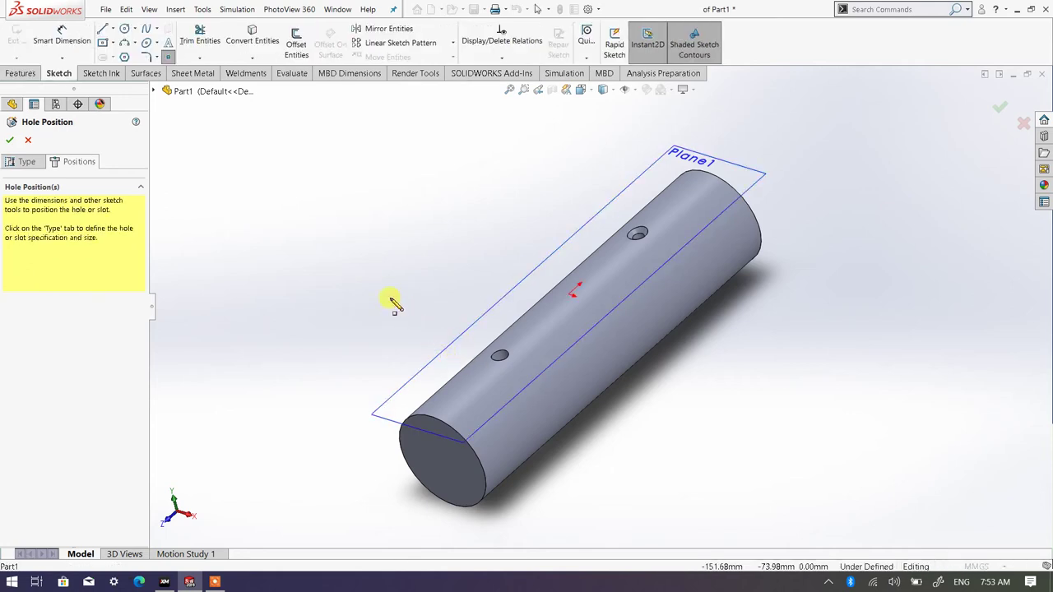
{"action": "left_click", "coordinate": [604, 263]}
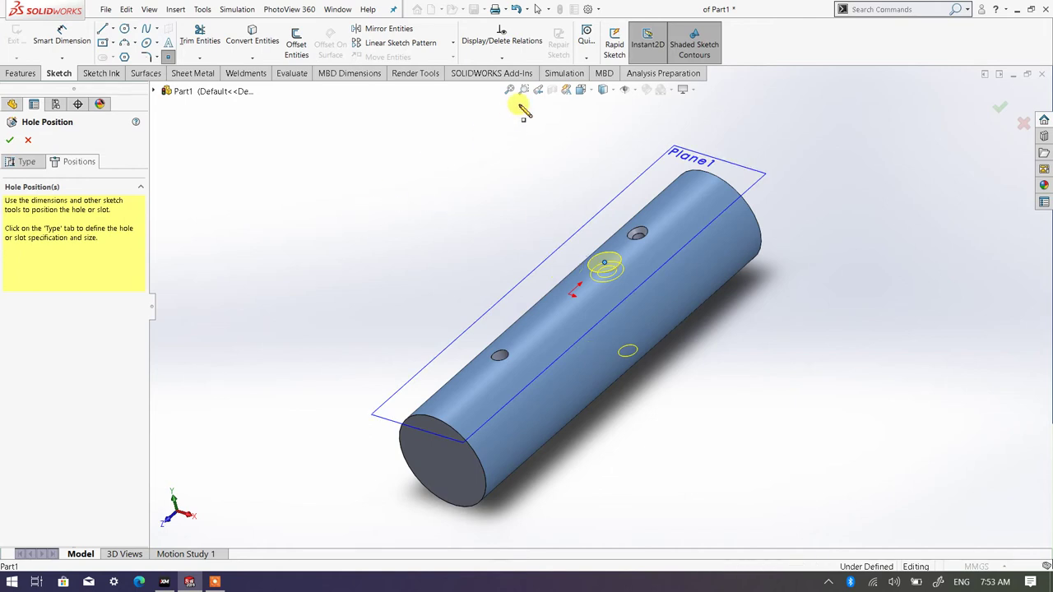
- Dimension the counterbored hole's centre point 50 mm from the origin along the cylinder's length
{"action": "left_click", "coordinate": [582, 90]}
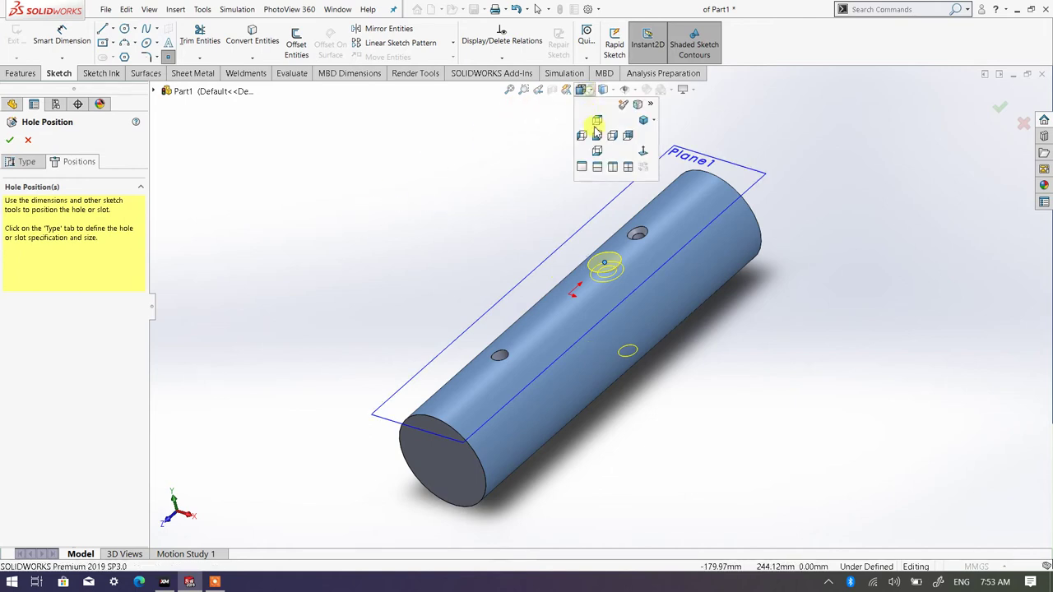
{"action": "left_click", "coordinate": [643, 156]}
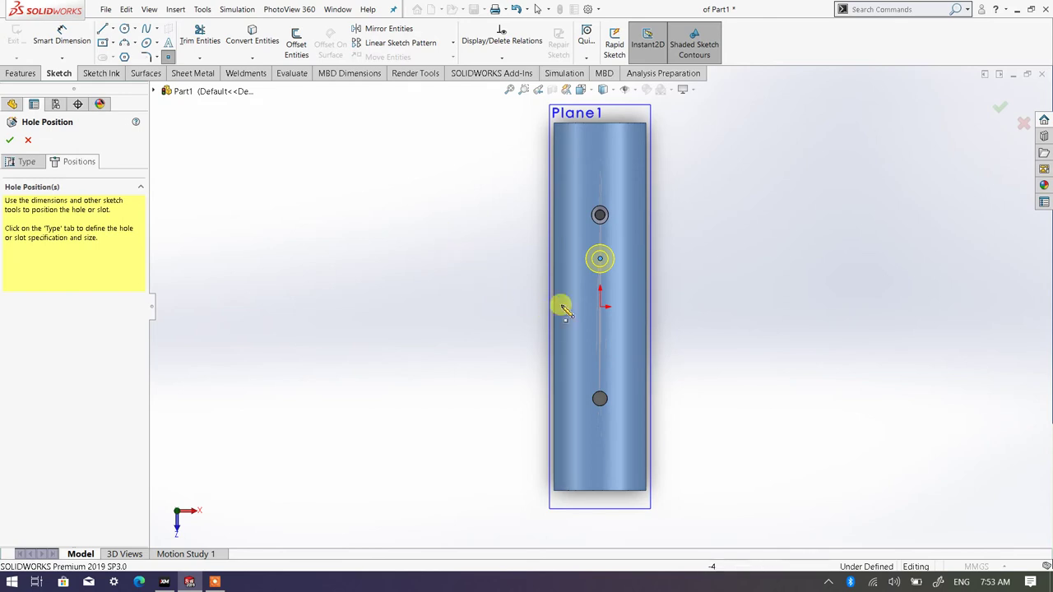
{"action": "scroll", "coordinate": [559, 288], "scroll_direction": "down", "scroll_amount": 2}
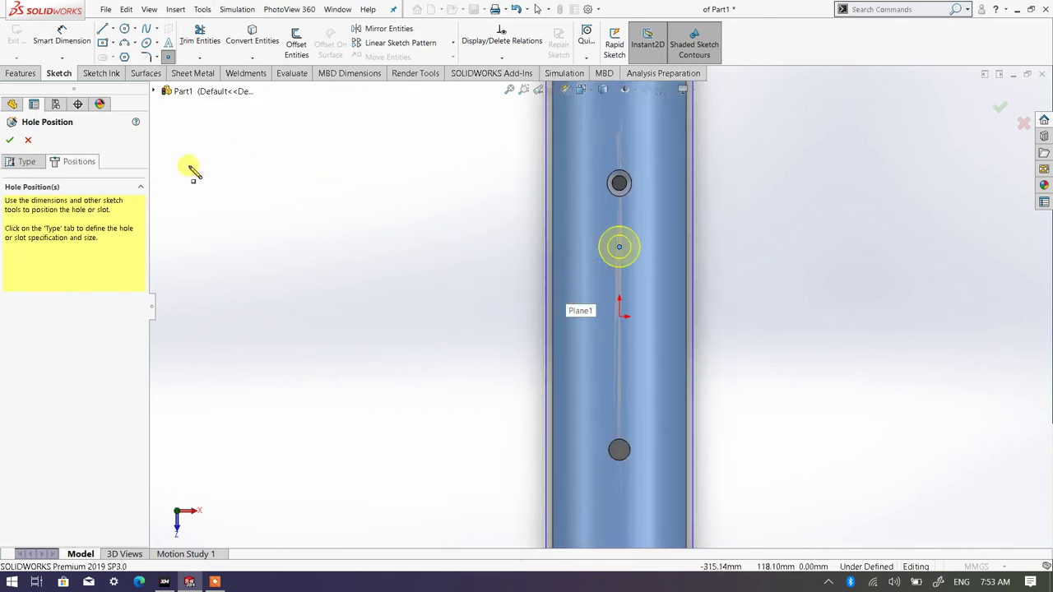
{"action": "left_click", "coordinate": [80, 41]}
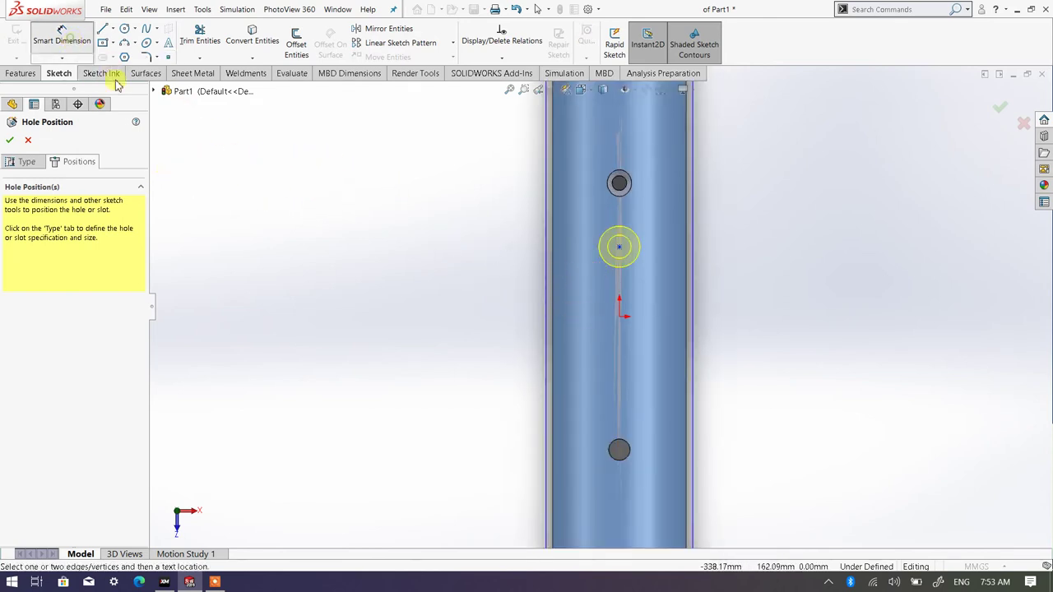
{"action": "left_click", "coordinate": [621, 249]}
{"action": "left_click", "coordinate": [621, 316]}
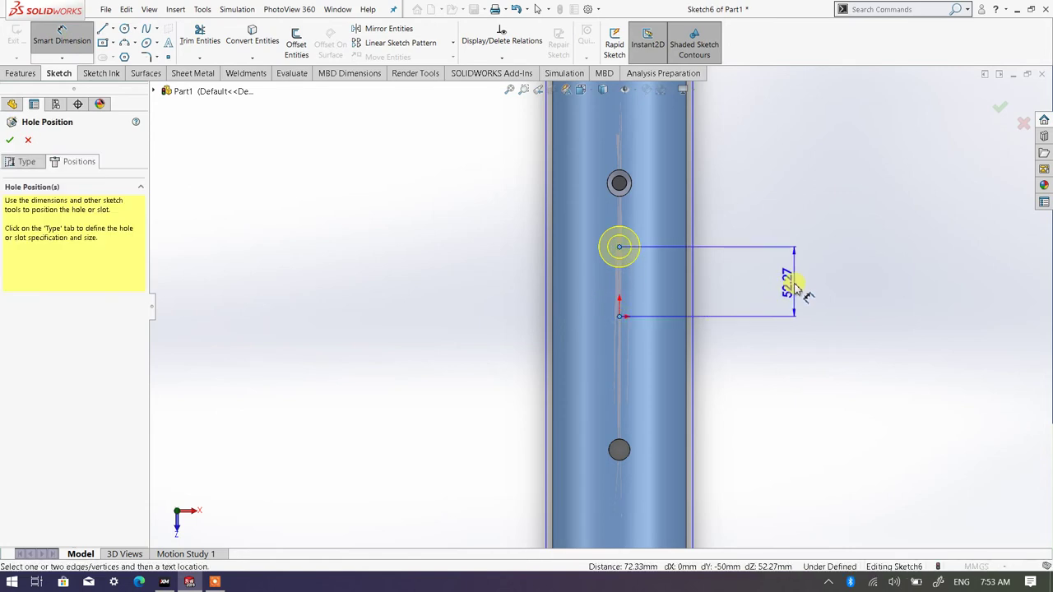
{"action": "left_click", "coordinate": [736, 284]}
{"action": "type", "text": "50"}
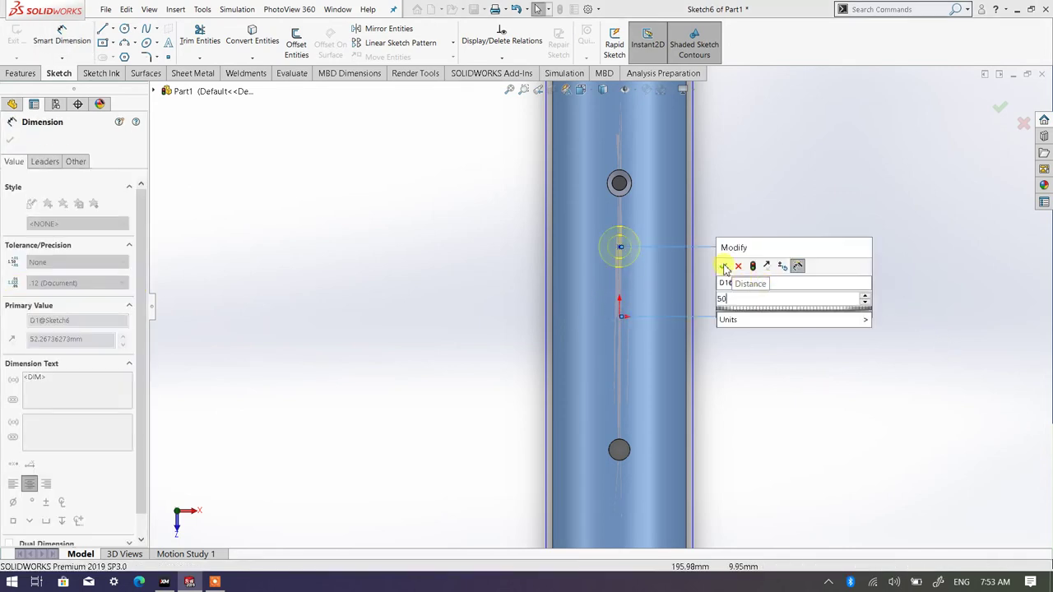
{"action": "left_click", "coordinate": [723, 267]}
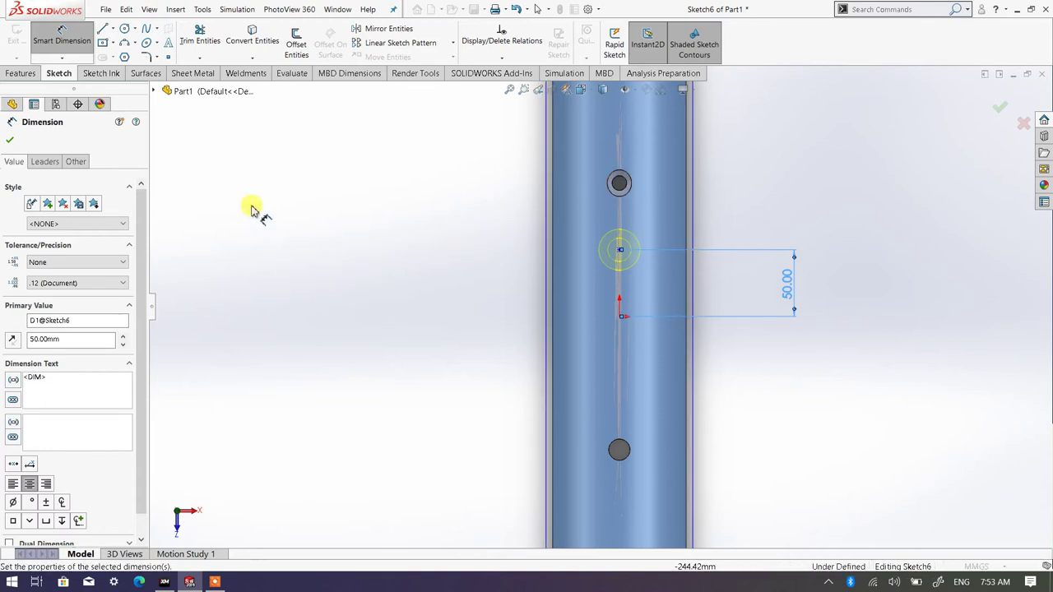
{"action": "left_click", "coordinate": [9, 142]}
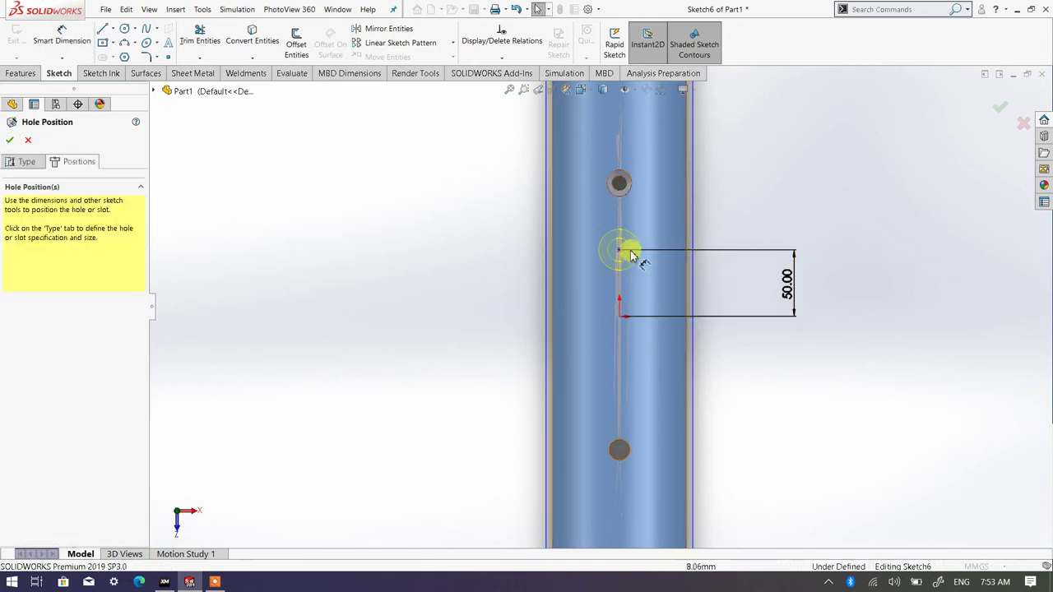
- Add a Vertical relation between the counterbored hole's centre point and the origin, and finish the M16 hole feature
{"action": "left_click", "coordinate": [620, 320]}
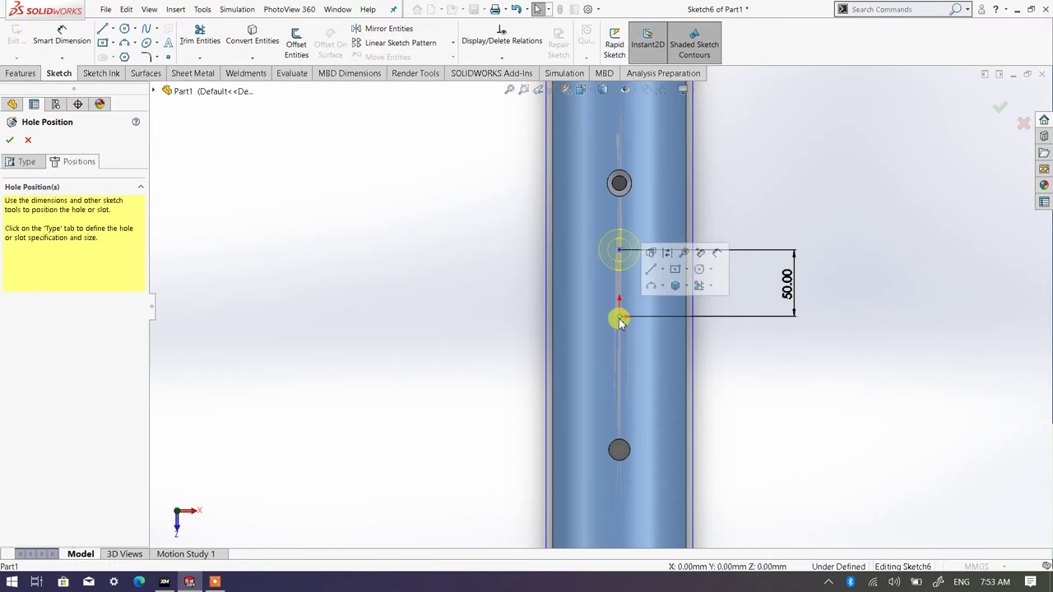
{"action": "left_click", "coordinate": [620, 251], "text": "ctrl"}
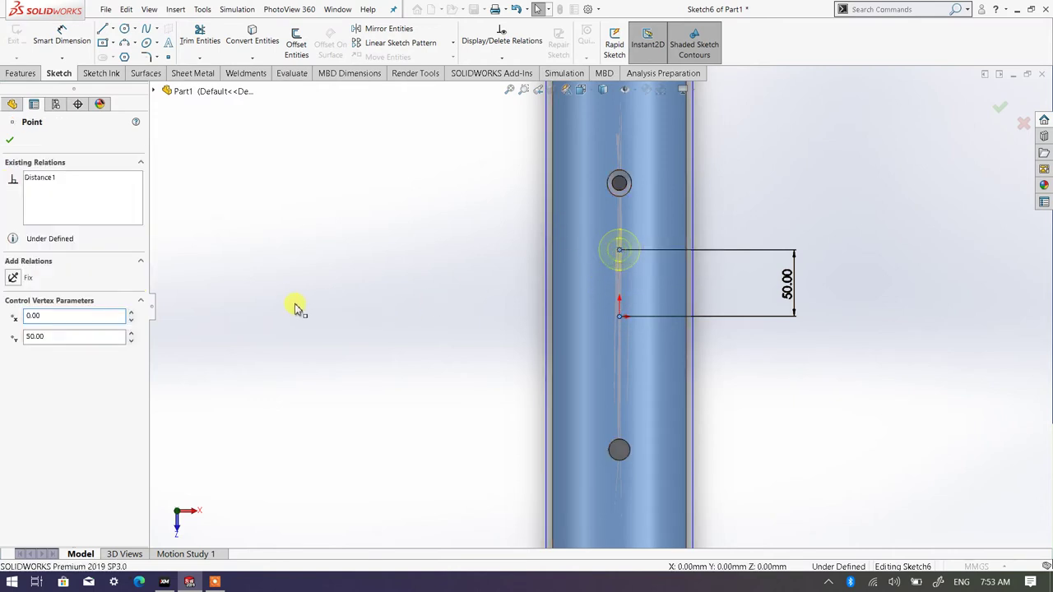
{"action": "left_click", "coordinate": [19, 350]}
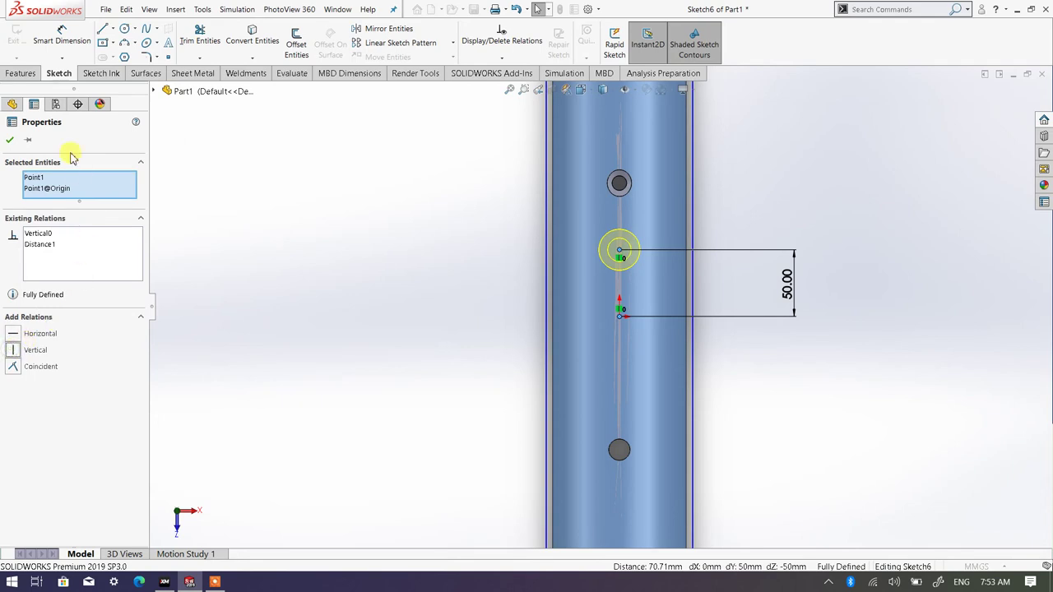
{"action": "left_click", "coordinate": [13, 139]}
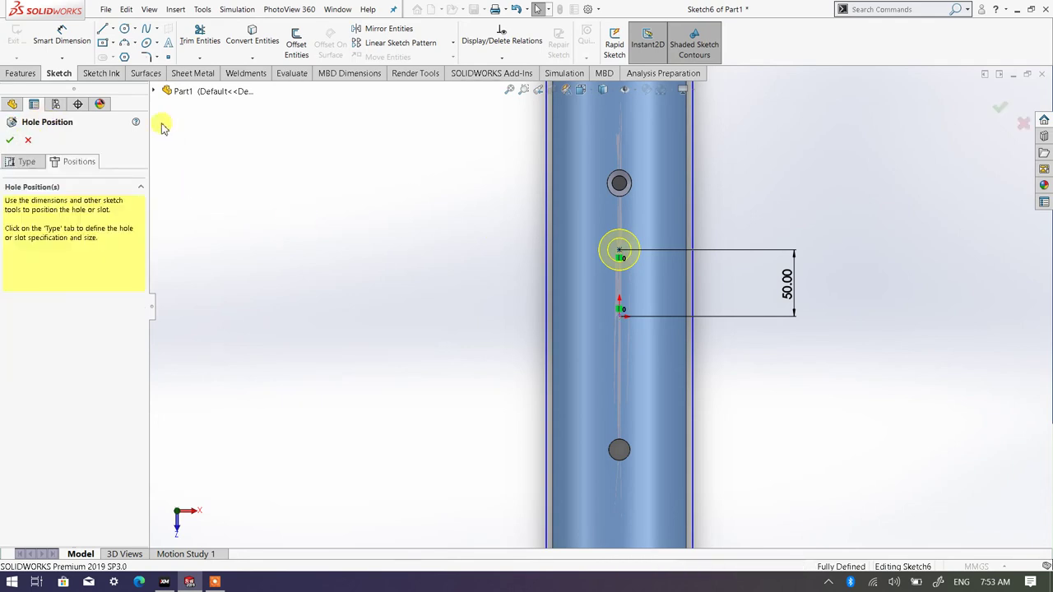
{"action": "left_click", "coordinate": [10, 142]}
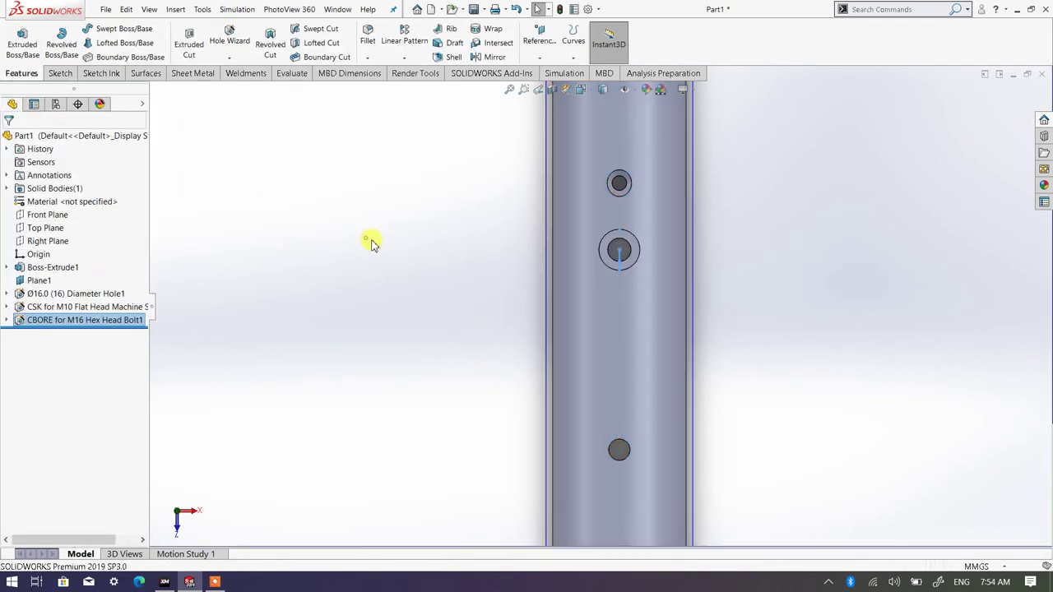
{"action": "middle_click_drag", "start_coordinate": [469, 337], "coordinate": [444, 218]}
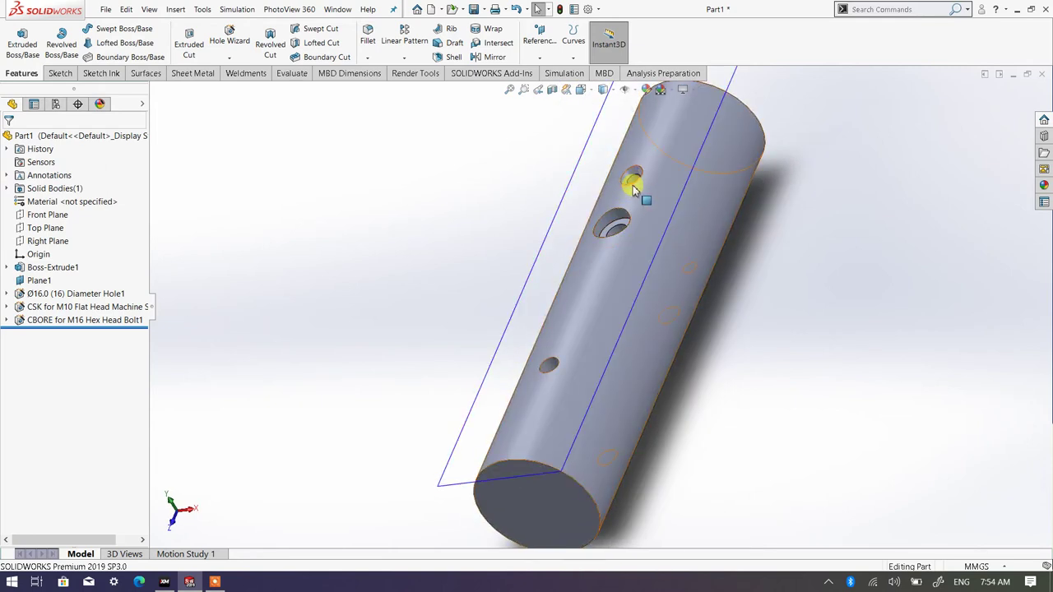
- Reopen the M10 countersunk hole feature for editing, view it normal to the tangent plane and open its position sketch
{"action": "left_click", "coordinate": [53, 306]}
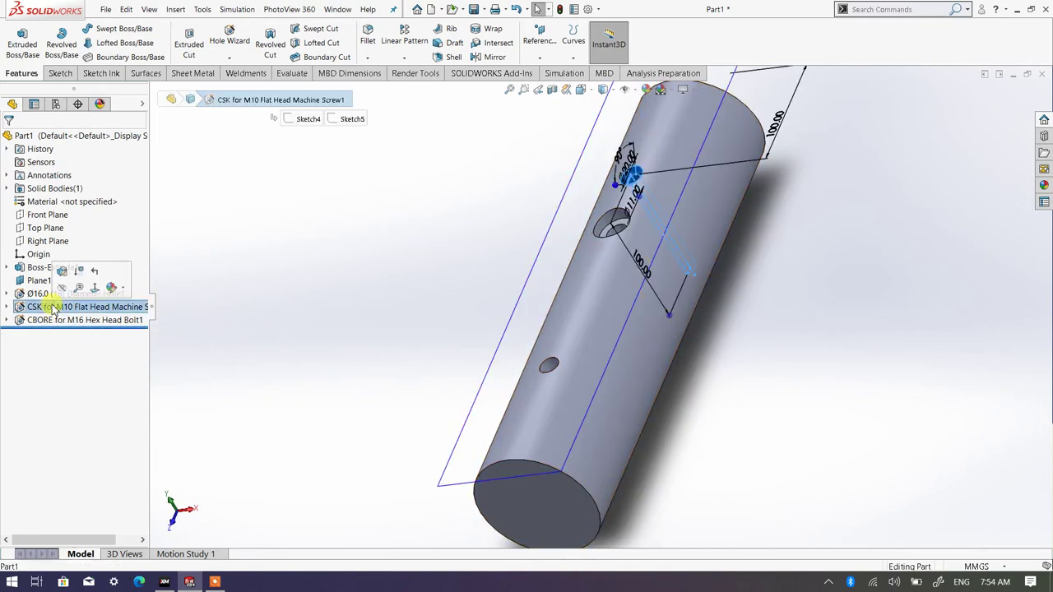
{"action": "right_click", "coordinate": [52, 306]}
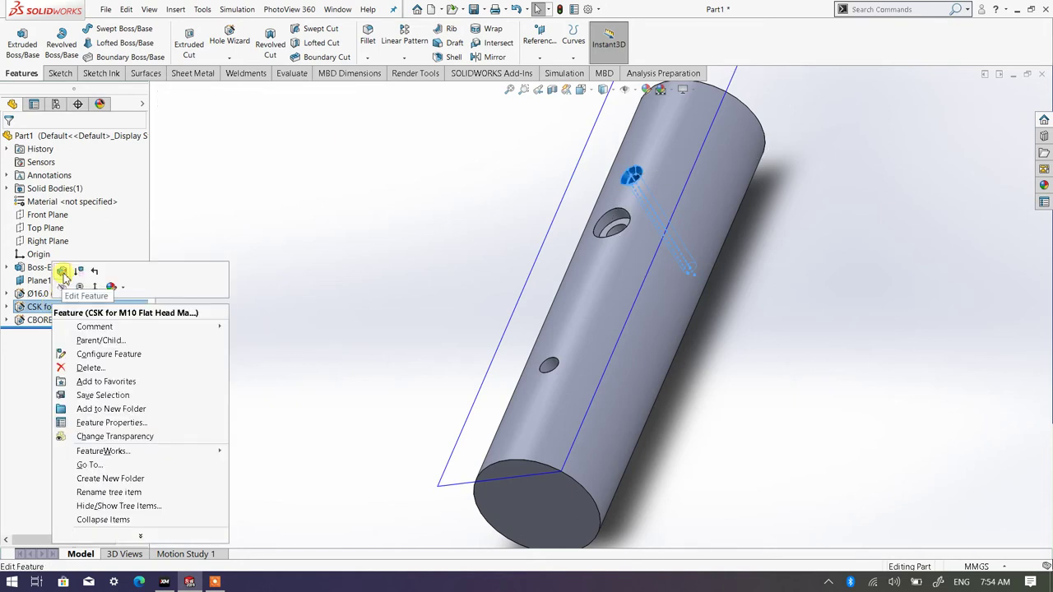
{"action": "left_click", "coordinate": [64, 271]}
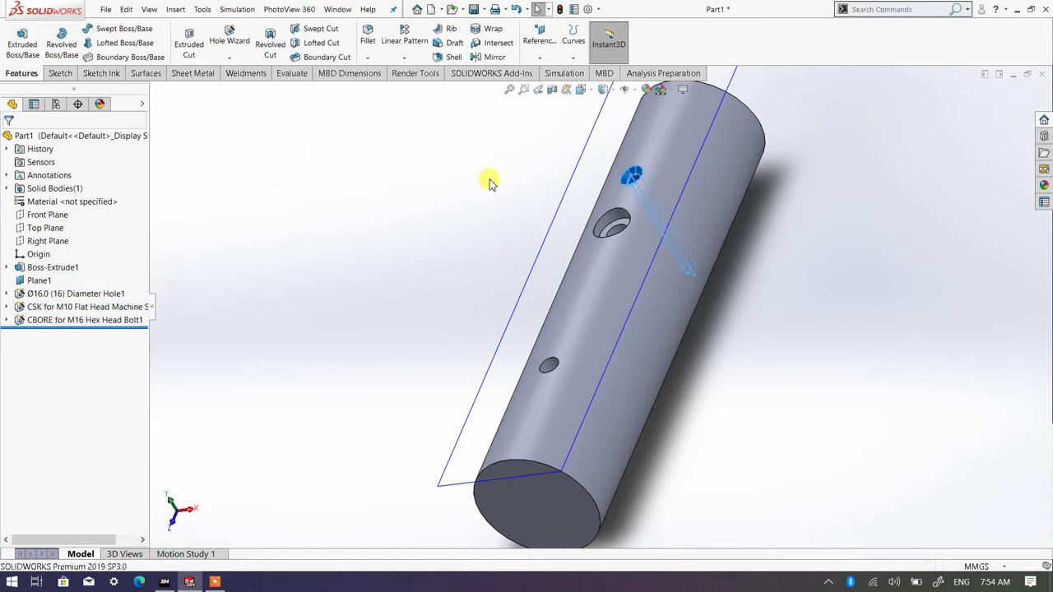
{"action": "left_click", "coordinate": [598, 92]}
{"action": "left_click", "coordinate": [643, 152]}
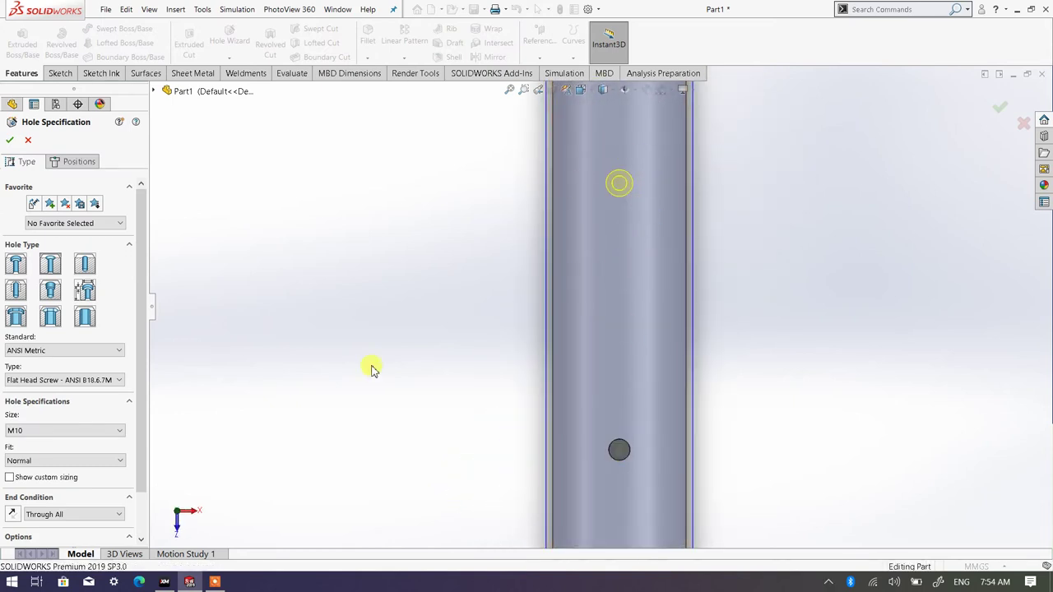
{"action": "left_click", "coordinate": [79, 162]}
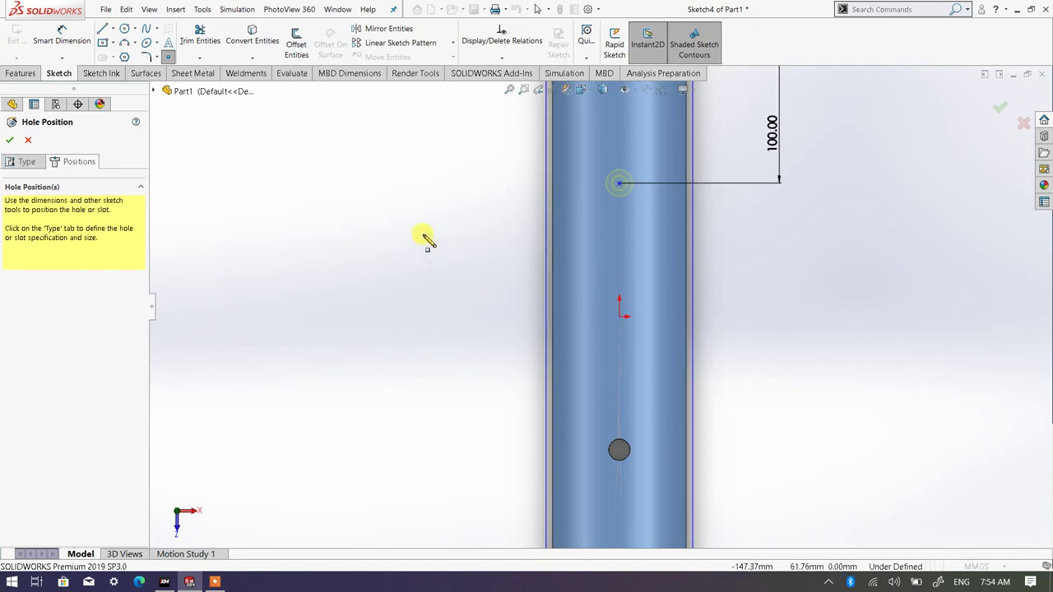
- Add a Vertical relation between the countersunk hole's centre point and the origin, and finish editing the M10 hole feature
{"action": "right_click", "coordinate": [381, 240]}
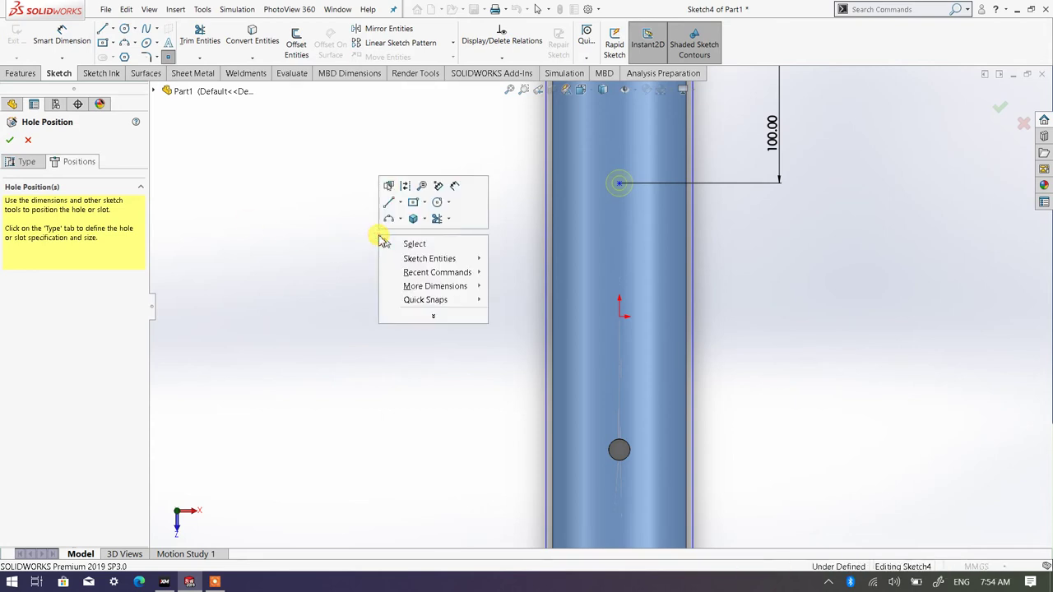
{"action": "left_click", "coordinate": [400, 245]}
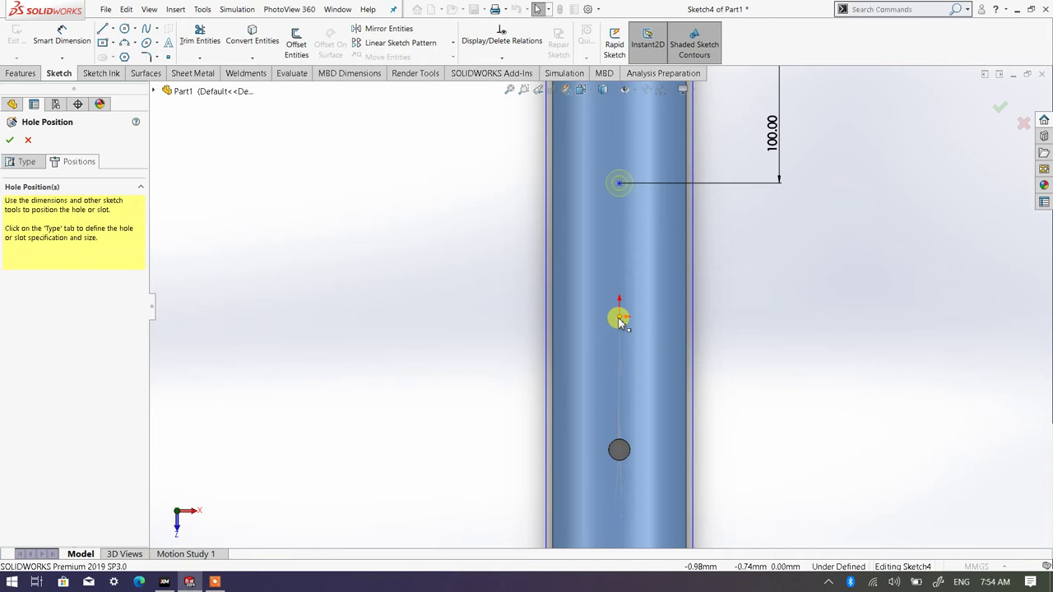
{"action": "key", "text": "s"}
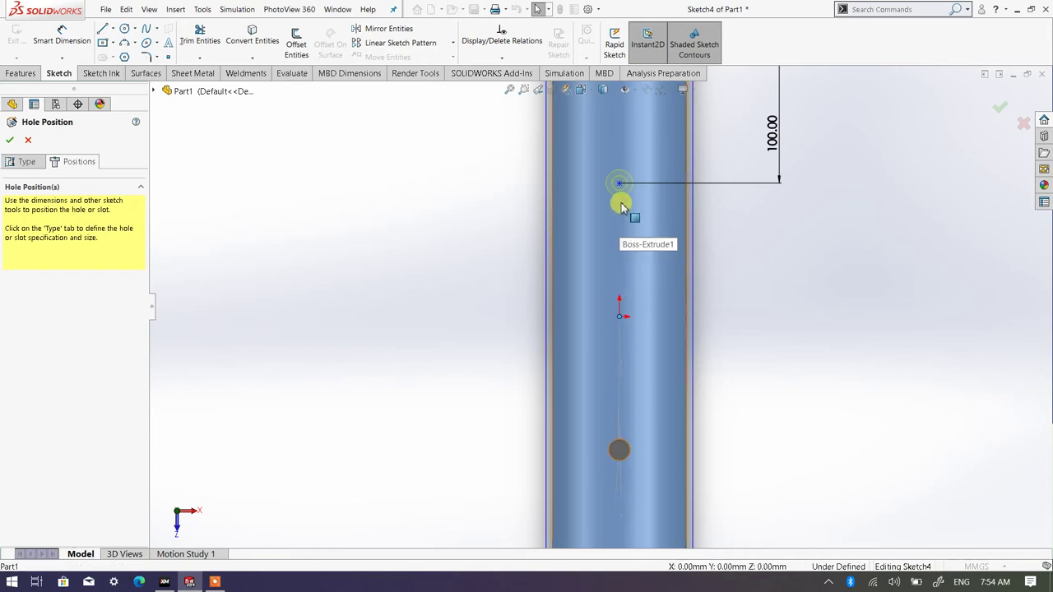
{"action": "left_click", "coordinate": [619, 185], "text": "ctrl"}
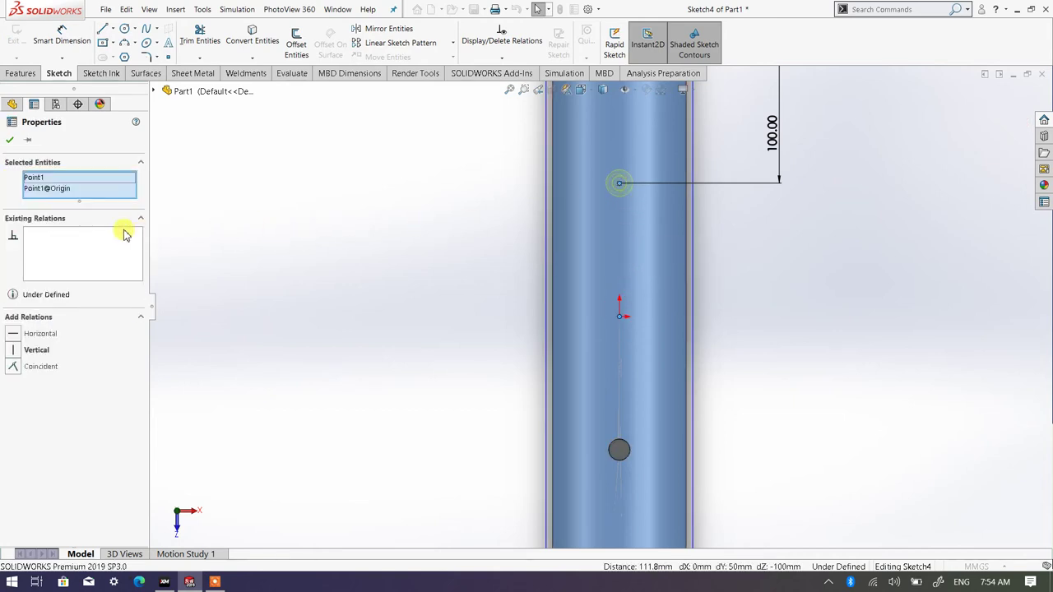
{"action": "left_click", "coordinate": [14, 352]}
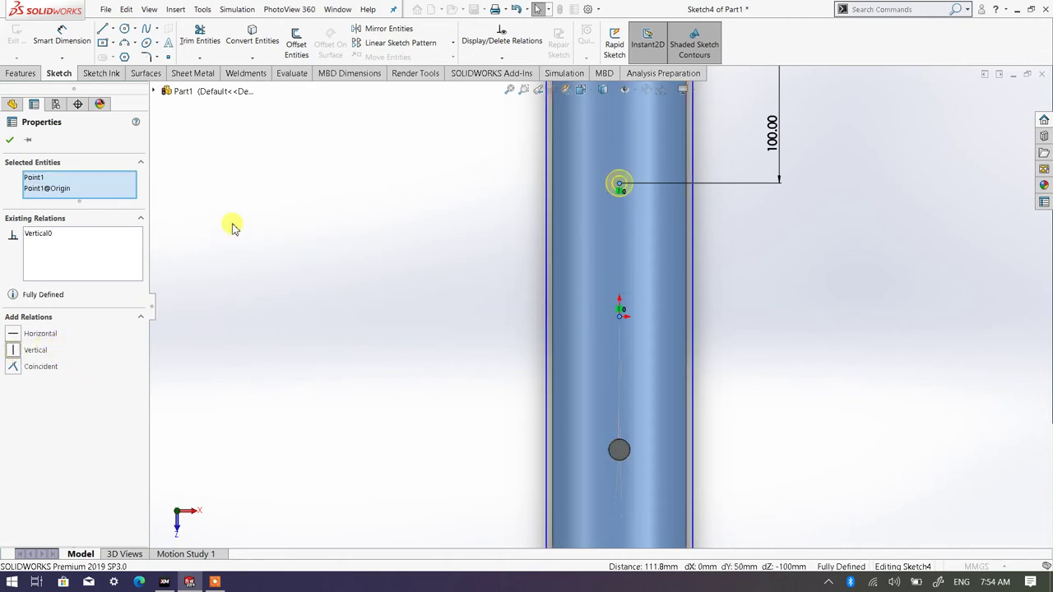
{"action": "left_click", "coordinate": [11, 141]}
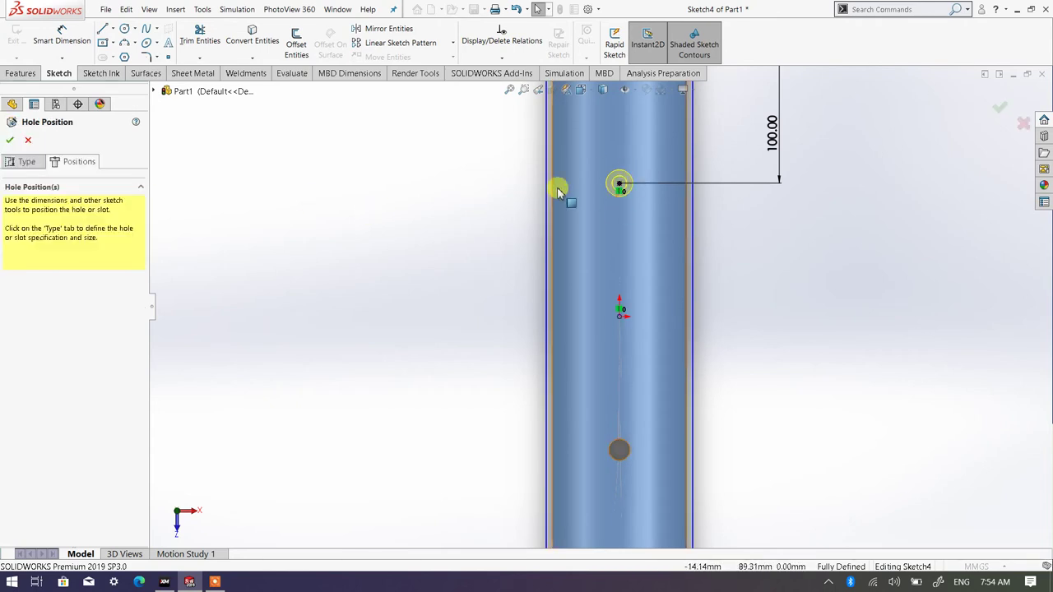
{"action": "left_click", "coordinate": [11, 141]}
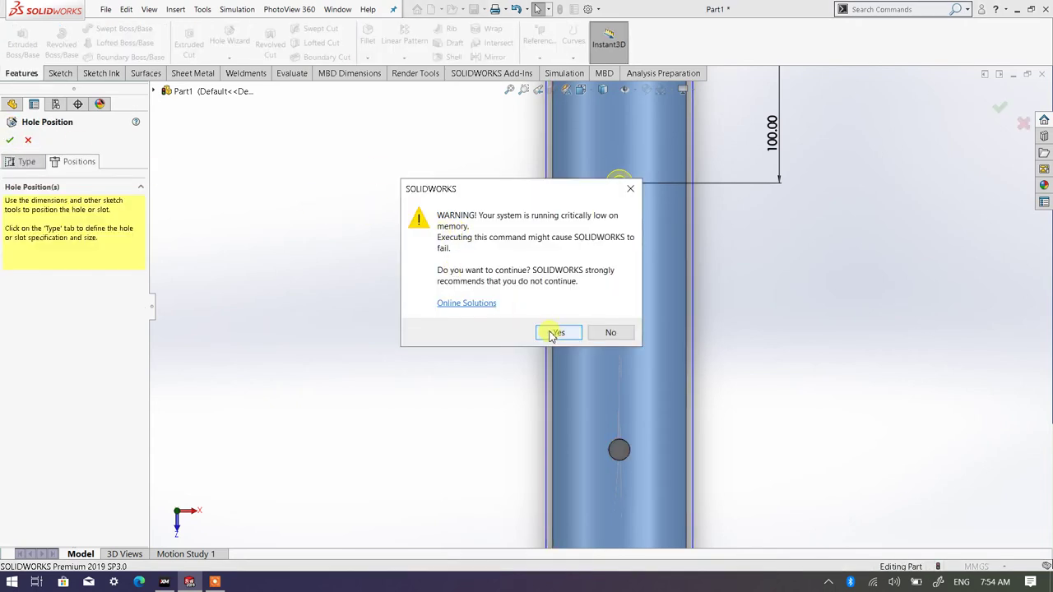
{"action": "left_click", "coordinate": [553, 330]}
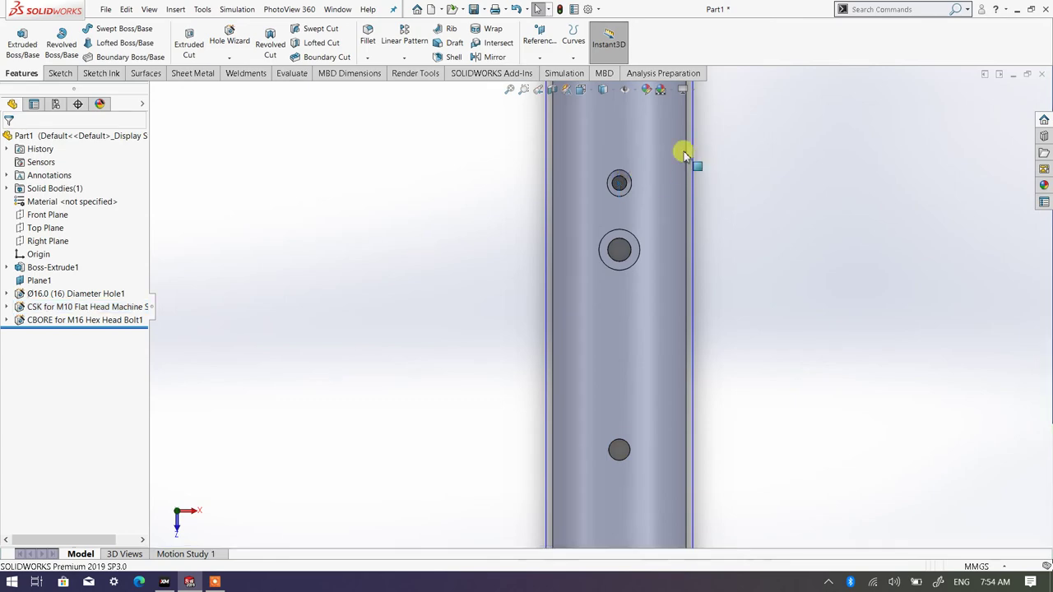
- Hide the tangent reference plane above the cylinder
{"action": "middle_click_drag", "start_coordinate": [621, 335], "coordinate": [535, 242]}
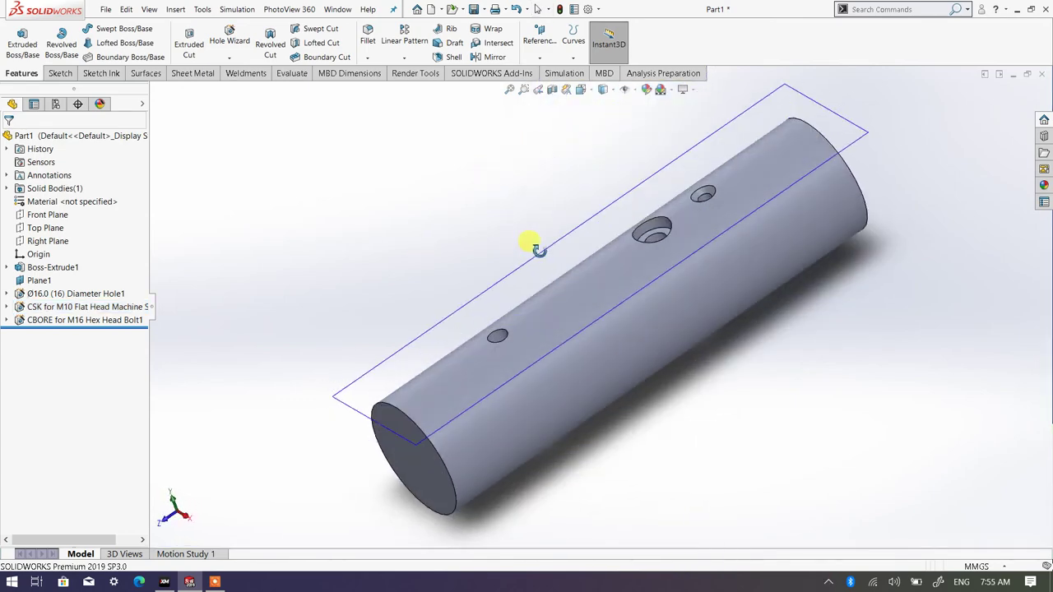
{"action": "middle_click_drag", "start_coordinate": [668, 272], "coordinate": [673, 319]}
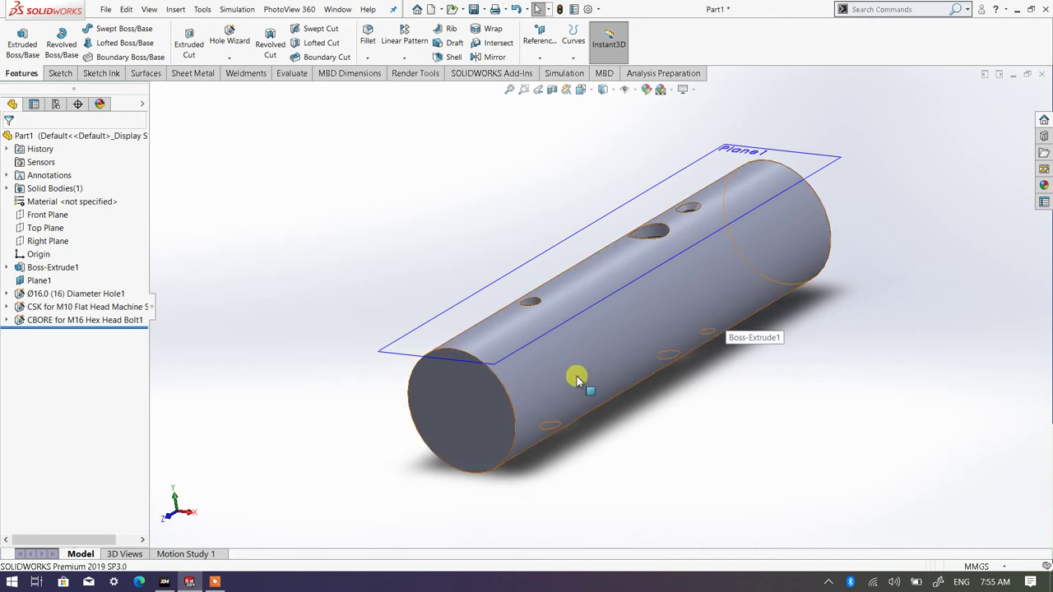
{"action": "middle_click_drag", "start_coordinate": [637, 337], "coordinate": [681, 350]}
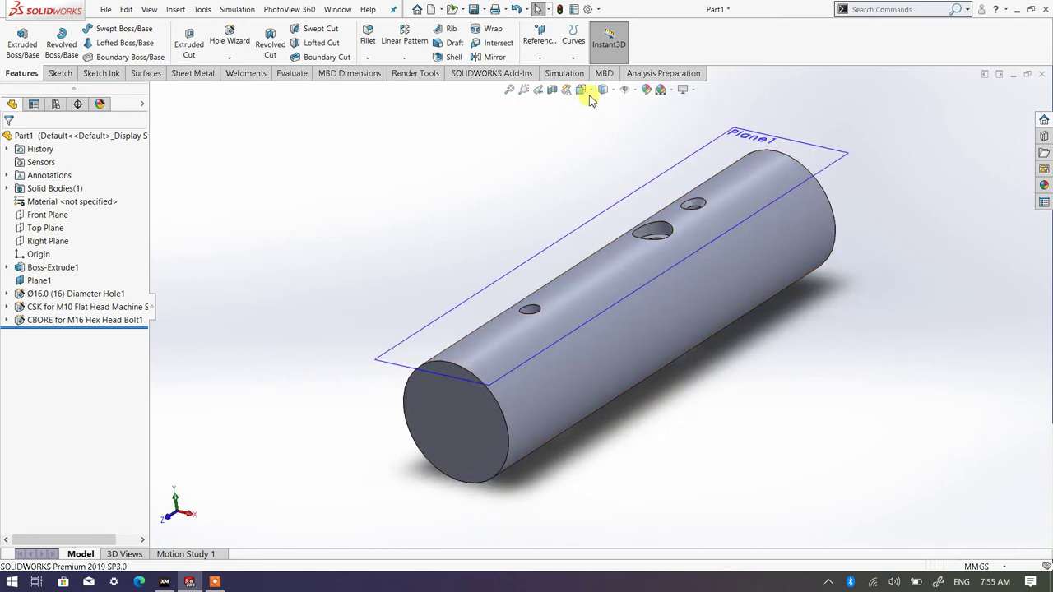
{"action": "left_click", "coordinate": [582, 90]}
{"action": "left_click", "coordinate": [752, 134]}
{"action": "right_click", "coordinate": [755, 134]}
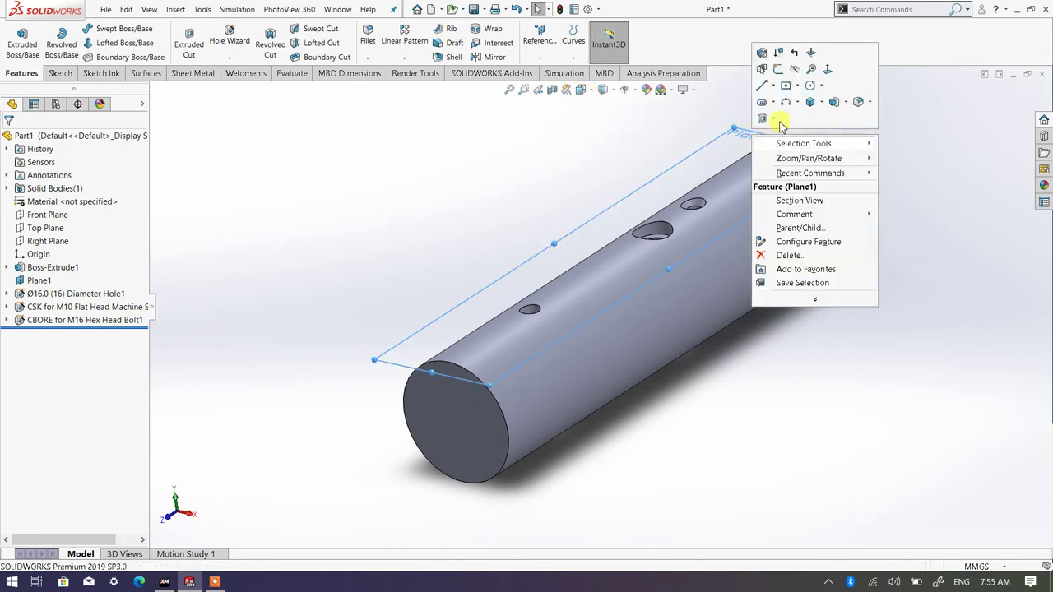
{"action": "left_click", "coordinate": [794, 73]}
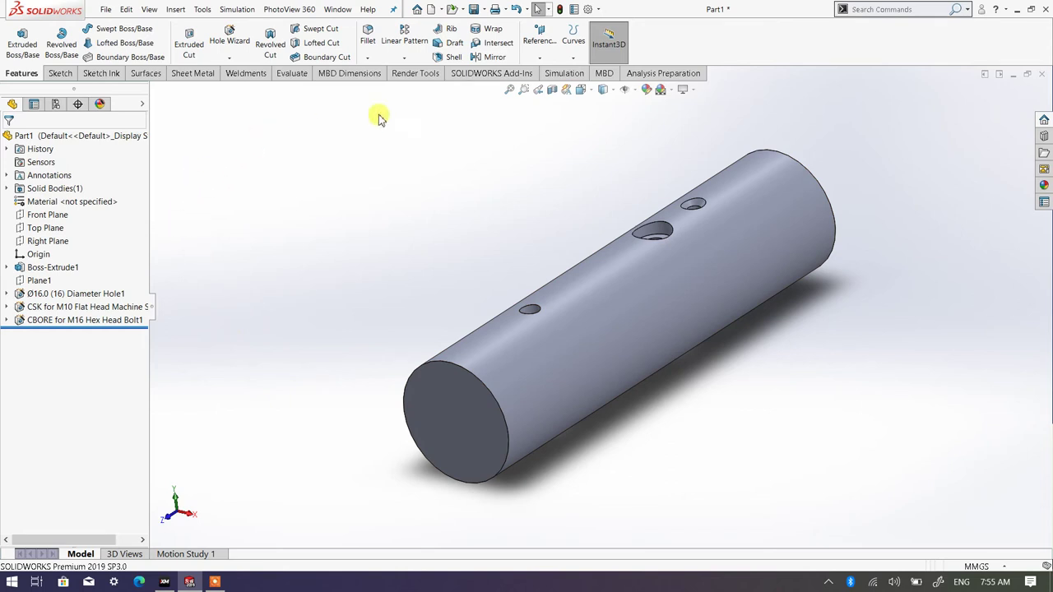
- Create a reference plane parallel to the Right Plane and tangent to the cylinder's curved face
{"action": "left_click", "coordinate": [540, 59]}
{"action": "left_click", "coordinate": [546, 72]}
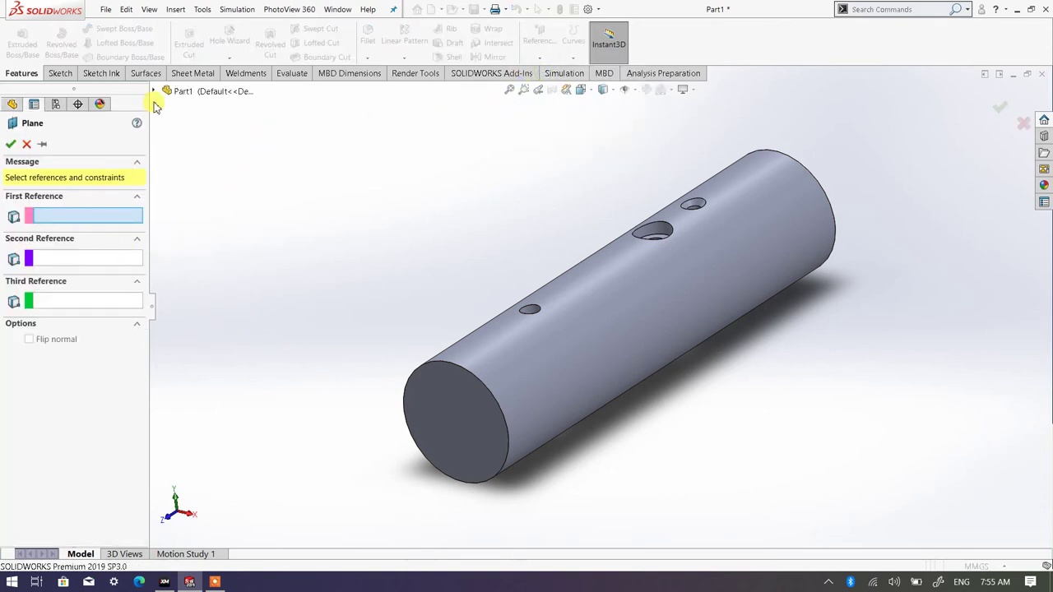
{"action": "left_click", "coordinate": [153, 91]}
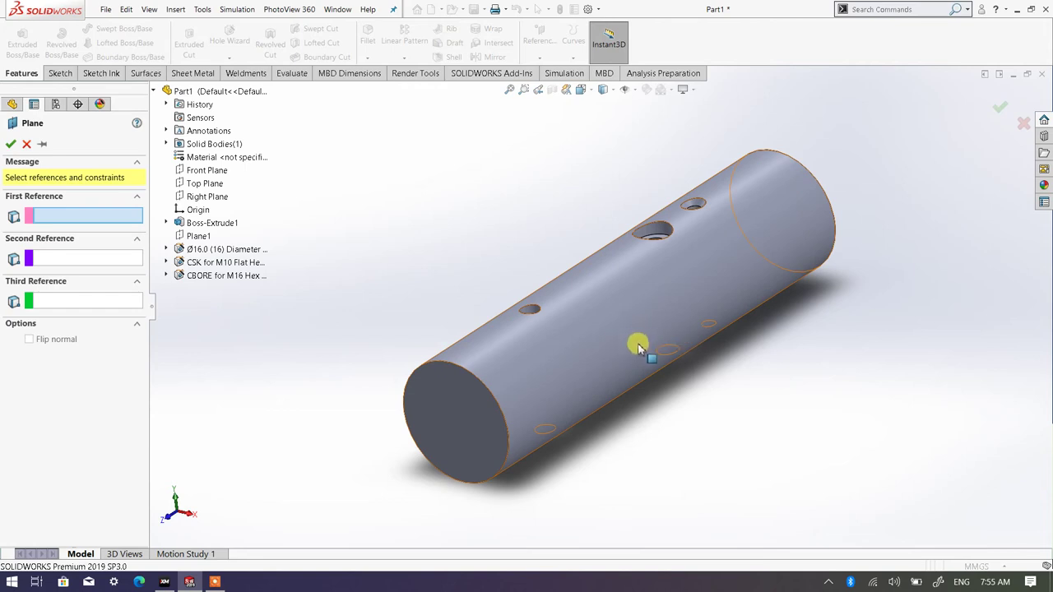
{"action": "key", "text": "Right"}
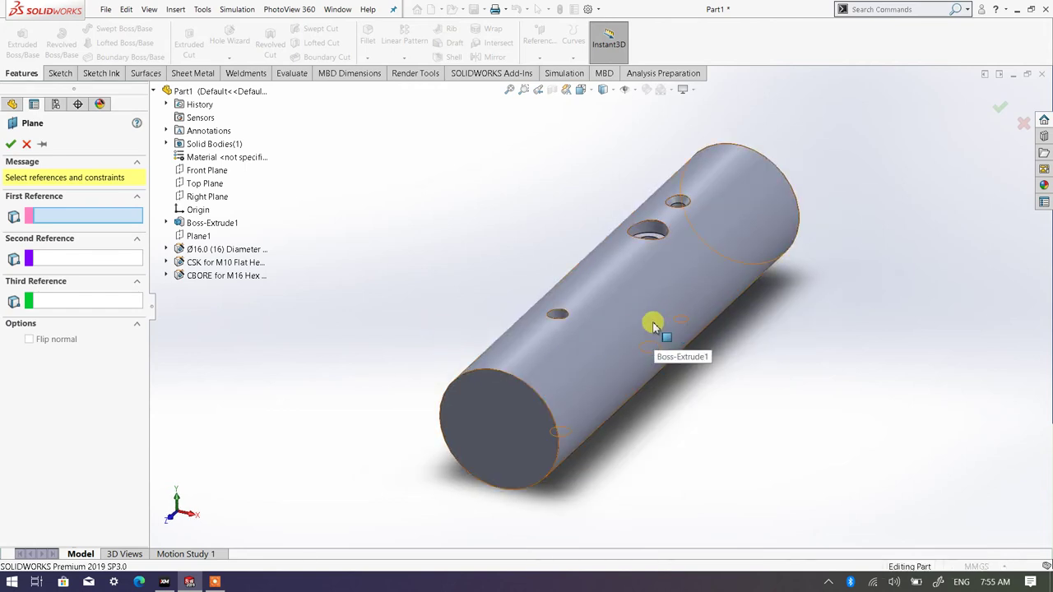
{"action": "middle_click_drag", "start_coordinate": [637, 329], "coordinate": [501, 343]}
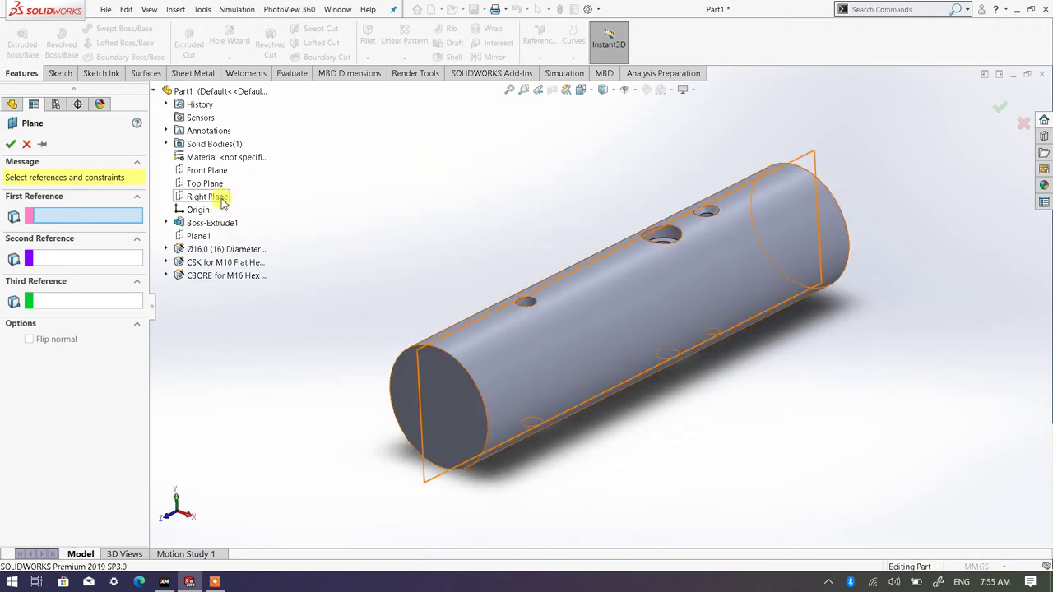
{"action": "left_click", "coordinate": [216, 197]}
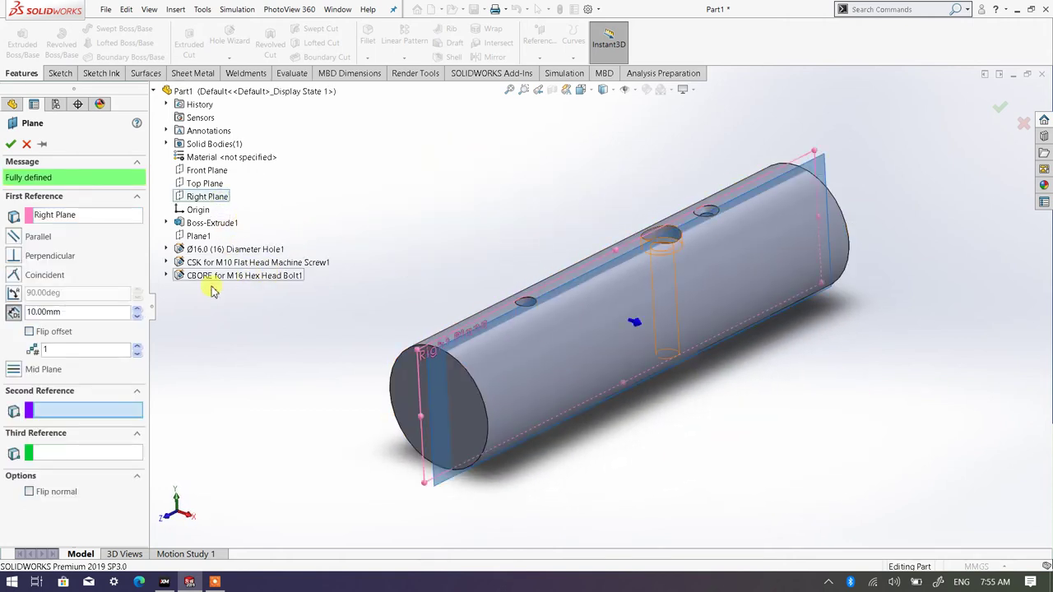
{"action": "left_click", "coordinate": [571, 353]}
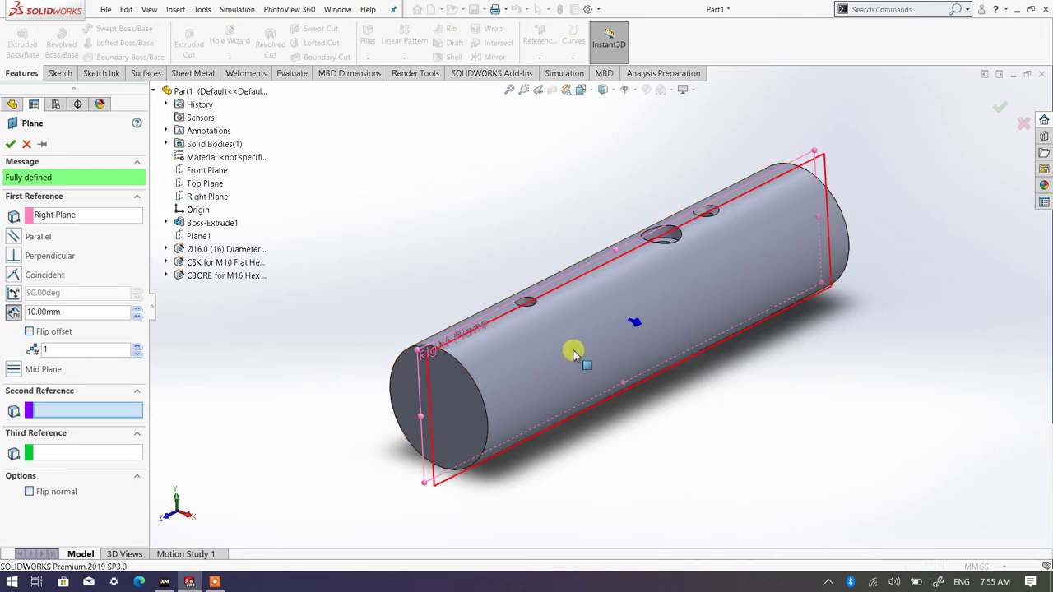
{"action": "left_click", "coordinate": [15, 237]}
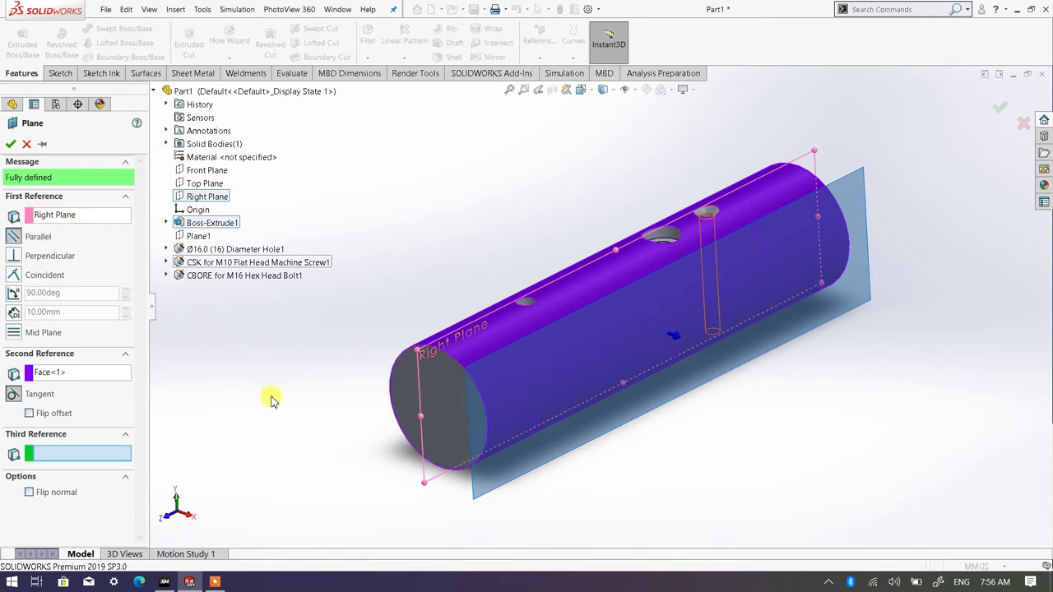
{"action": "left_click", "coordinate": [11, 145]}
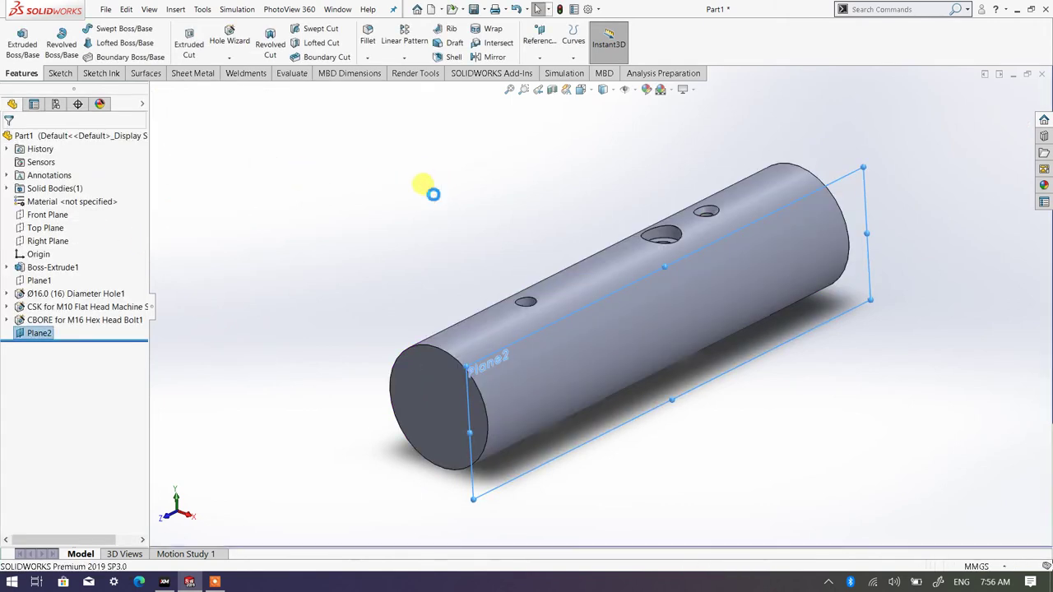
{"action": "left_click", "coordinate": [423, 215]}
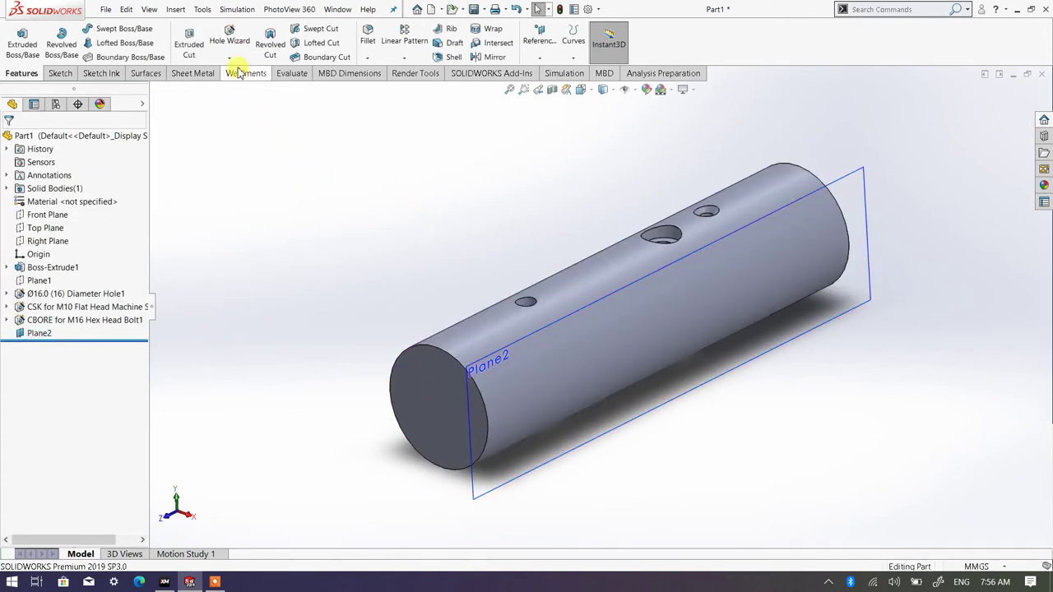
- Start a Hole Wizard feature as an M10 counterbore for an ANSI Metric hex bolt with Normal fit, Through All
{"action": "left_click", "coordinate": [239, 42]}
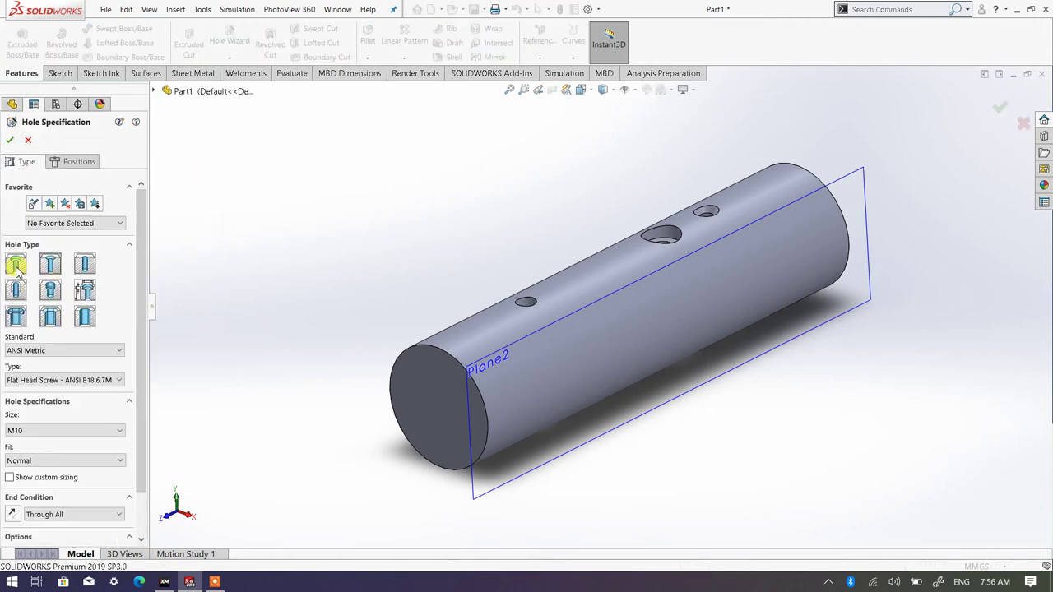
{"action": "left_click", "coordinate": [17, 265]}
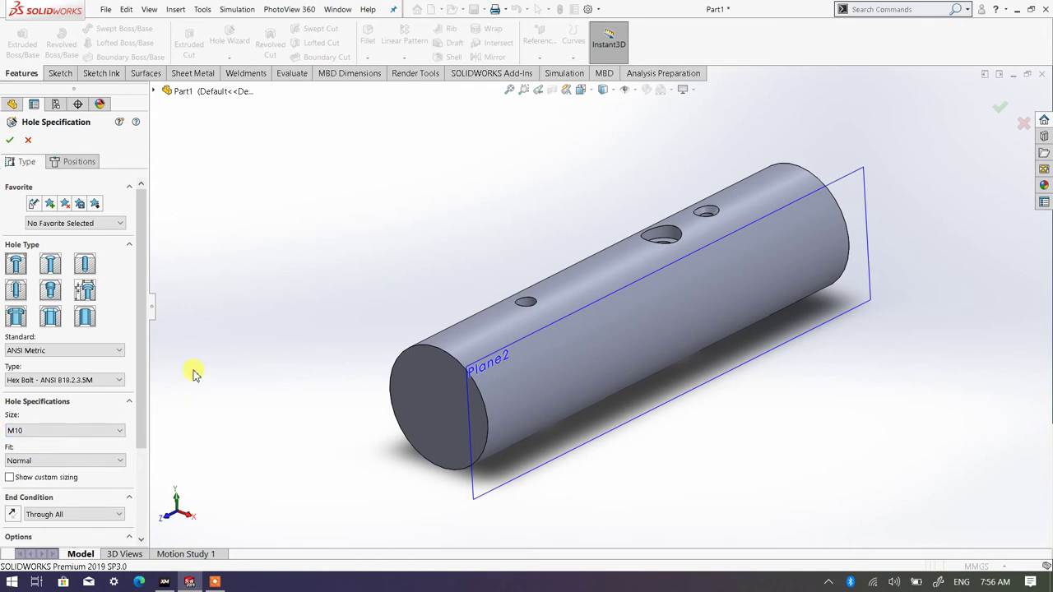
{"action": "left_click", "coordinate": [85, 165]}
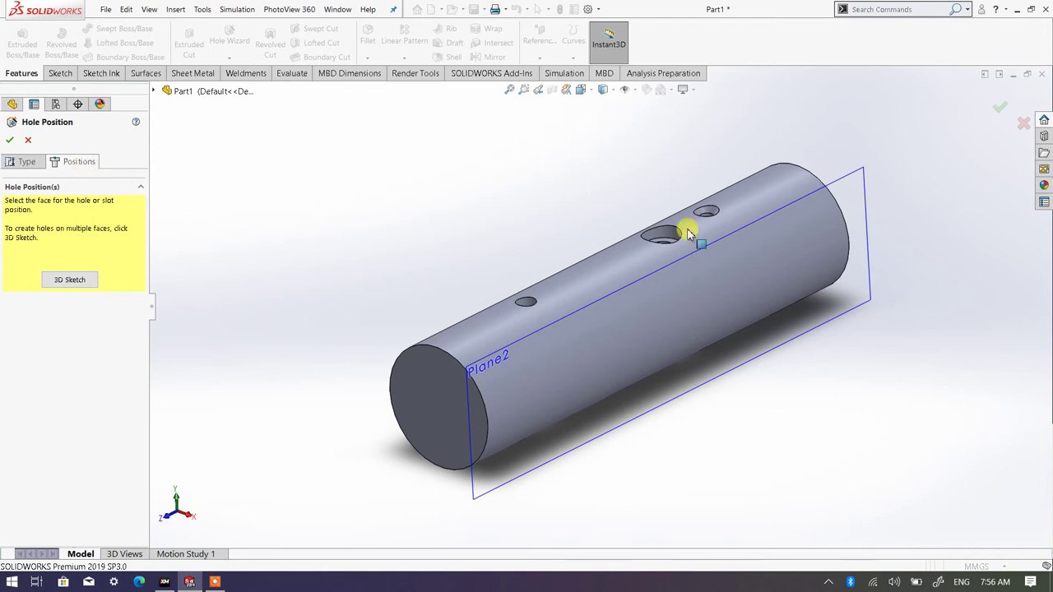
- Place the M10 counterbored hole's centre point at the origin on the new side tangent plane
{"action": "left_click", "coordinate": [847, 319]}
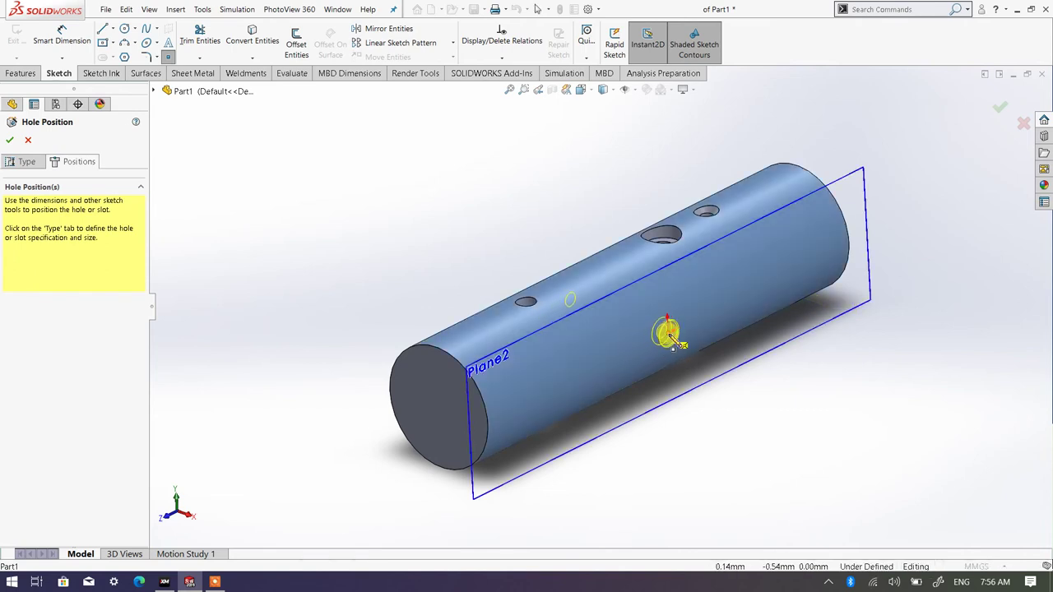
{"action": "scroll", "coordinate": [673, 344], "scroll_direction": "down", "scroll_amount": 3}
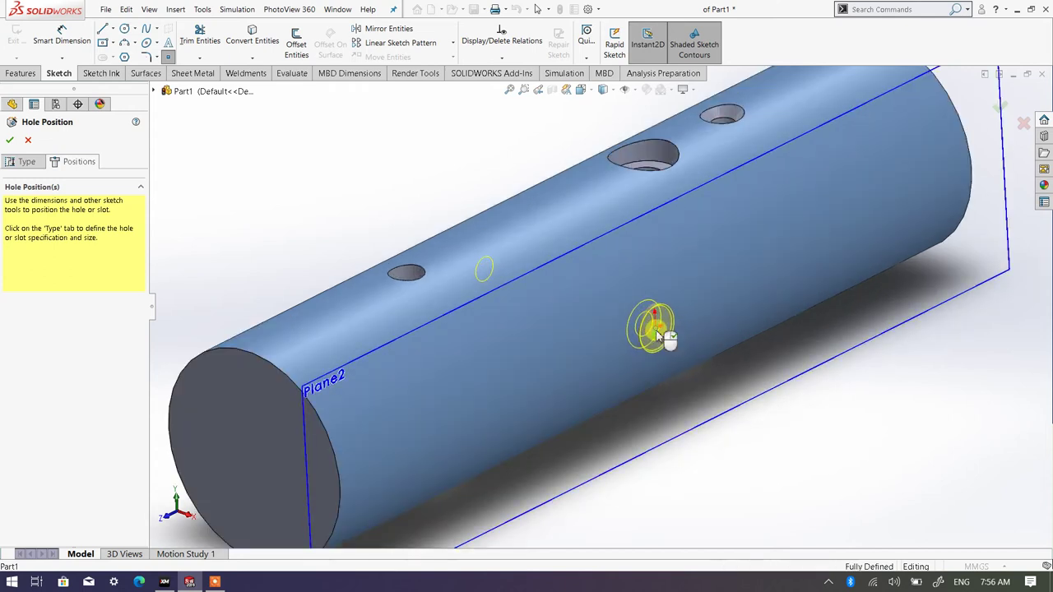
{"action": "left_click", "coordinate": [655, 328]}
{"action": "key", "text": "f"}
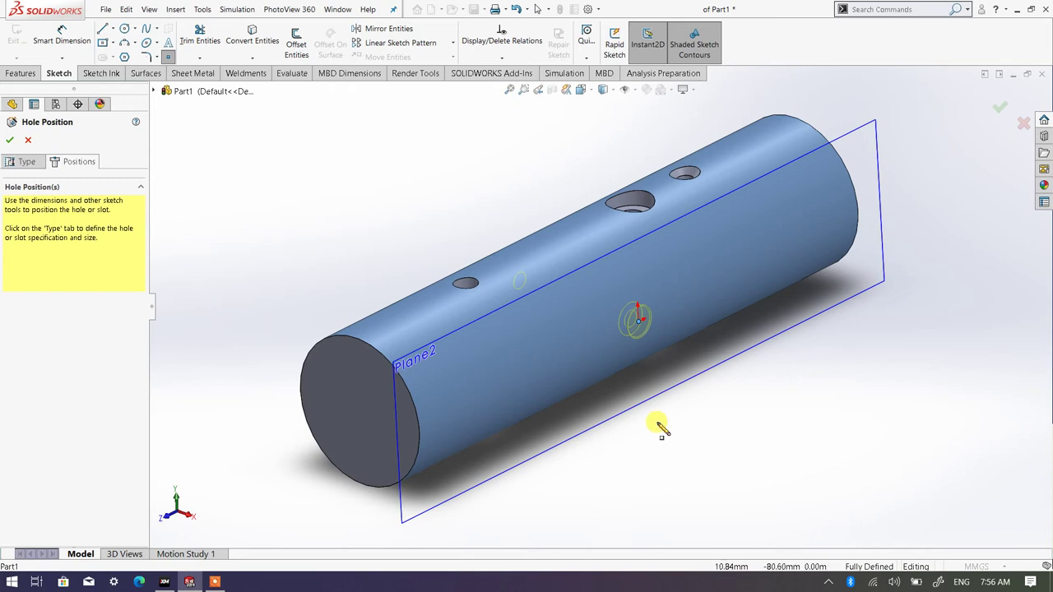
{"action": "scroll", "coordinate": [630, 376], "scroll_direction": "down", "scroll_amount": 2}
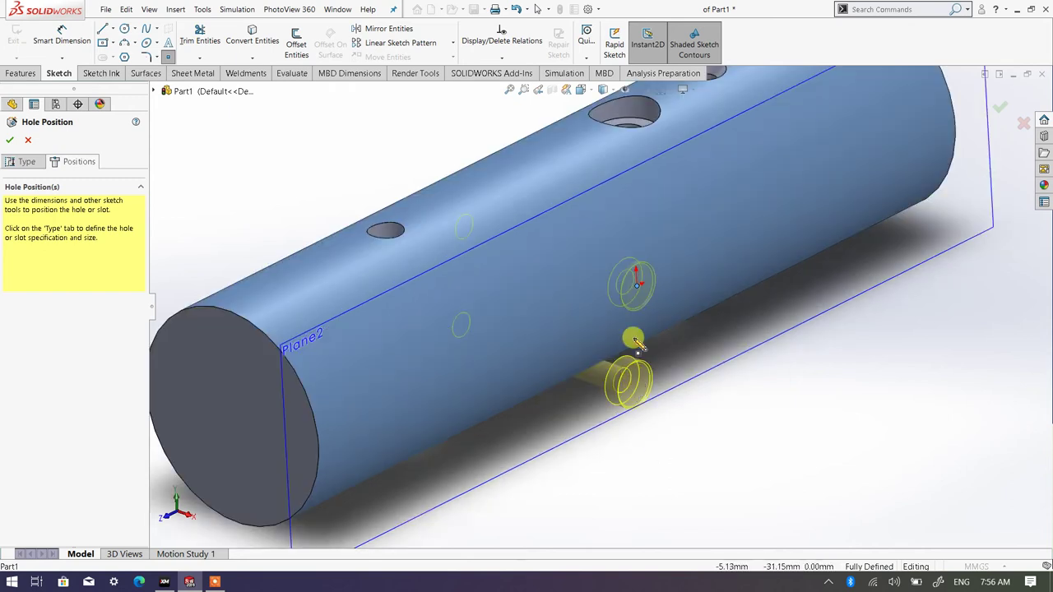
{"action": "left_click", "coordinate": [637, 287]}
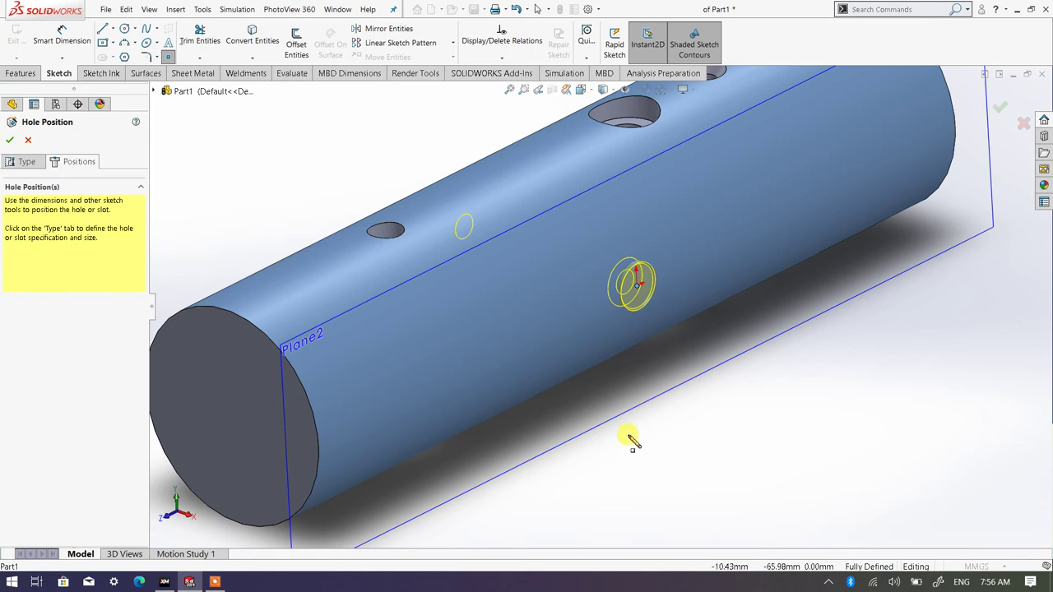
{"action": "scroll", "coordinate": [631, 442], "scroll_direction": "up", "scroll_amount": 1}
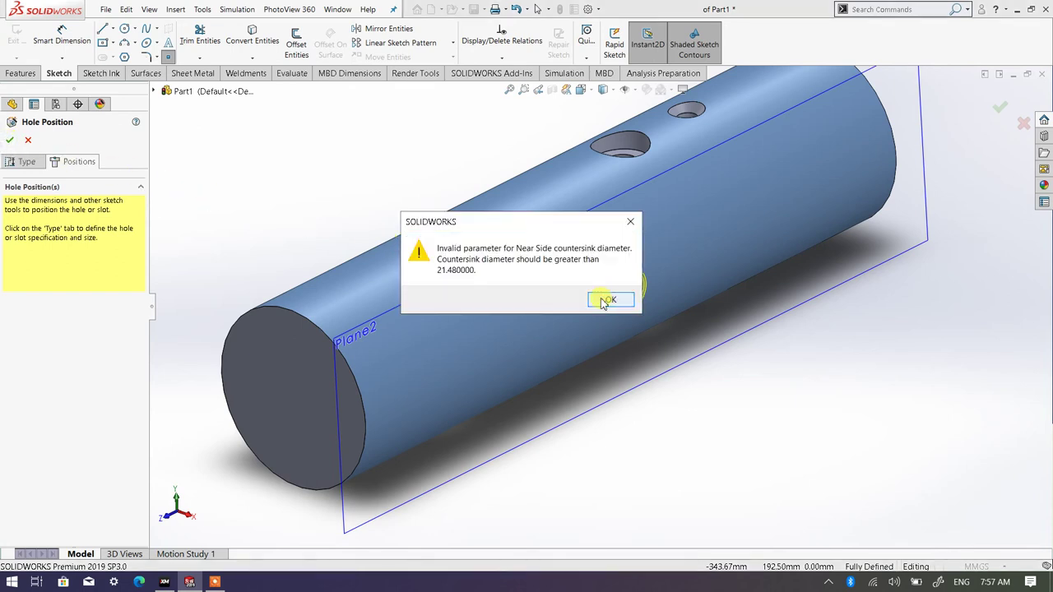
{"action": "left_click", "coordinate": [608, 300]}
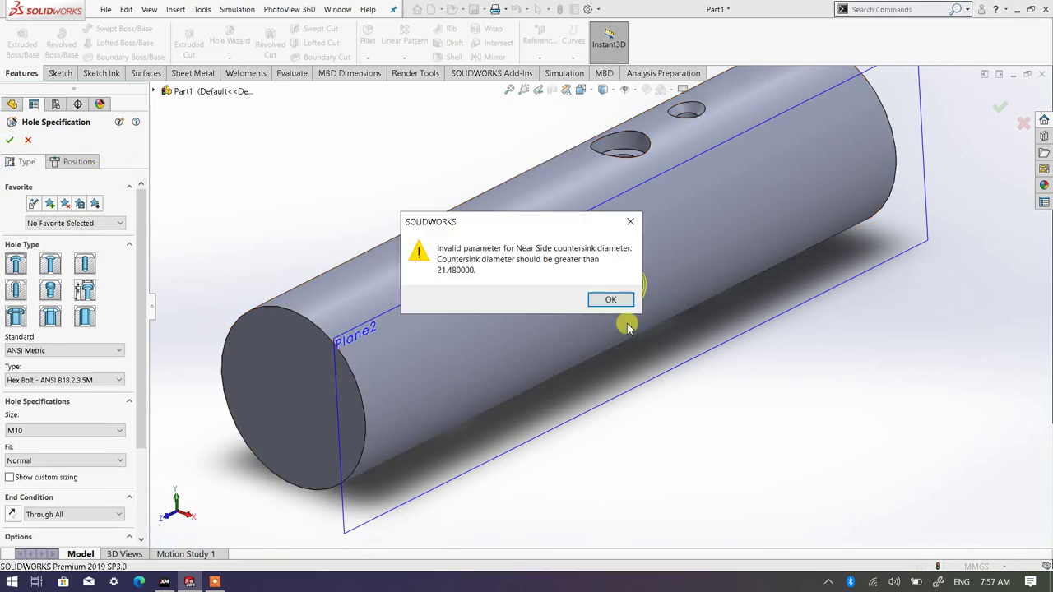
{"action": "left_click", "coordinate": [662, 302]}
{"action": "scroll", "coordinate": [650, 324], "scroll_direction": "down", "scroll_amount": 6}
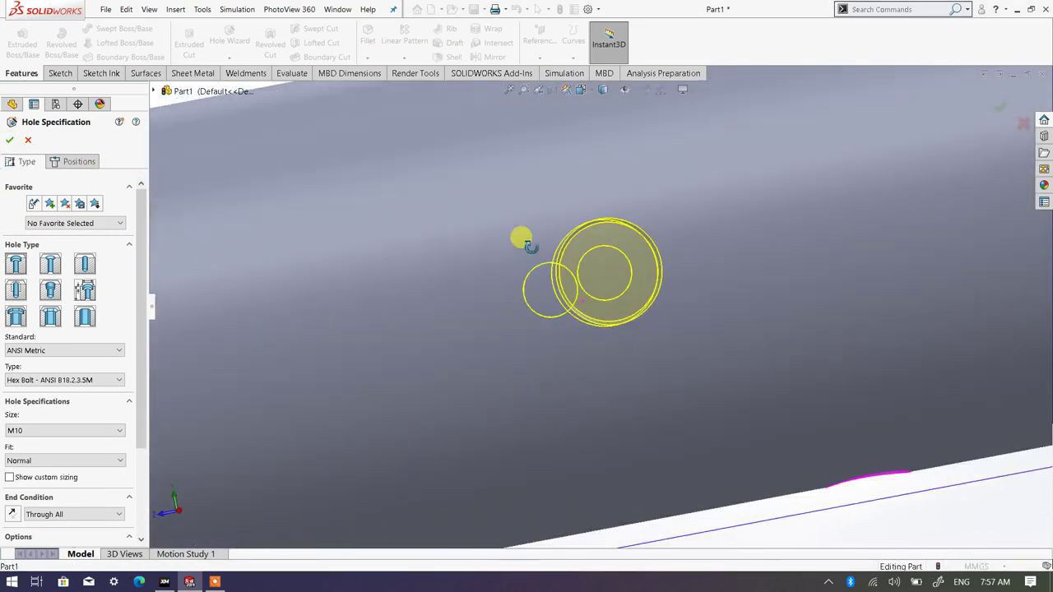
{"action": "scroll", "coordinate": [494, 241], "scroll_direction": "up", "scroll_amount": 4}
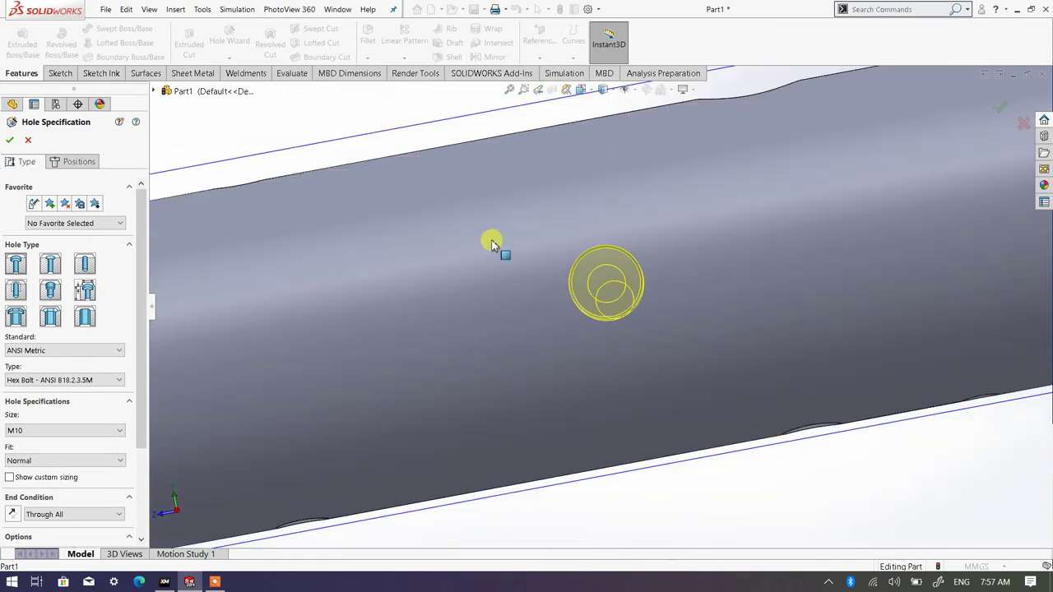
{"action": "scroll", "coordinate": [493, 240], "scroll_direction": "up", "scroll_amount": 2}
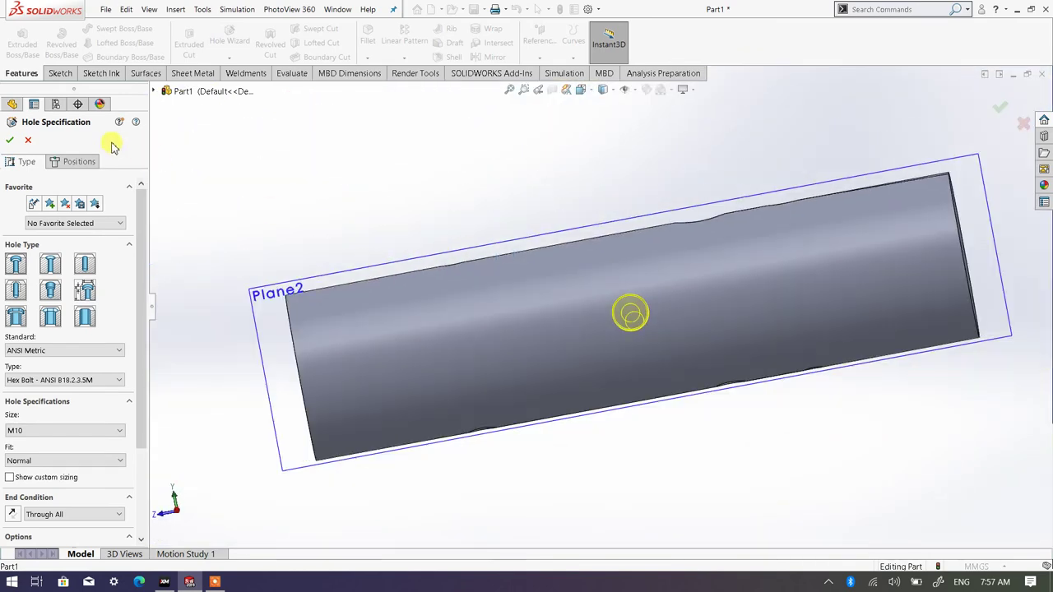
{"action": "left_click", "coordinate": [10, 142]}
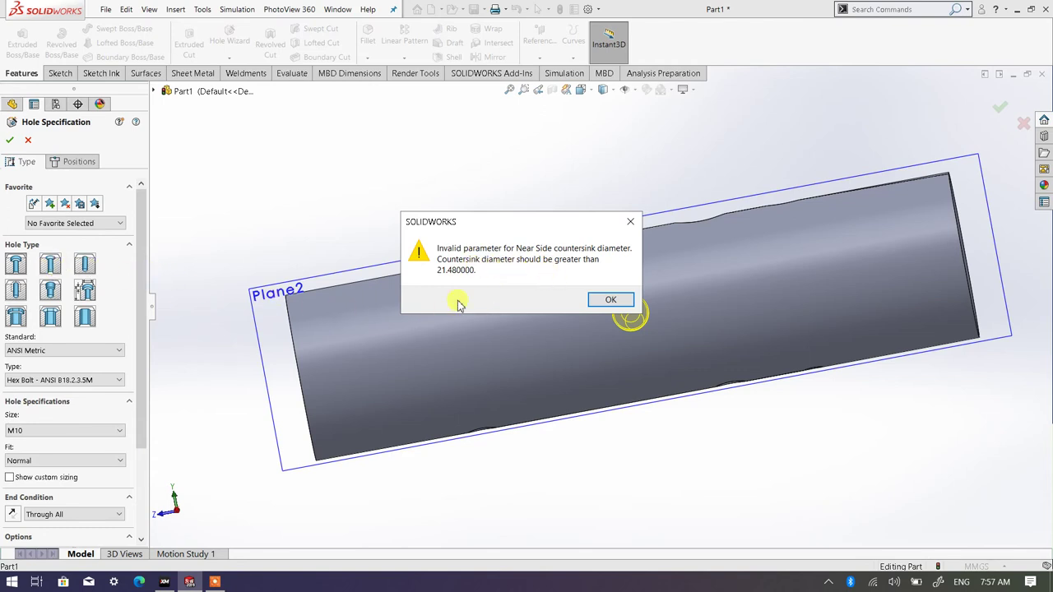
{"action": "left_click", "coordinate": [630, 221]}
{"action": "key", "text": "Escape"}
{"action": "key", "text": "ctrl+7"}
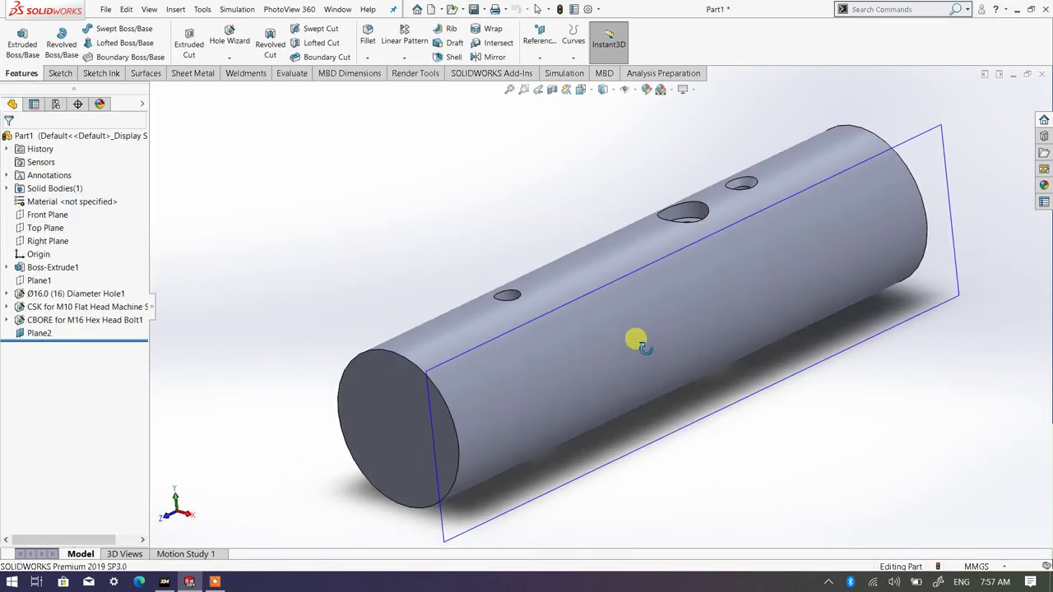
- Start a Hole Wizard M10 counterbore for an ANSI Metric hex bolt and place its centre at the origin on the side tangent plane
{"action": "left_click", "coordinate": [229, 39]}
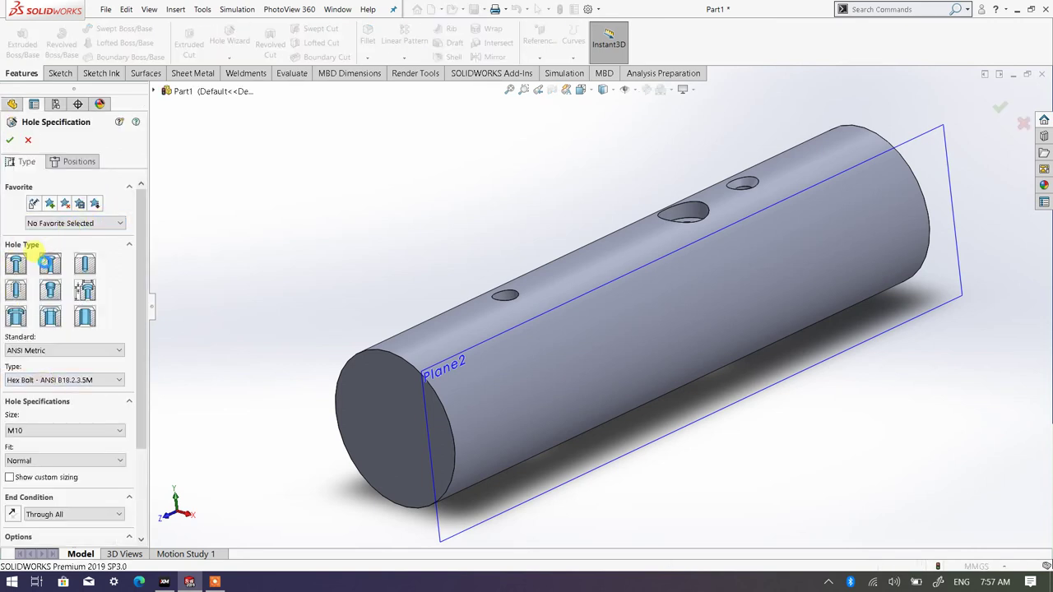
{"action": "left_click", "coordinate": [48, 262]}
{"action": "left_click", "coordinate": [18, 263]}
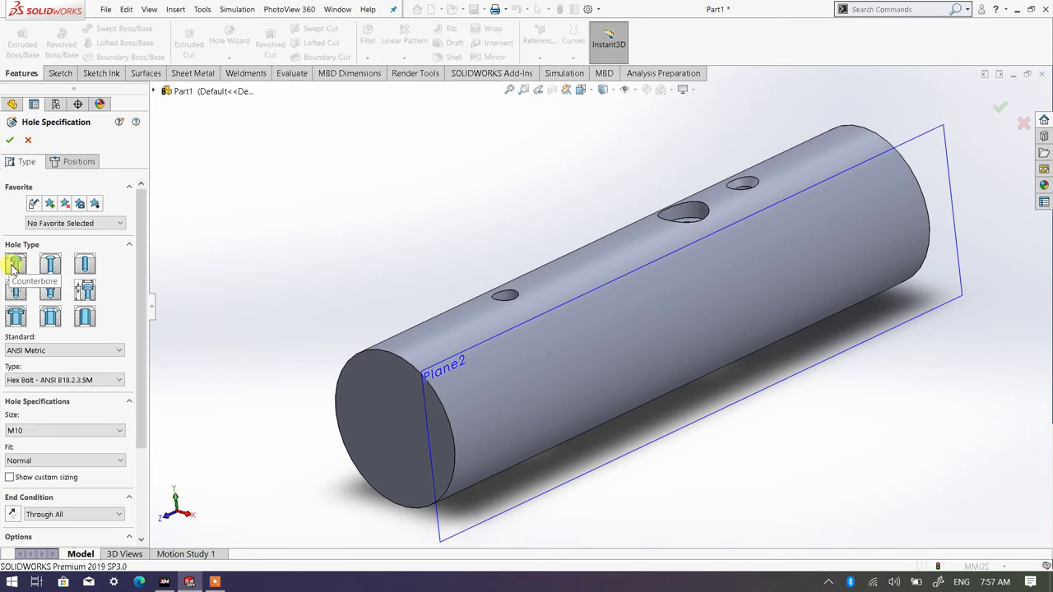
{"action": "left_click", "coordinate": [79, 161]}
{"action": "left_click", "coordinate": [946, 164]}
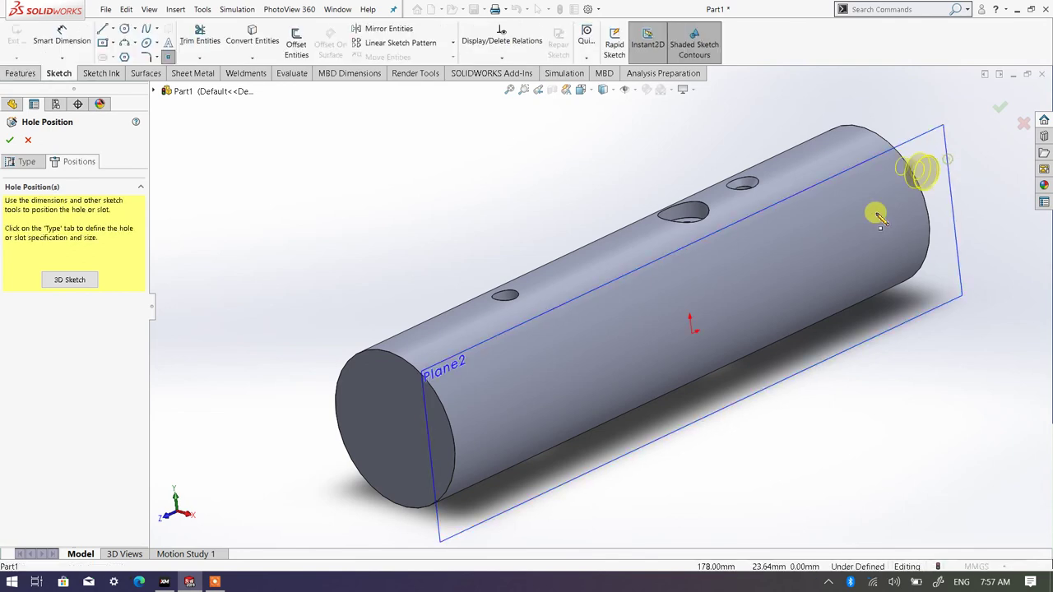
{"action": "left_click", "coordinate": [691, 331]}
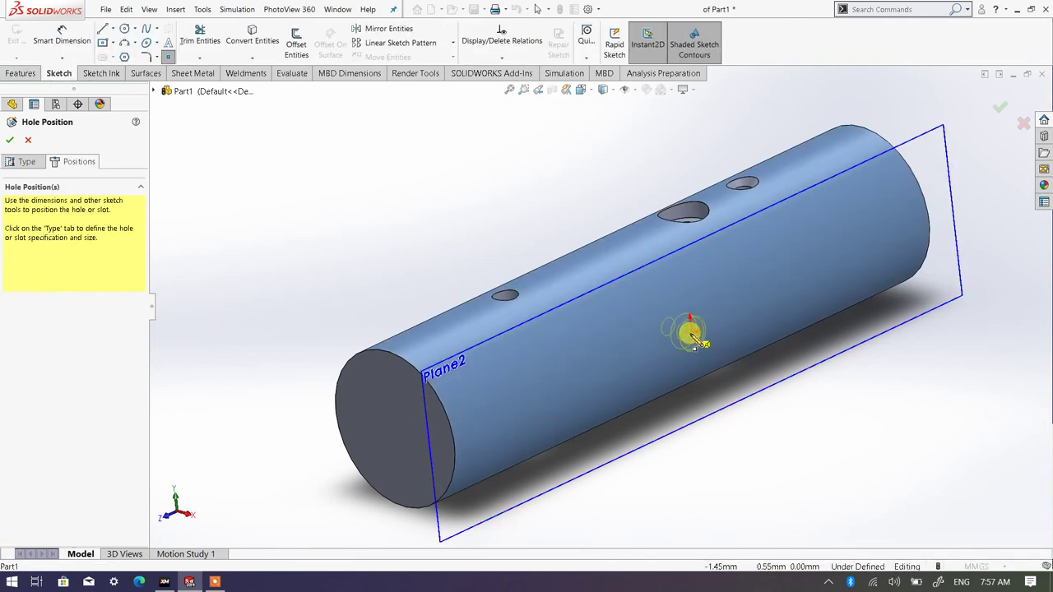
{"action": "left_click", "coordinate": [605, 311]}
{"action": "right_click", "coordinate": [371, 206]}
{"action": "left_click", "coordinate": [384, 211]}
- Try to finish the M10 counterbored hole and examine its preview where it enters the cylinder
{"action": "left_click", "coordinate": [10, 139]}
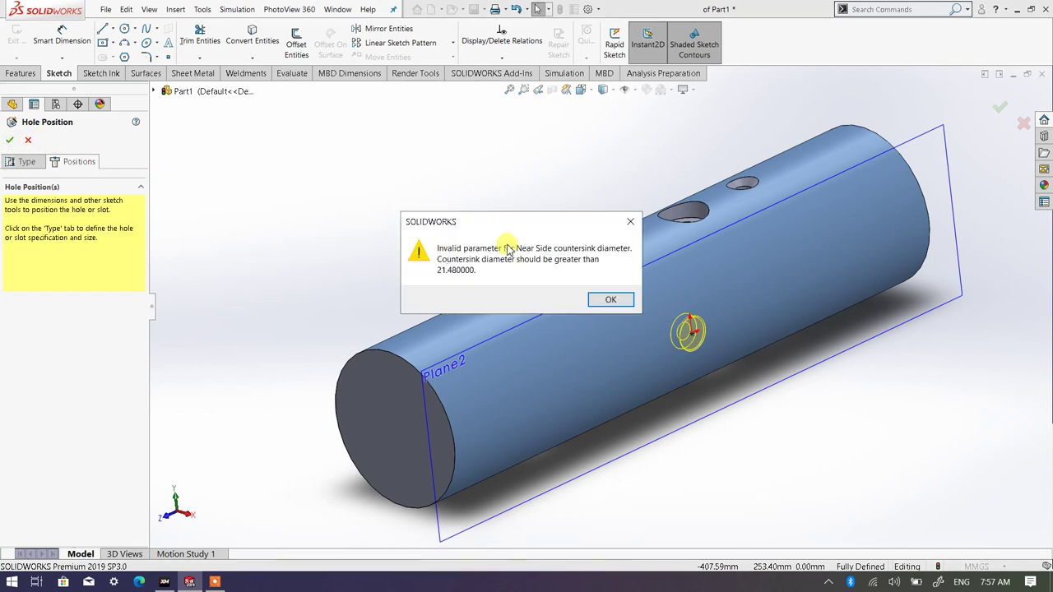
{"action": "left_click", "coordinate": [609, 301]}
{"action": "middle_click_drag", "start_coordinate": [768, 458], "coordinate": [700, 170]}
{"action": "middle_click_drag", "start_coordinate": [630, 264], "coordinate": [613, 239]}
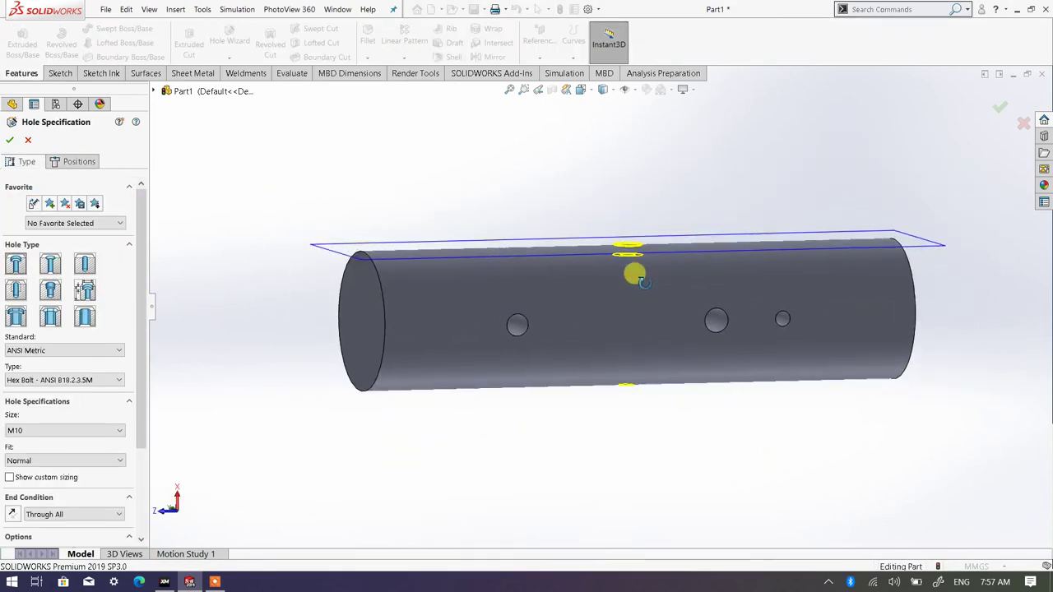
{"action": "scroll", "coordinate": [621, 271], "scroll_direction": "down", "scroll_amount": 3}
{"action": "scroll", "coordinate": [622, 272], "scroll_direction": "down", "scroll_amount": 3}
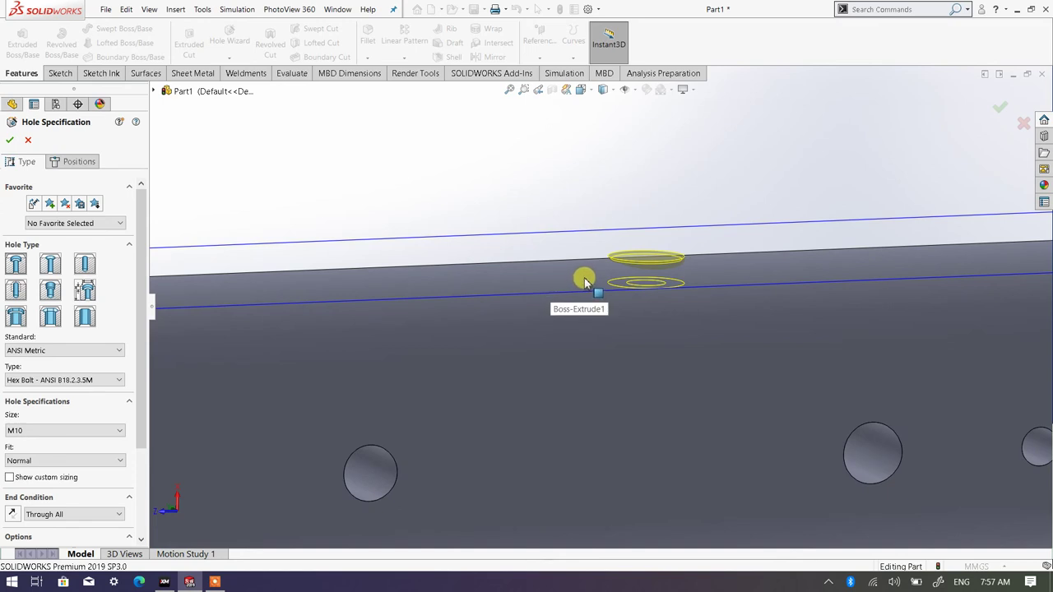
{"action": "scroll", "coordinate": [606, 282], "scroll_direction": "down", "scroll_amount": 1}
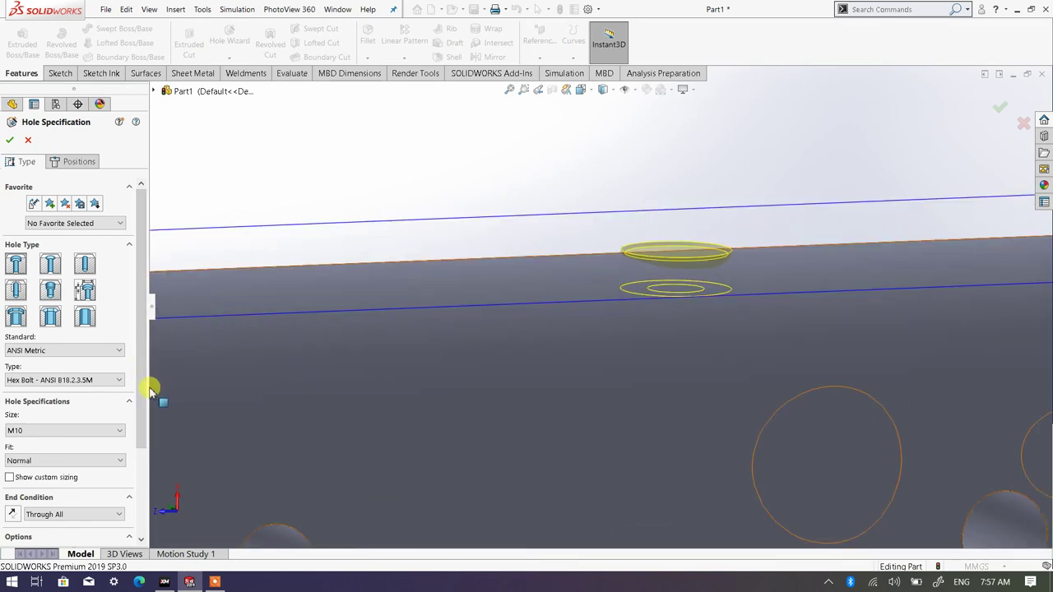
- Set the M10 hole's near side countersink diameter to 22 mm and finish the counterbored hole feature
{"action": "scroll", "coordinate": [92, 410], "scroll_direction": "down", "scroll_amount": 3}
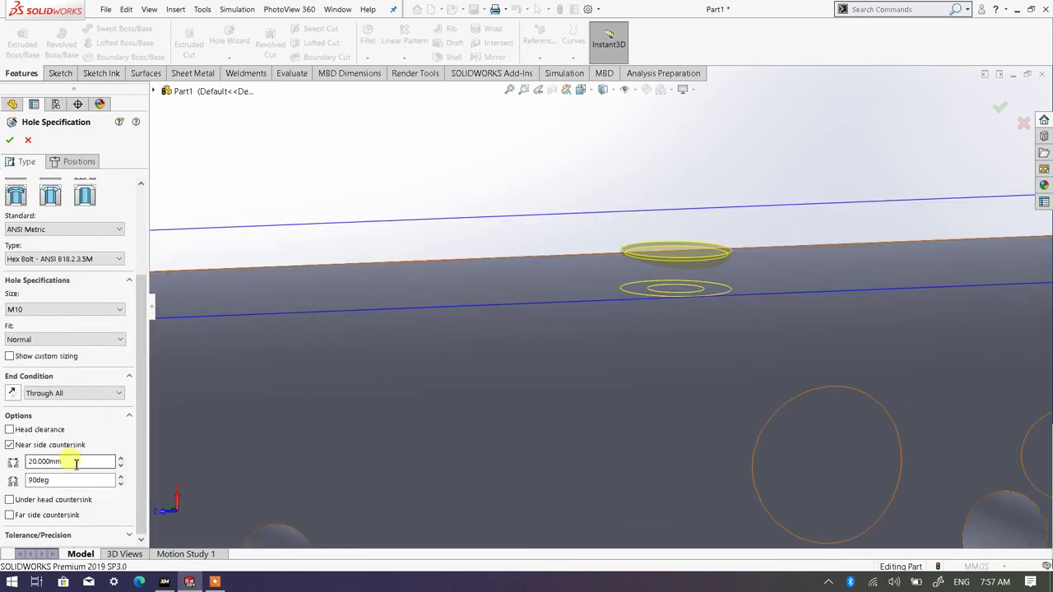
{"action": "left_click_drag", "start_coordinate": [80, 463], "coordinate": [8, 451]}
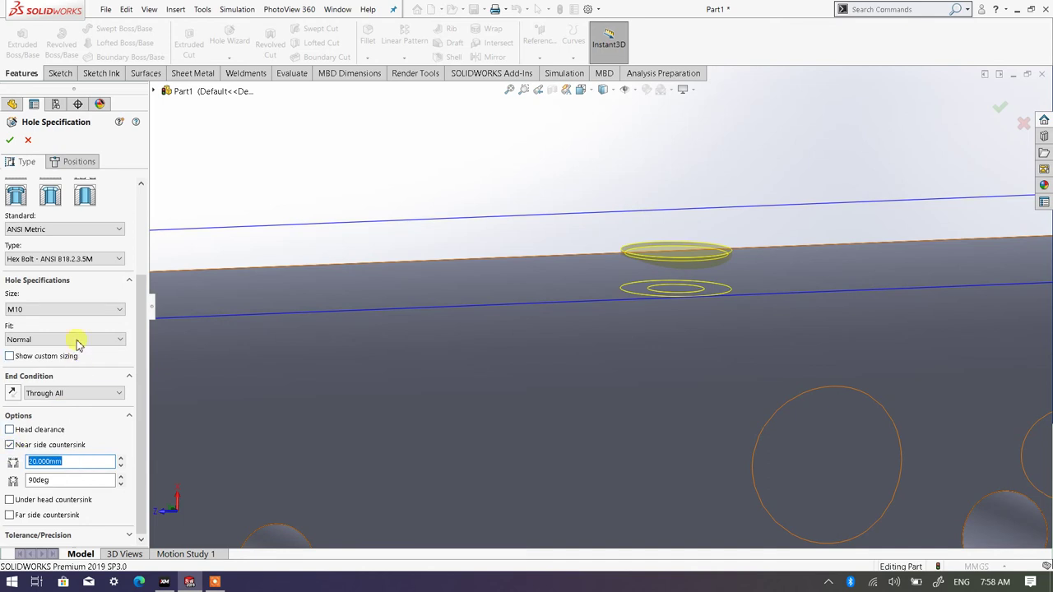
{"action": "left_click", "coordinate": [11, 141]}
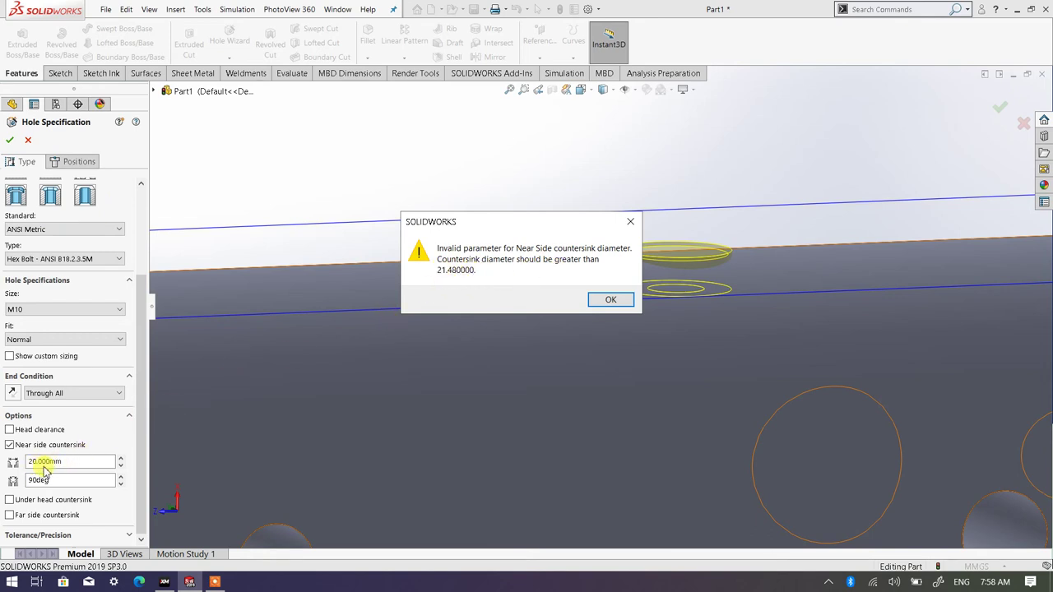
{"action": "left_click", "coordinate": [82, 468]}
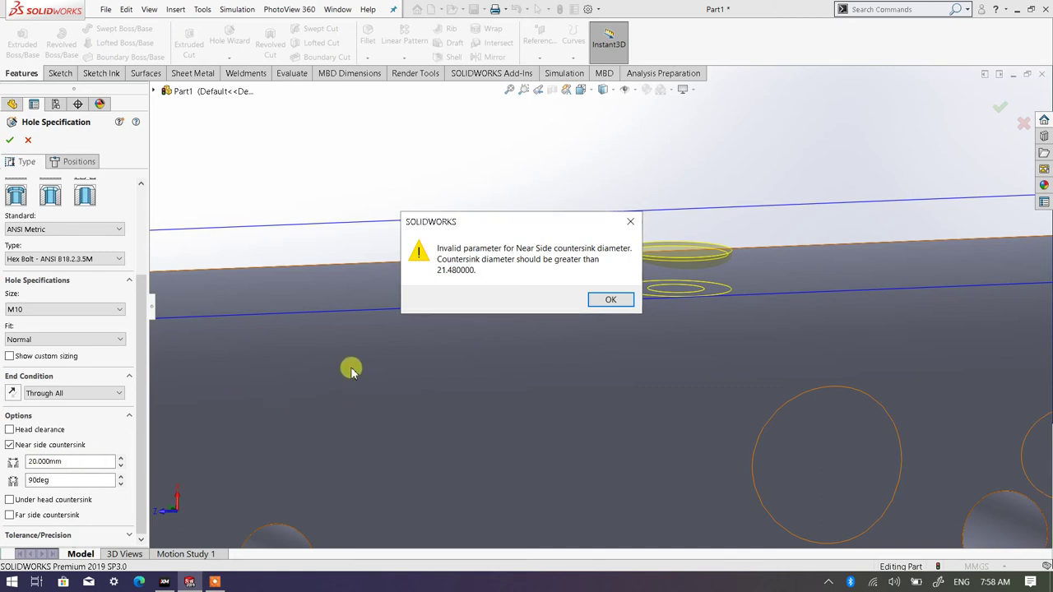
{"action": "left_click", "coordinate": [611, 299]}
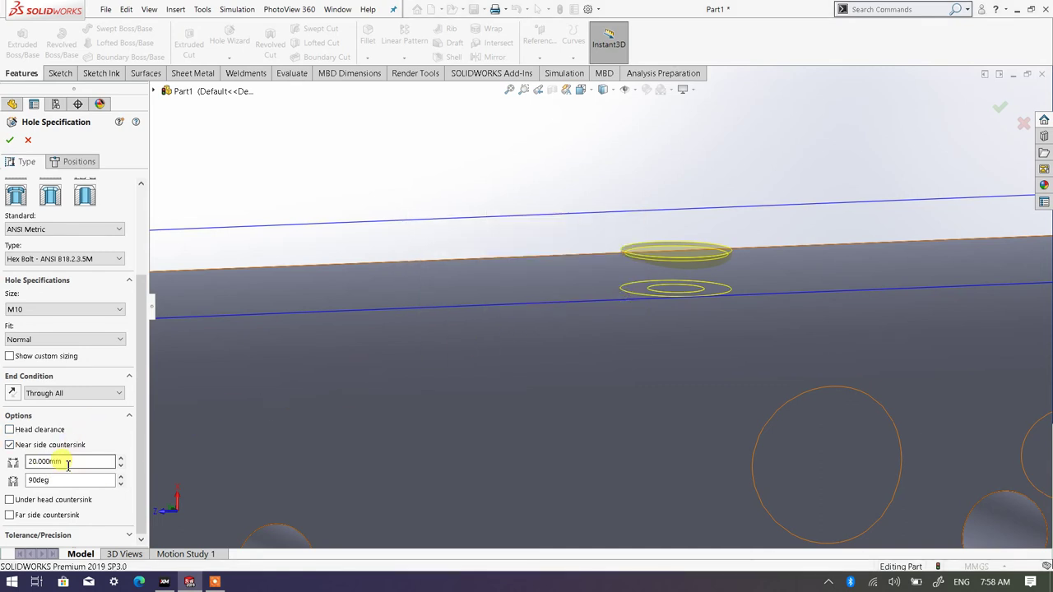
{"action": "type", "text": "22"}
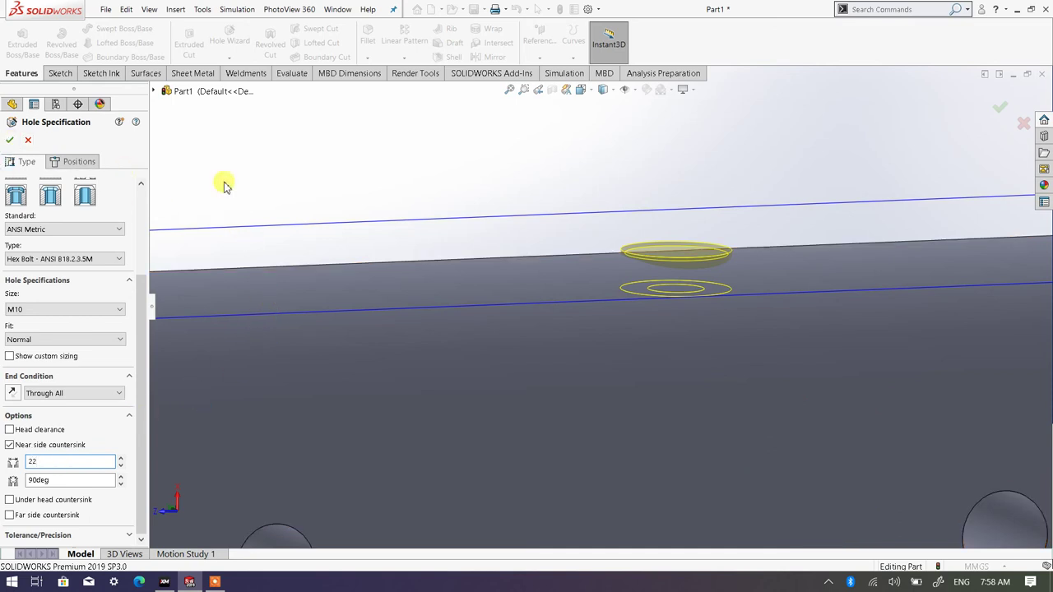
{"action": "key", "text": "Return"}
{"action": "left_click", "coordinate": [10, 141]}
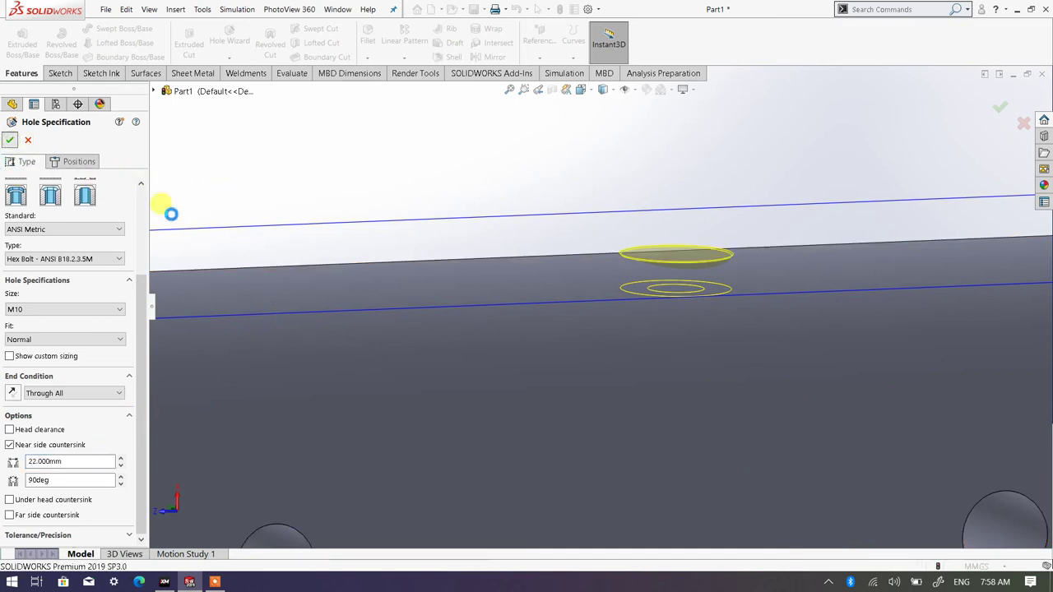
- Reopen the M10 counterbored hole's definition, review its hole type, size and countersink options, and close it
{"action": "scroll", "coordinate": [496, 301], "scroll_direction": "up", "scroll_amount": 8}
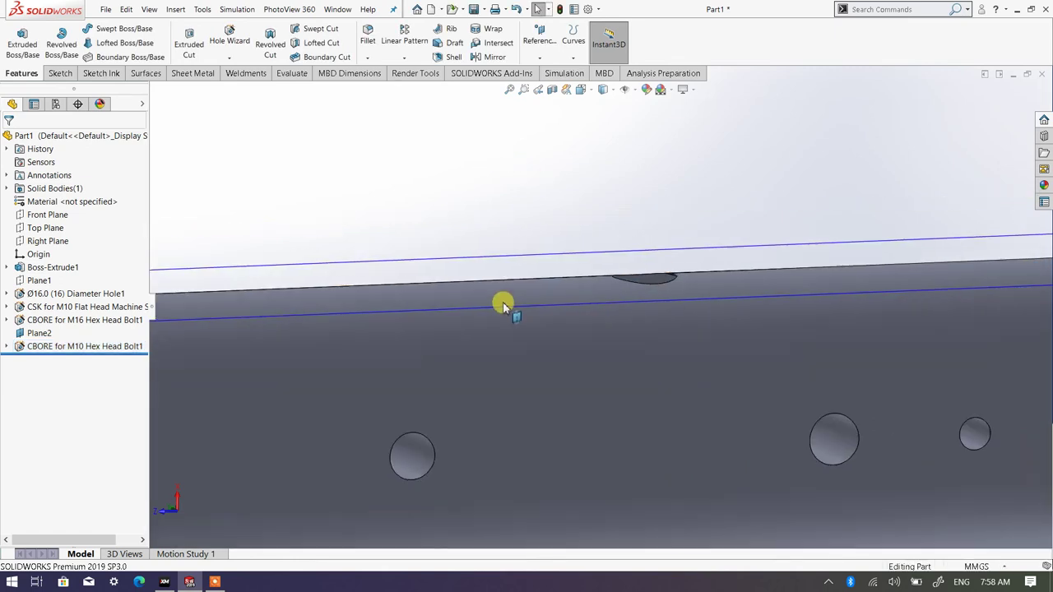
{"action": "middle_click_drag", "start_coordinate": [526, 322], "coordinate": [523, 436]}
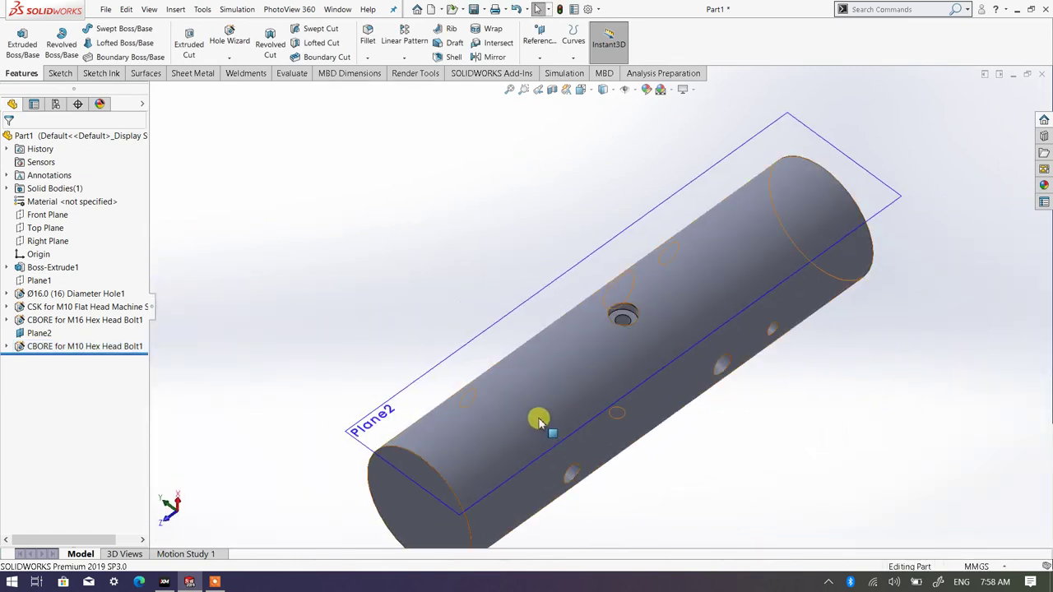
{"action": "middle_click_drag", "start_coordinate": [503, 401], "coordinate": [487, 346]}
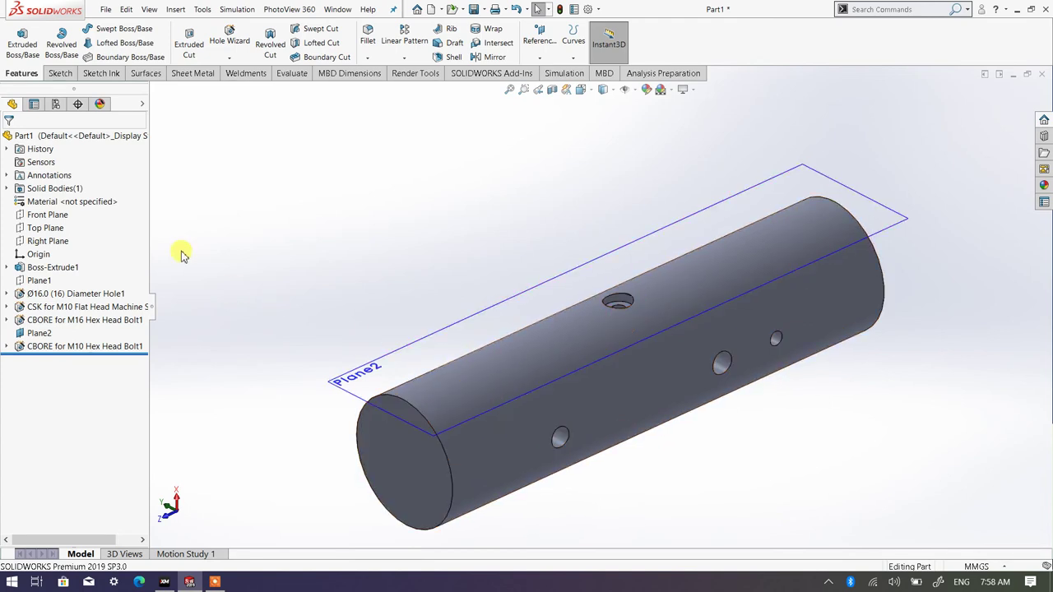
{"action": "right_click", "coordinate": [62, 349]}
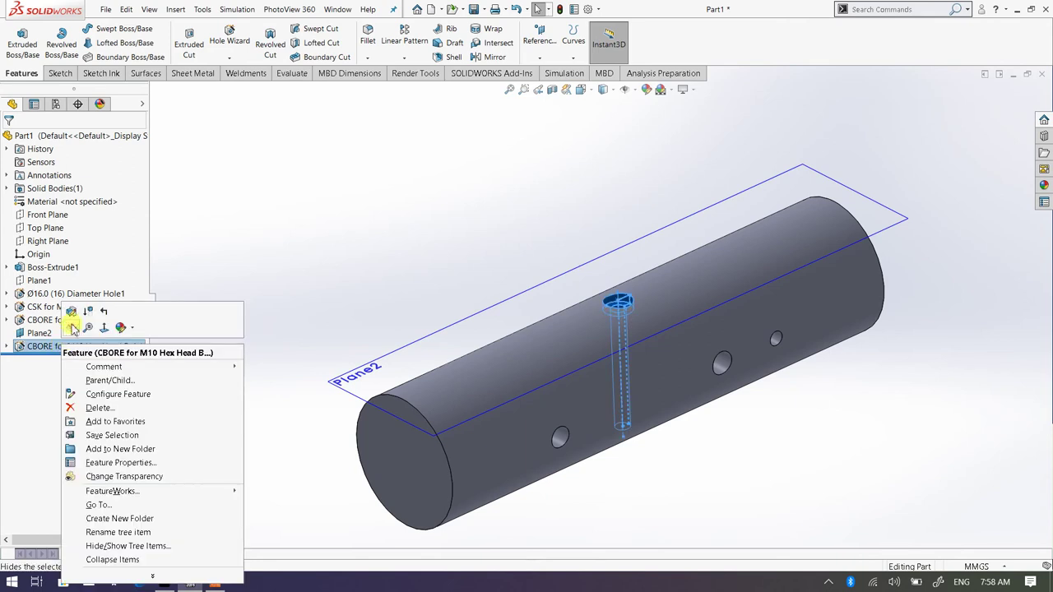
{"action": "left_click", "coordinate": [70, 316]}
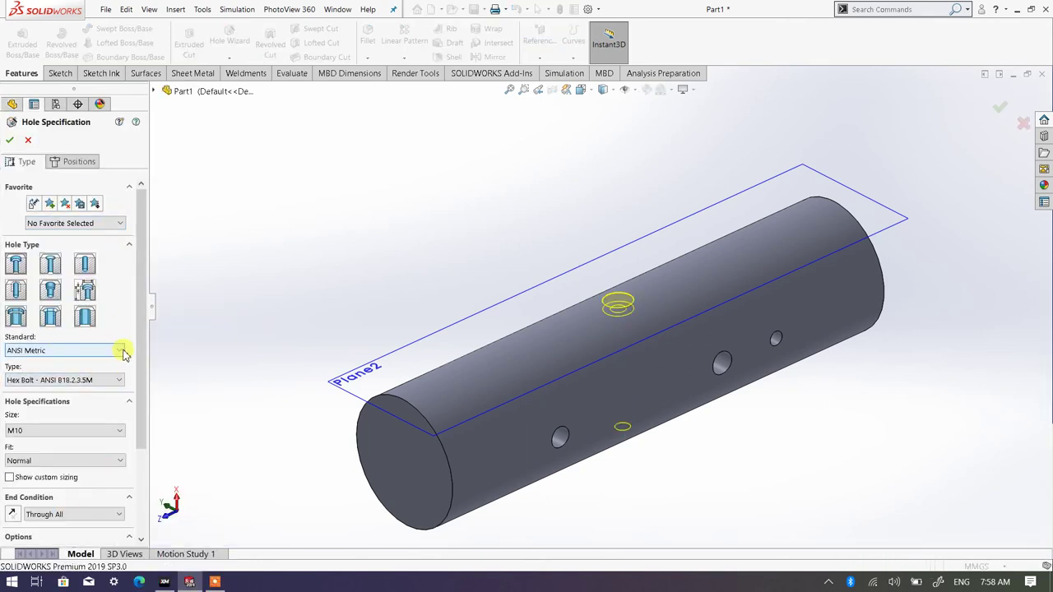
{"action": "left_click_drag", "start_coordinate": [136, 350], "coordinate": [140, 447]}
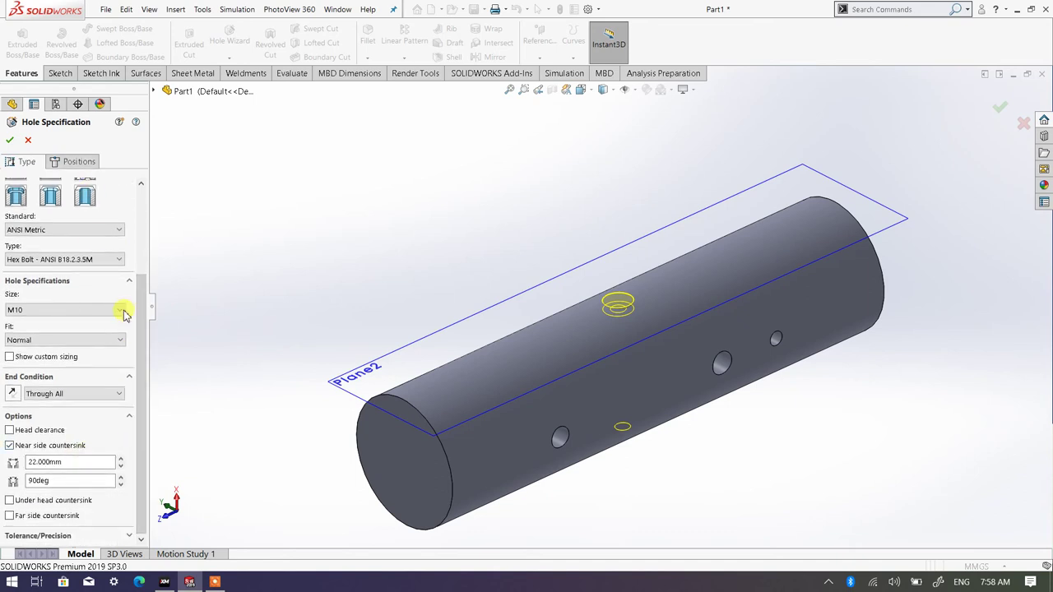
{"action": "left_click_drag", "start_coordinate": [139, 324], "coordinate": [140, 235]}
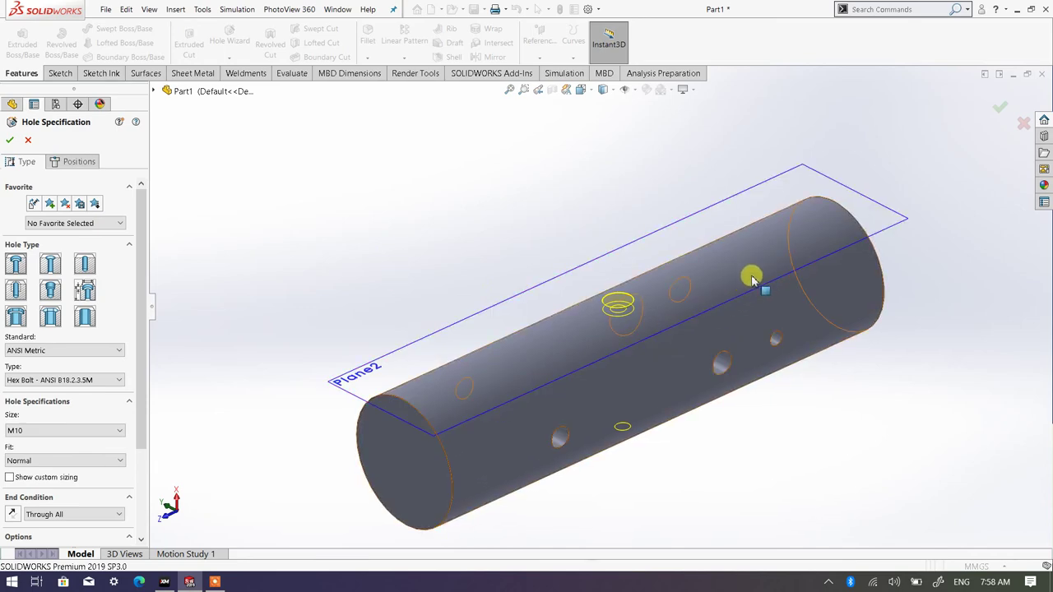
{"action": "middle_click_drag", "start_coordinate": [651, 430], "coordinate": [560, 411]}
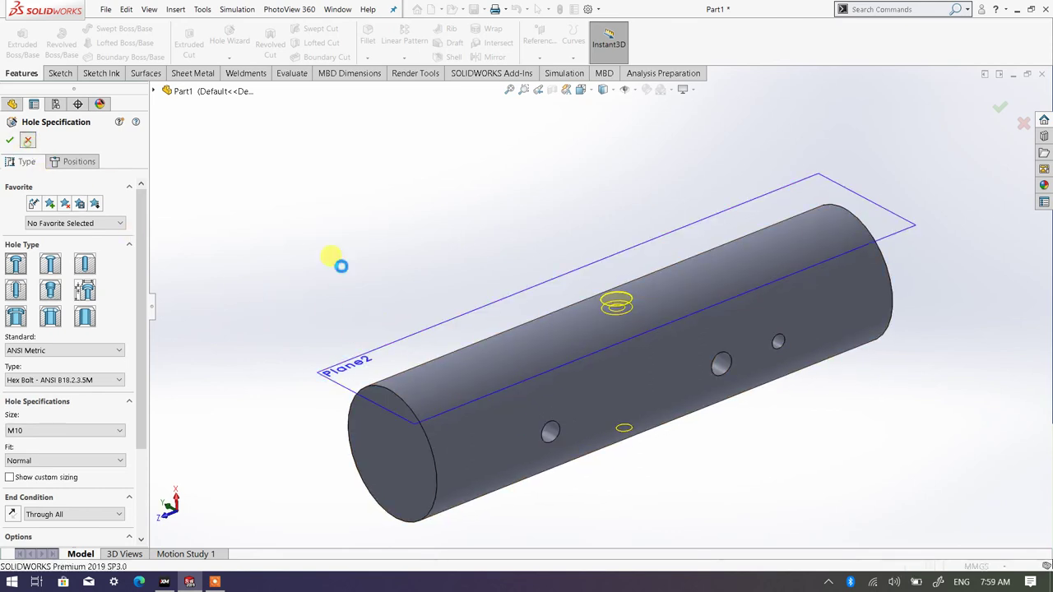
{"action": "key", "text": "Return"}
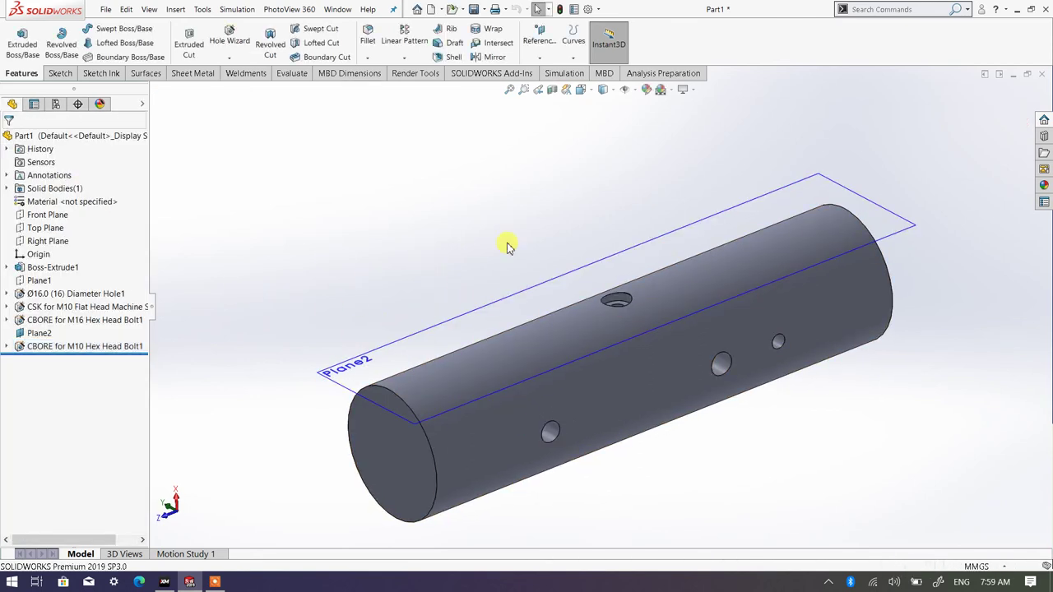
- Hide the side tangent reference plane, Plane2
{"action": "right_click", "coordinate": [488, 309]}
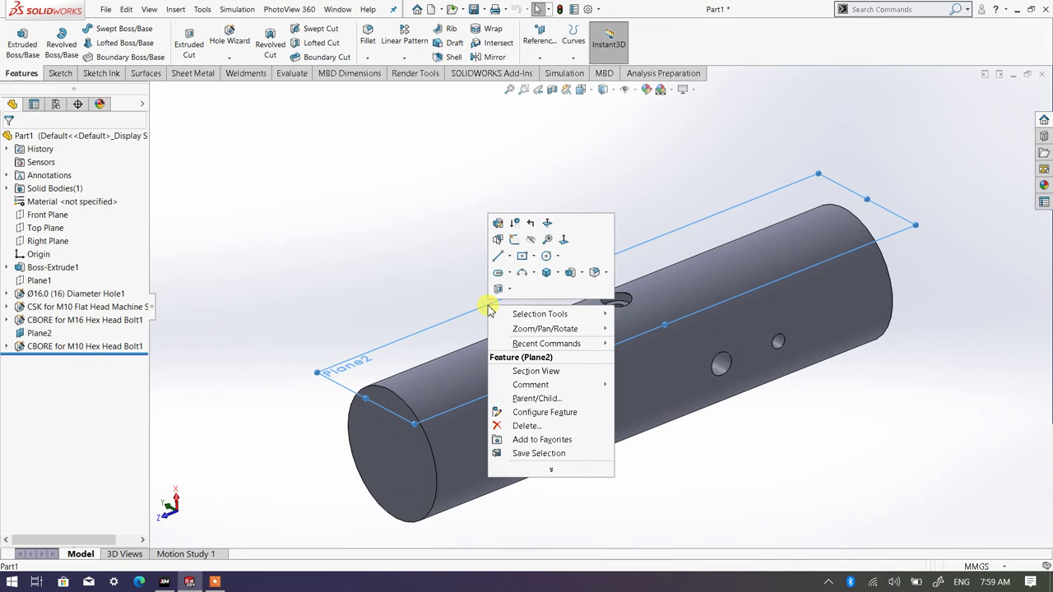
{"action": "left_click", "coordinate": [533, 242]}
- Examine the top and side holes in the finished cylinder from several angles
{"action": "middle_click_drag", "start_coordinate": [482, 235], "coordinate": [602, 376]}
{"action": "left_click", "coordinate": [553, 370]}
{"action": "left_click", "coordinate": [517, 228]}
{"action": "middle_click_drag", "start_coordinate": [517, 227], "coordinate": [774, 363]}
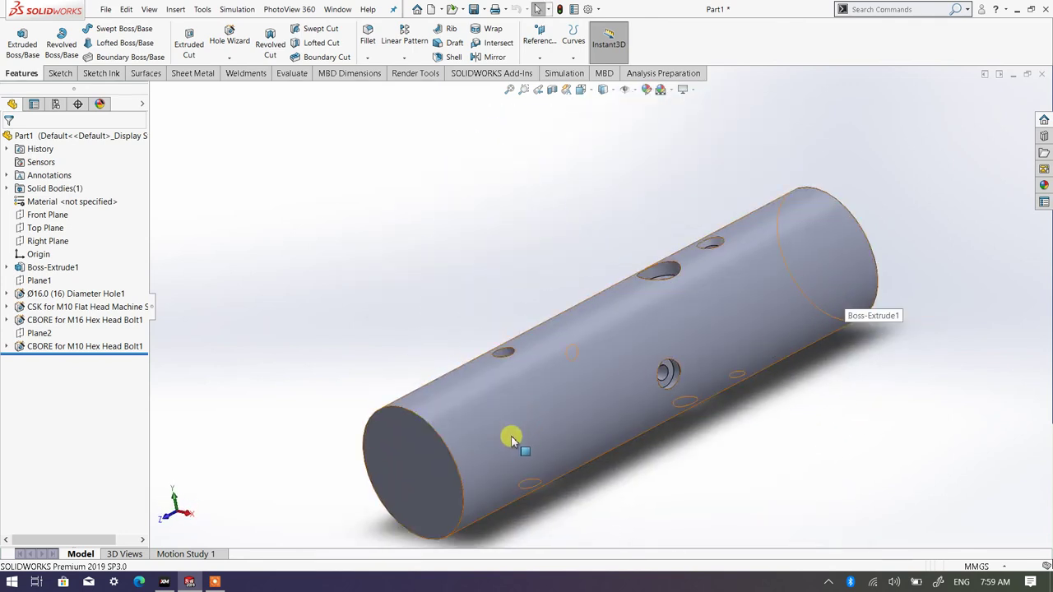
{"action": "scroll", "coordinate": [622, 346], "scroll_direction": "up", "scroll_amount": 2}
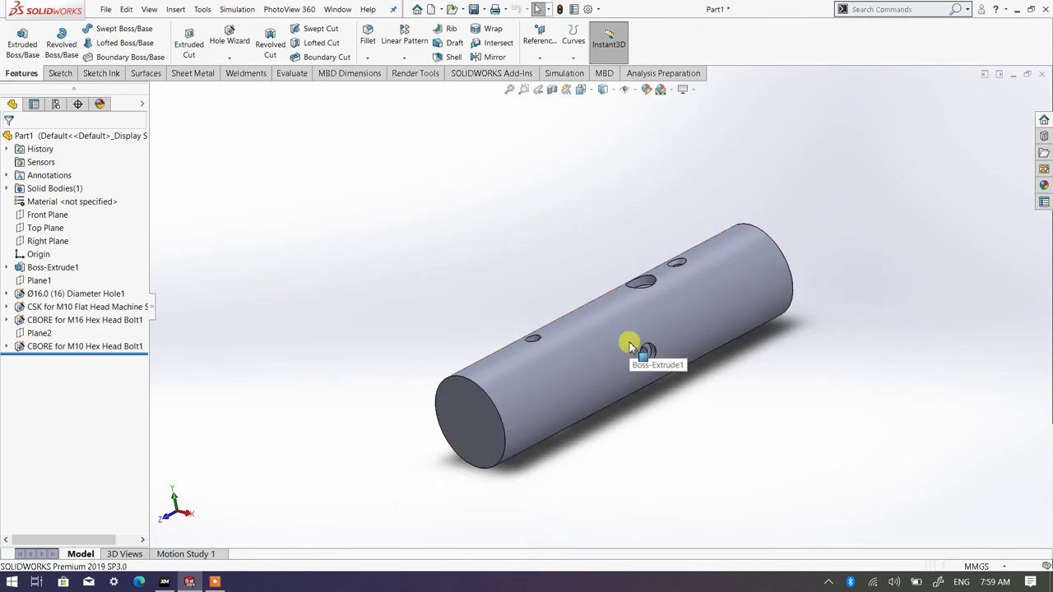
{"action": "scroll", "coordinate": [625, 357], "scroll_direction": "down", "scroll_amount": 1}
{"action": "scroll", "coordinate": [491, 338], "scroll_direction": "down", "scroll_amount": 1}
{"action": "middle_click_drag", "start_coordinate": [516, 330], "coordinate": [548, 380]}
{"action": "middle_click_drag", "start_coordinate": [625, 437], "coordinate": [584, 334]}
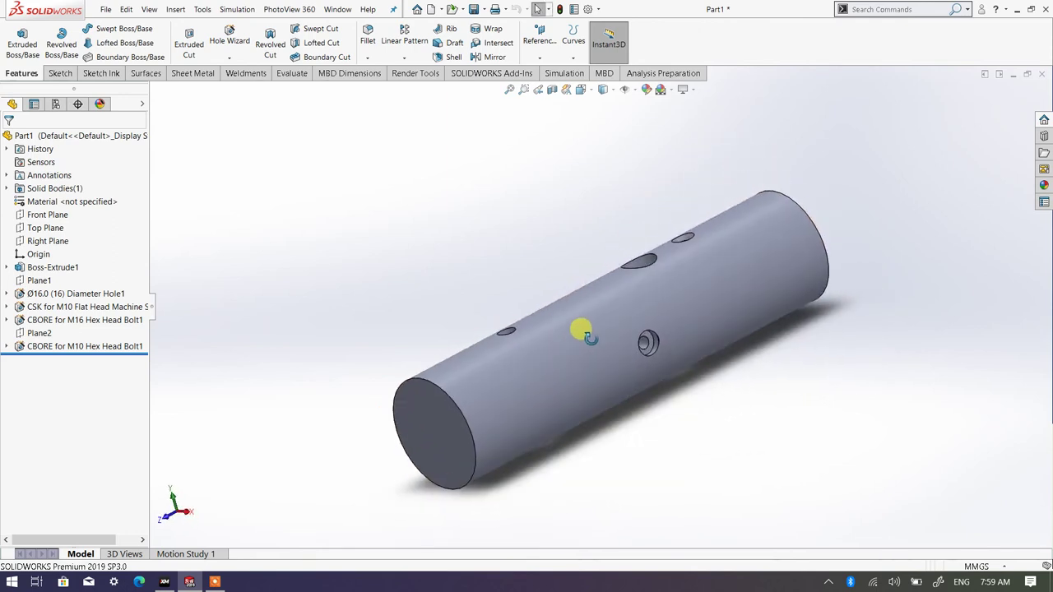
- Show the side tangent reference plane, Plane2
{"action": "middle_click_drag", "start_coordinate": [717, 308], "coordinate": [751, 300]}
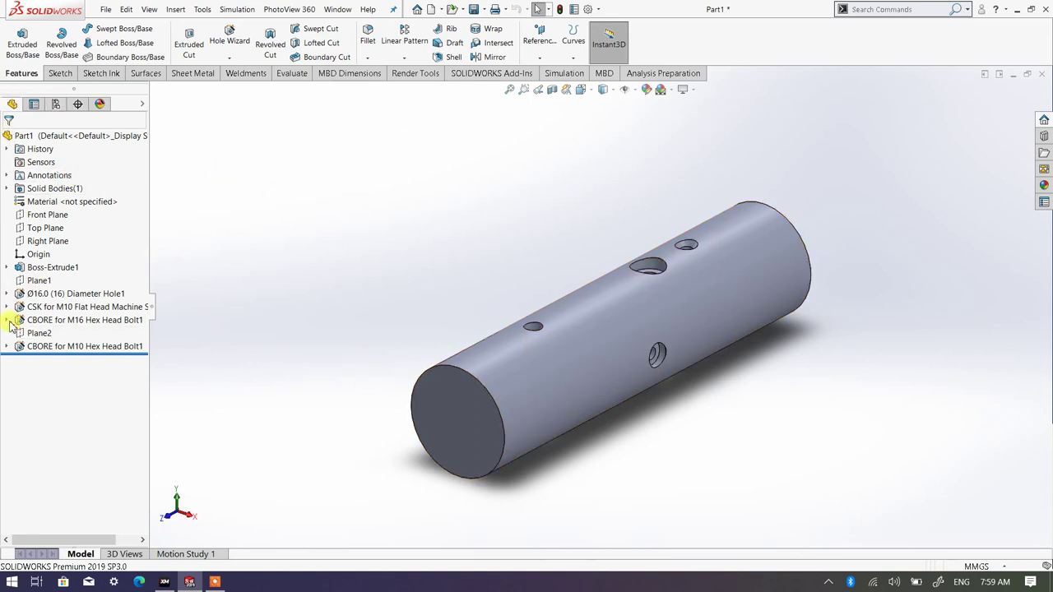
{"action": "right_click", "coordinate": [51, 333]}
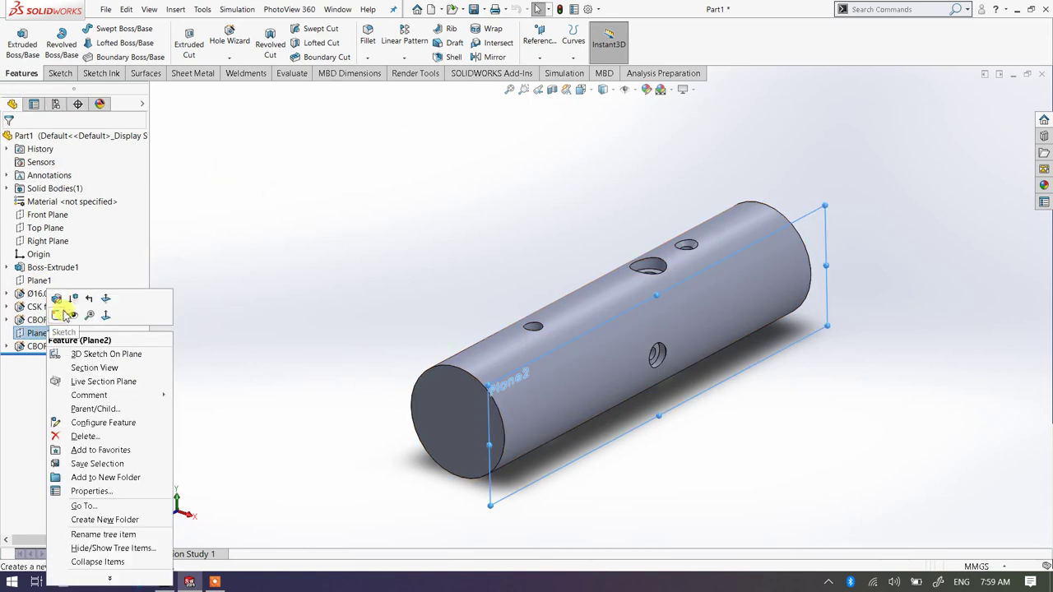
{"action": "left_click", "coordinate": [72, 318]}
{"action": "left_click", "coordinate": [624, 462]}
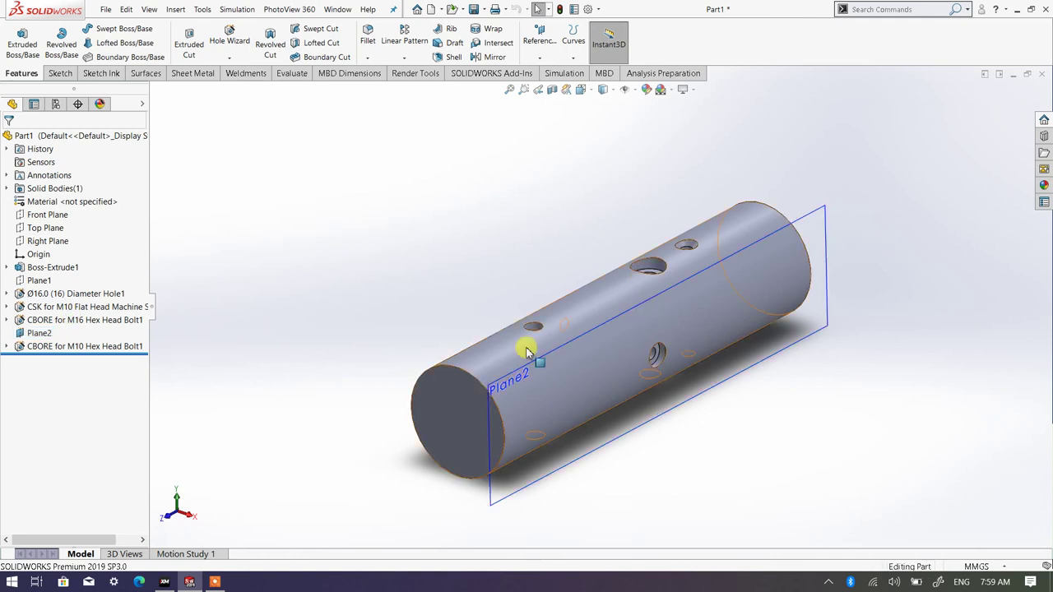
- Start a Hole Wizard straight tap as an ANSI Metric Tapped hole in size M18x1.5
{"action": "left_click", "coordinate": [229, 41]}
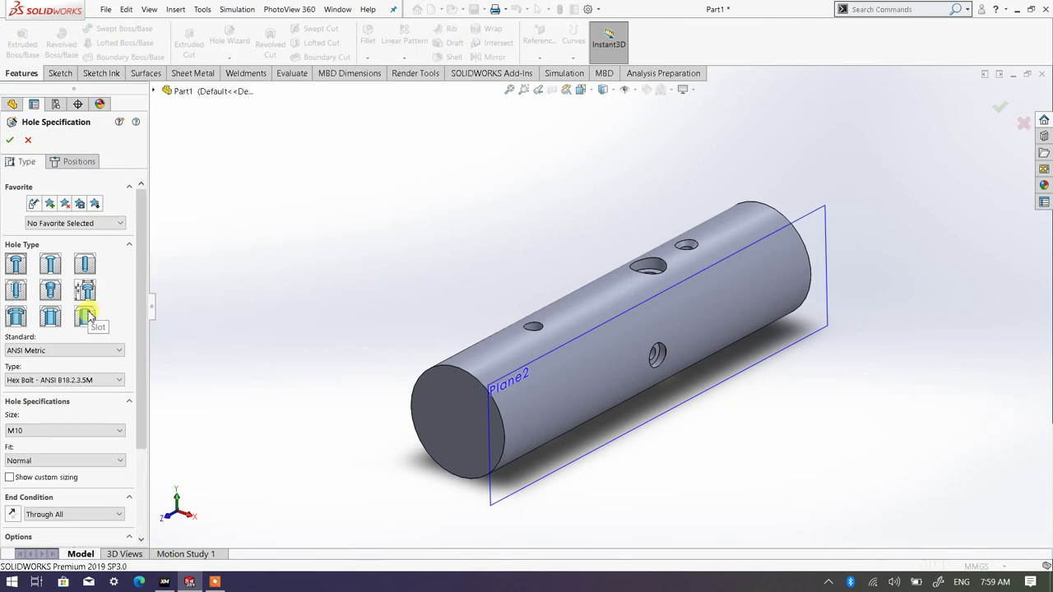
{"action": "left_click", "coordinate": [87, 264]}
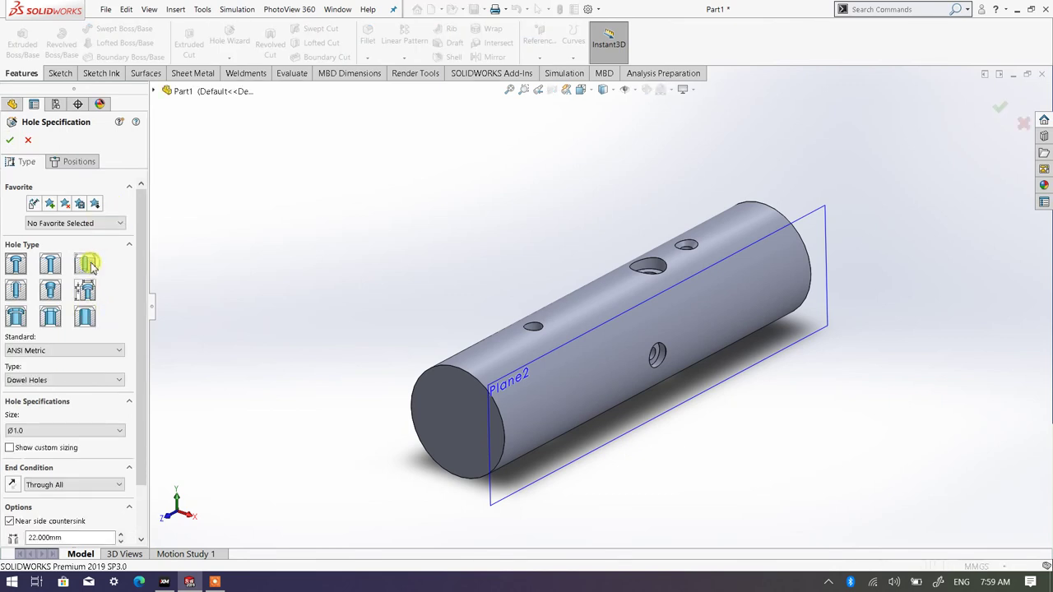
{"action": "left_click", "coordinate": [20, 289]}
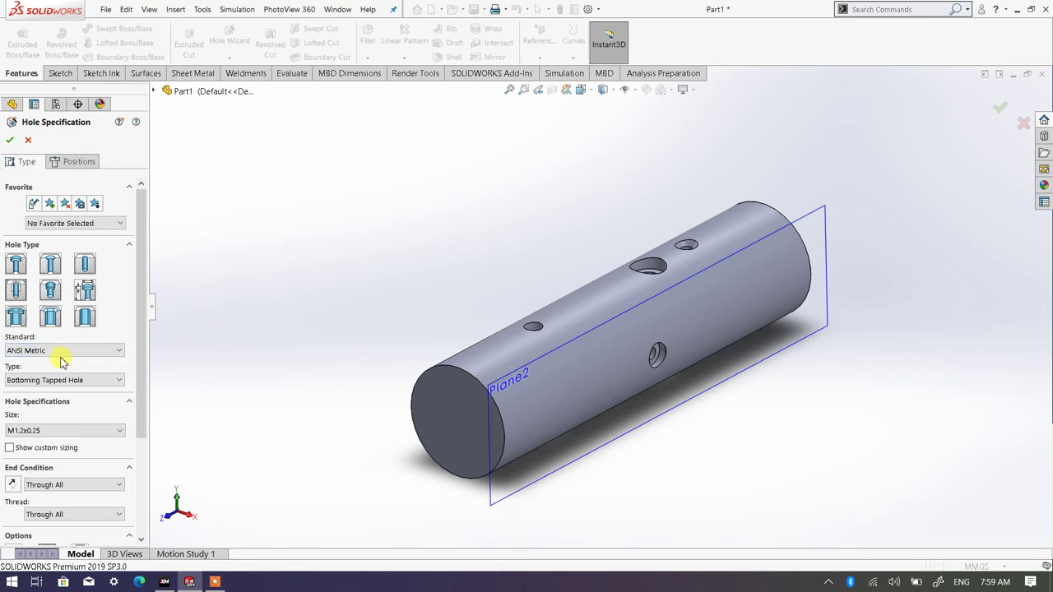
{"action": "left_click", "coordinate": [120, 382]}
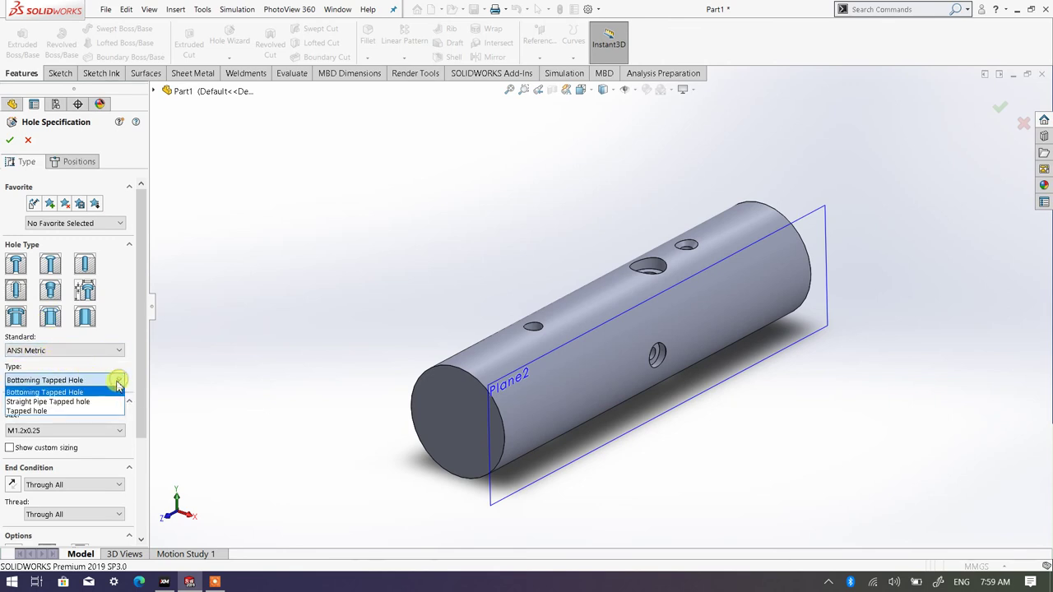
{"action": "left_click", "coordinate": [74, 411]}
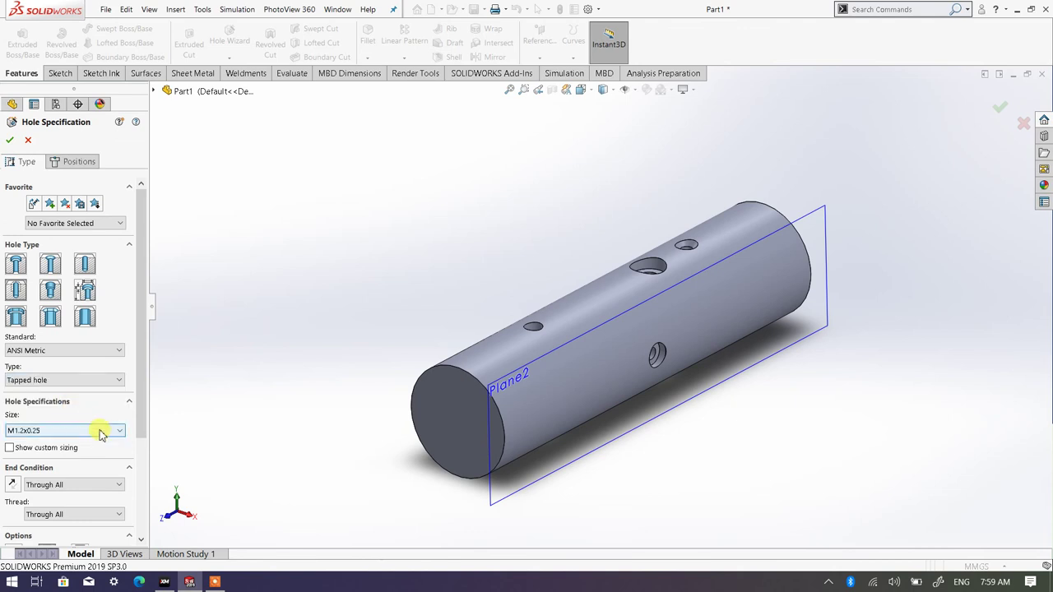
{"action": "left_click", "coordinate": [118, 430]}
{"action": "scroll", "coordinate": [66, 511], "scroll_direction": "down", "scroll_amount": 2}
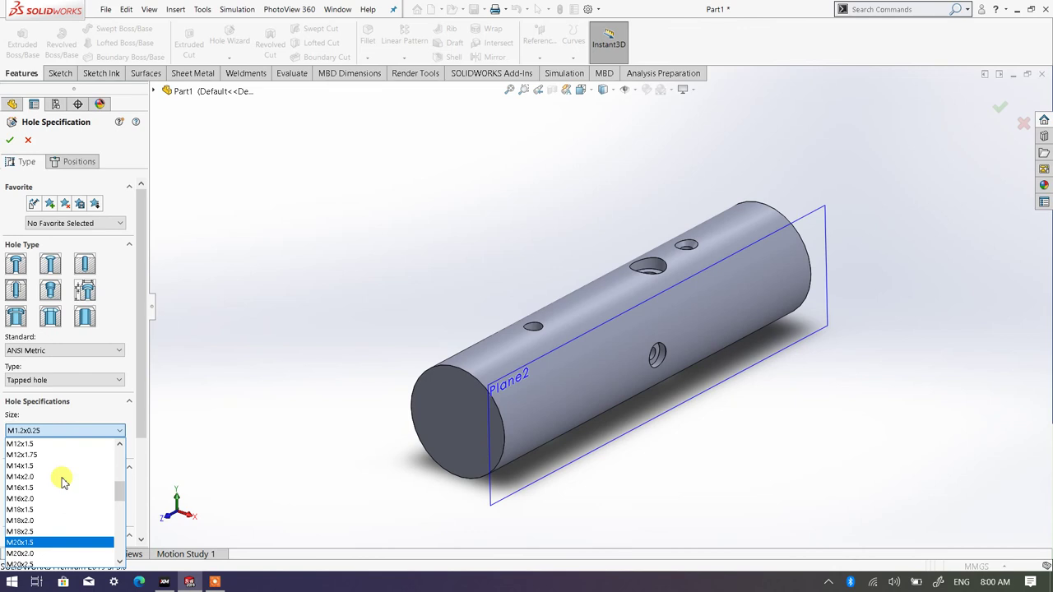
{"action": "scroll", "coordinate": [64, 482], "scroll_direction": "down", "scroll_amount": 1}
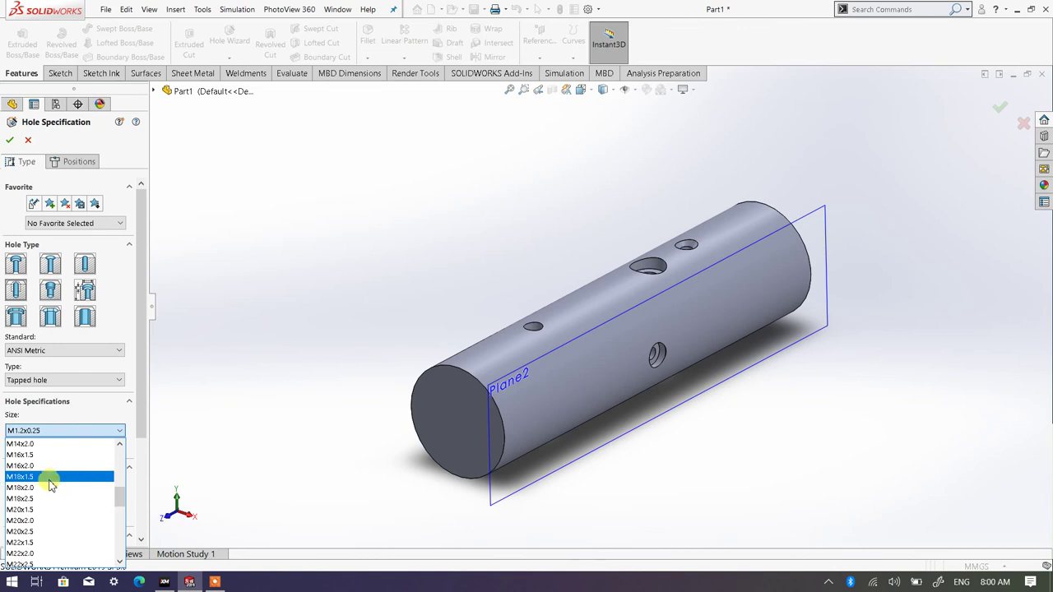
{"action": "left_click", "coordinate": [35, 479]}
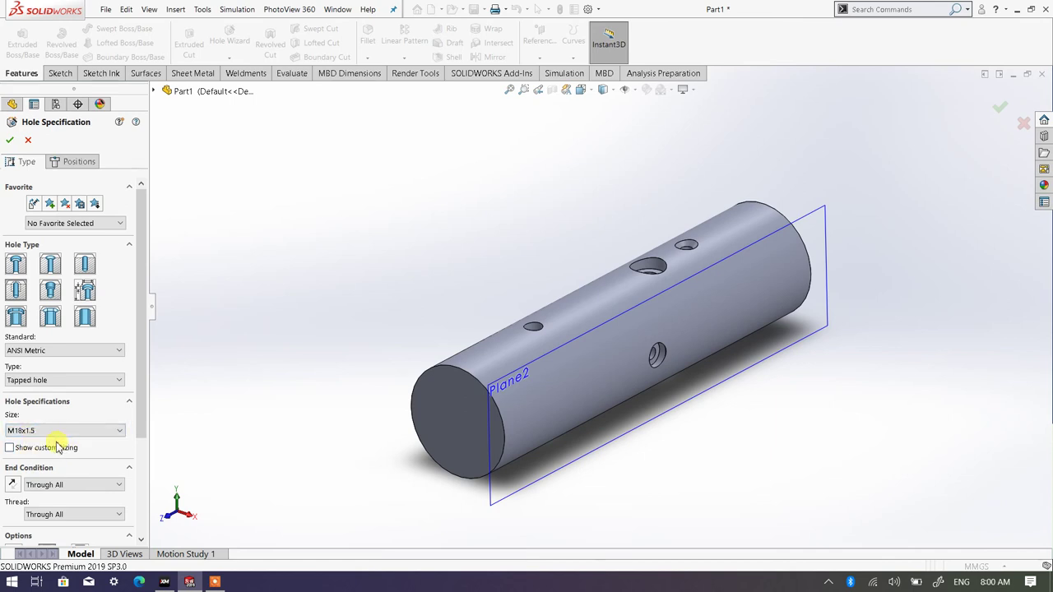
- Set the tapped hole's end condition to Blind with a depth of 60 mm
{"action": "left_click", "coordinate": [98, 486]}
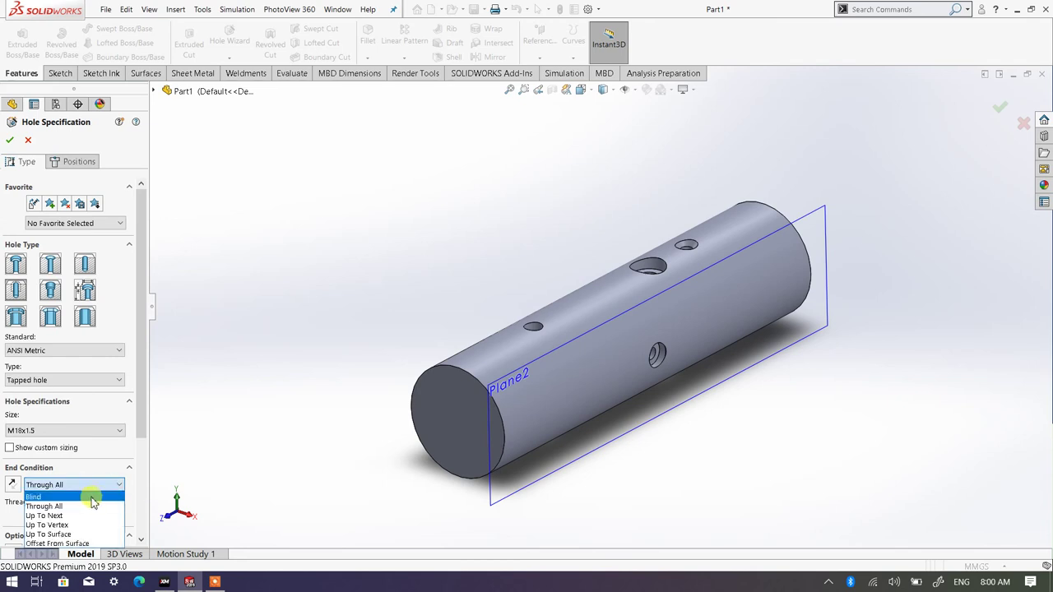
{"action": "left_click", "coordinate": [93, 498]}
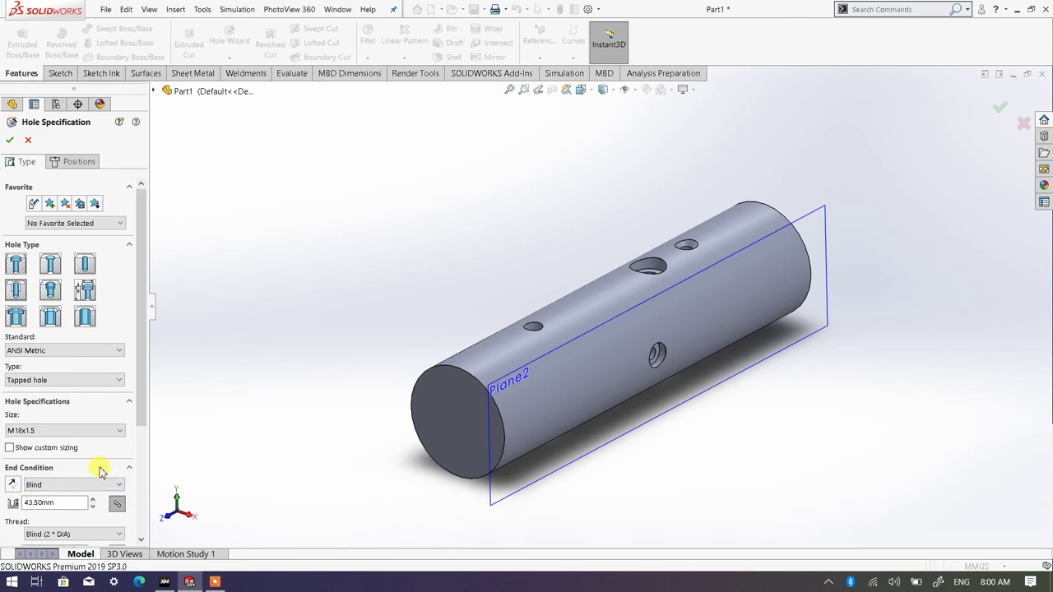
{"action": "double_click", "coordinate": [78, 502]}
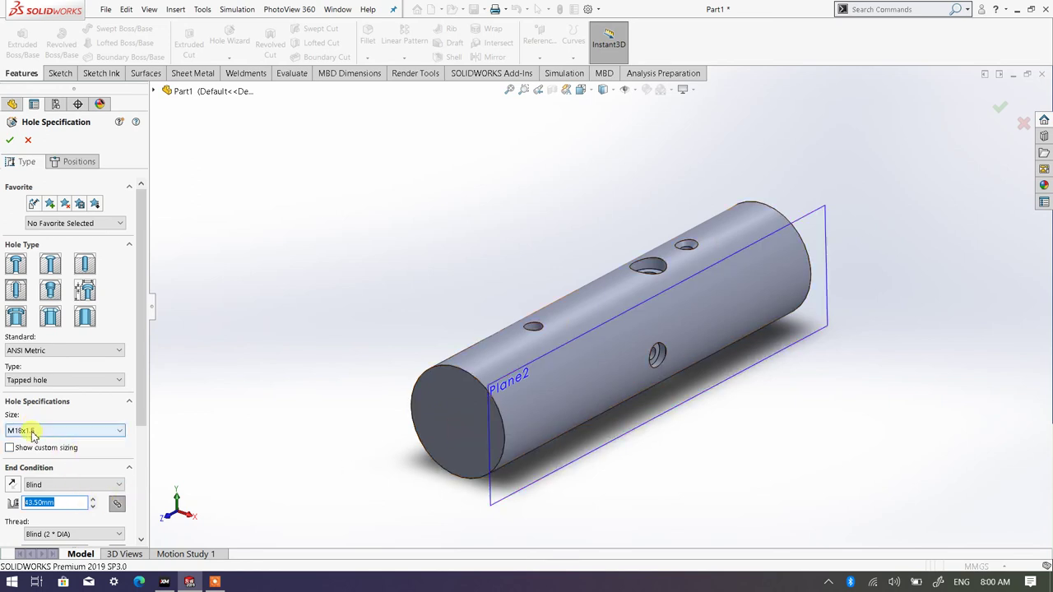
{"action": "type", "text": "60"}
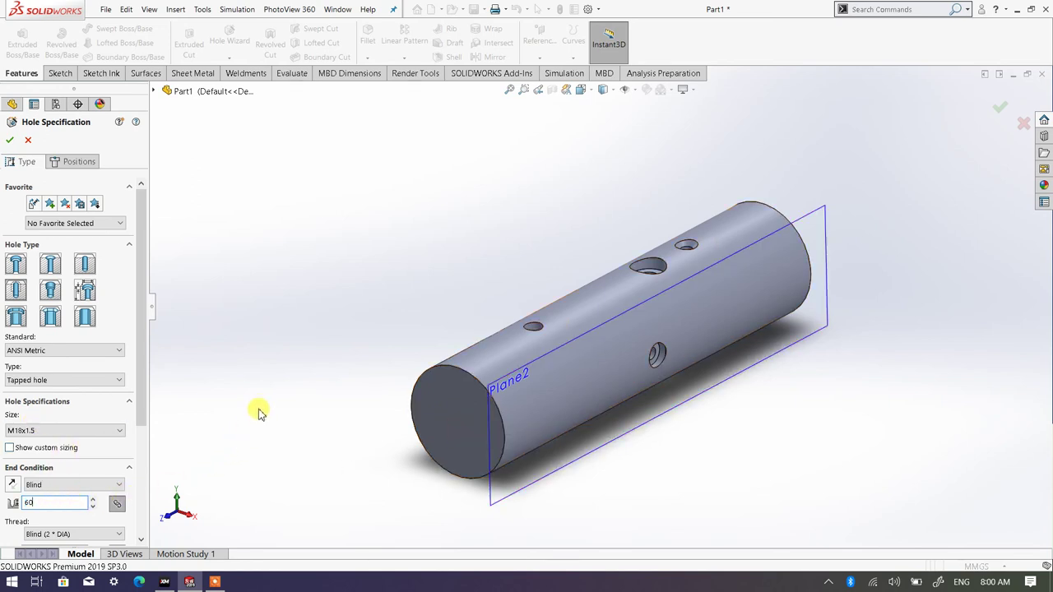
{"action": "key", "text": "Return"}
- Set the tapped hole's blind thread depth to 60 mm
{"action": "scroll", "coordinate": [134, 428], "scroll_direction": "down", "scroll_amount": 3}
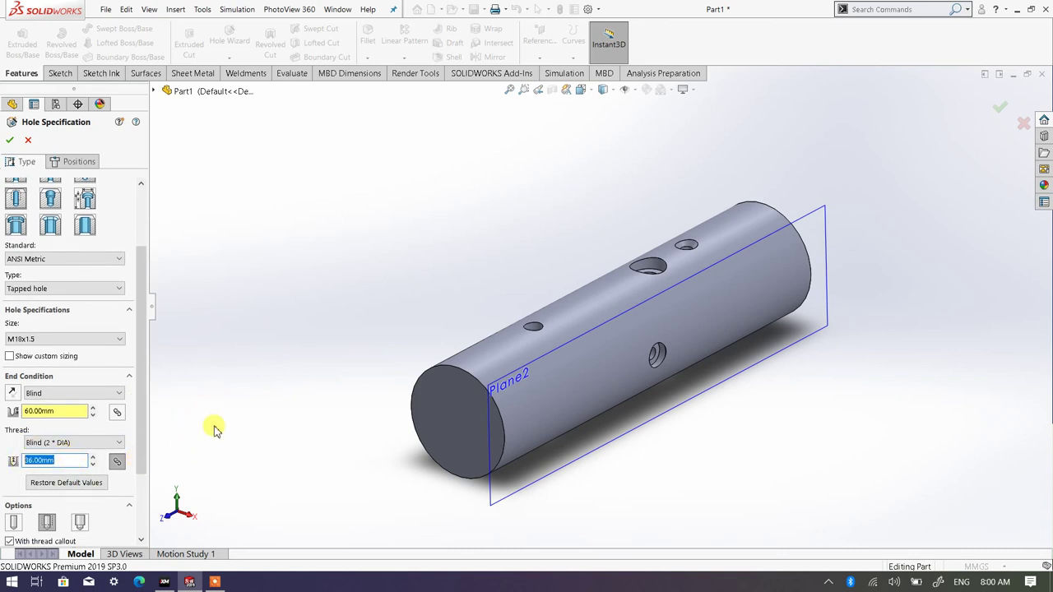
{"action": "type", "text": "50"}
{"action": "key", "text": "Return"}
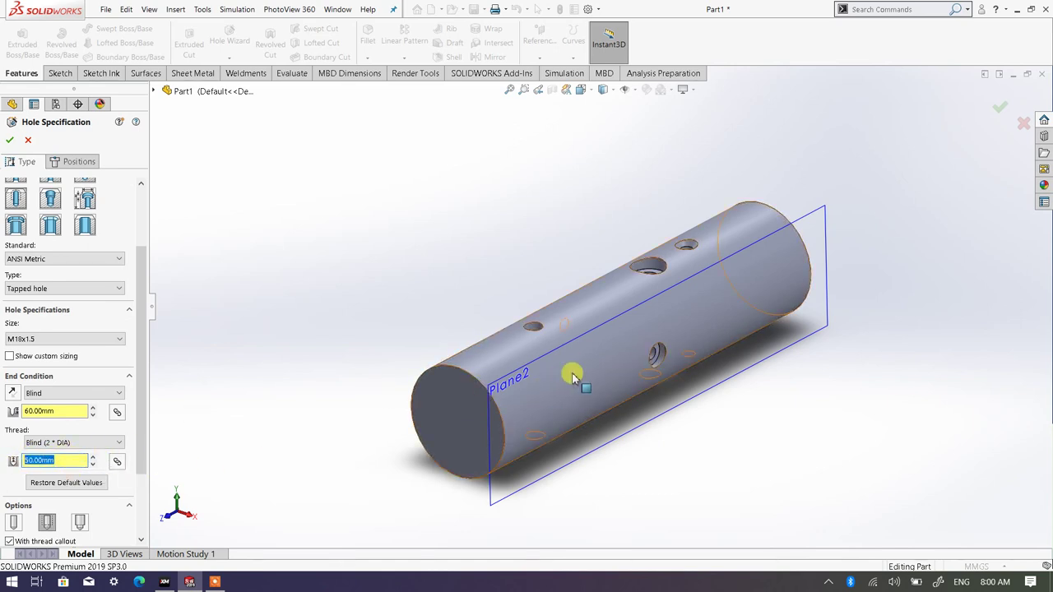
{"action": "double_click", "coordinate": [68, 458]}
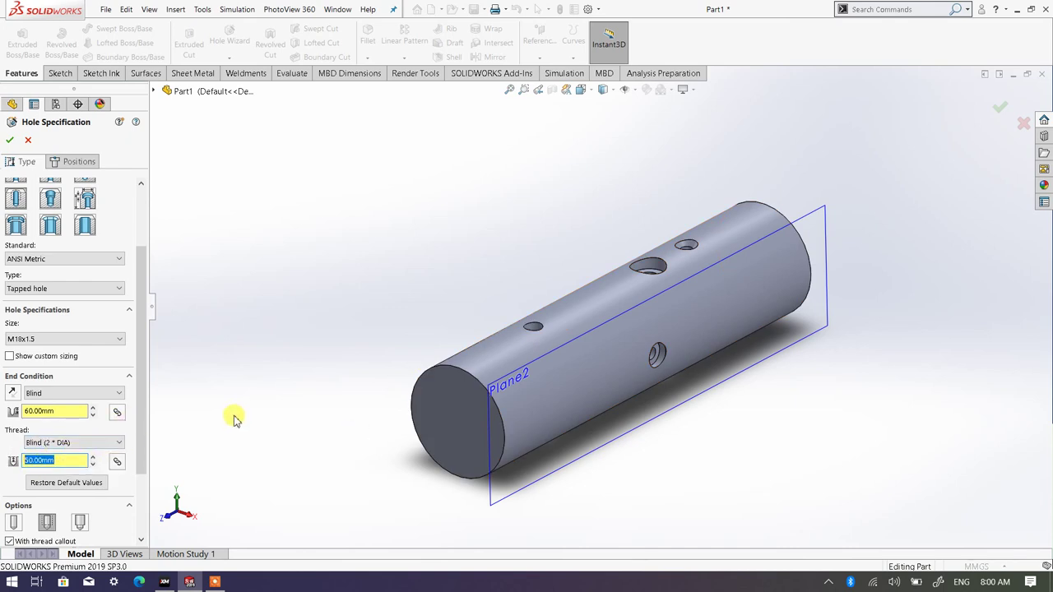
{"action": "type", "text": "60"}
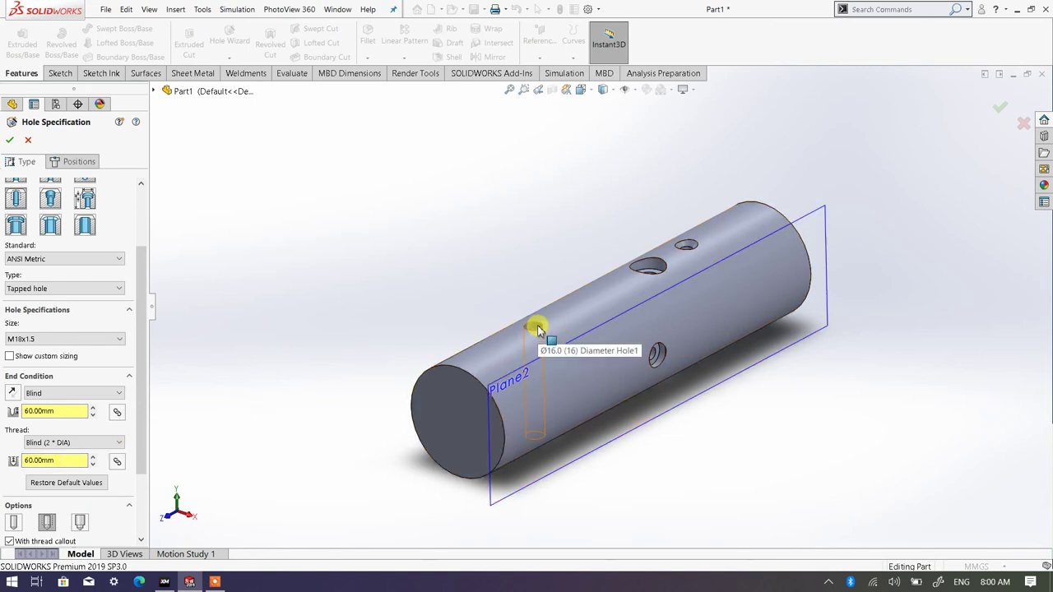
- Examine the cylinder's existing holes and review the new tapped hole's drill and thread depth values
{"action": "scroll", "coordinate": [535, 330], "scroll_direction": "down", "scroll_amount": 5}
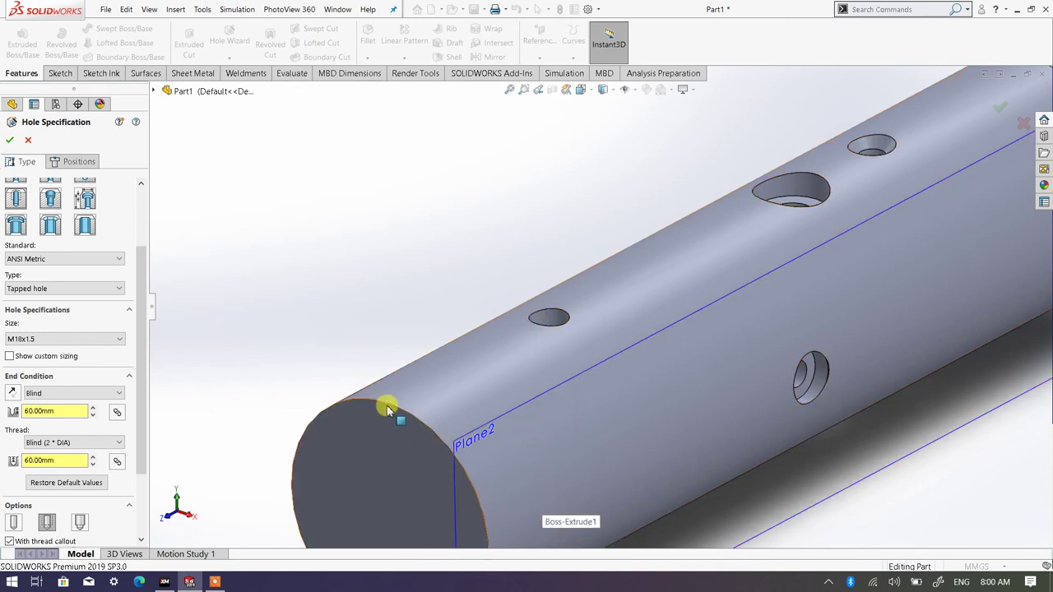
{"action": "scroll", "coordinate": [295, 301], "scroll_direction": "up", "scroll_amount": 2}
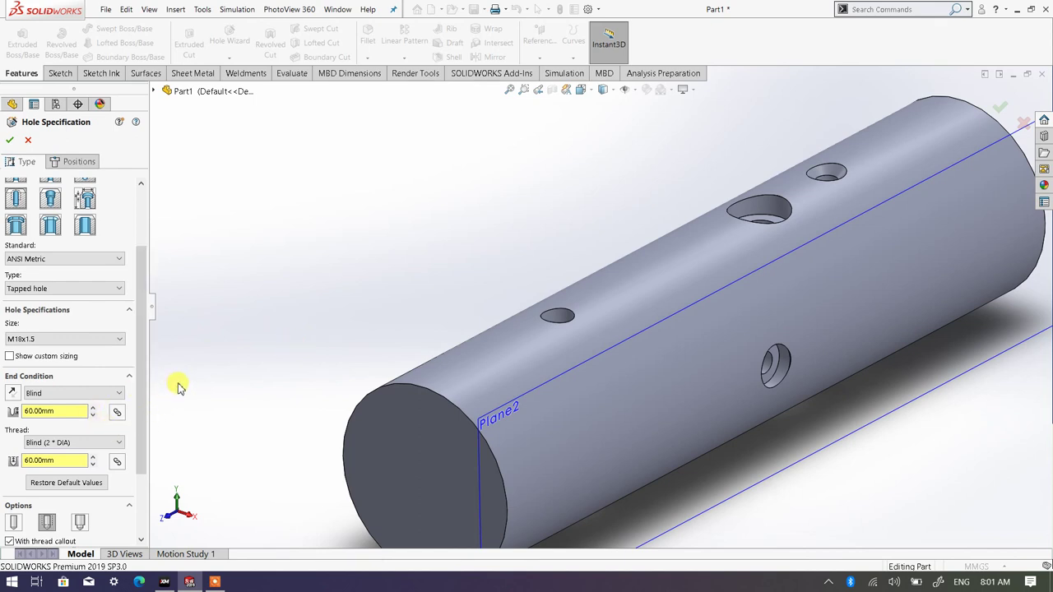
{"action": "left_click", "coordinate": [69, 411]}
{"action": "double_click", "coordinate": [68, 460]}
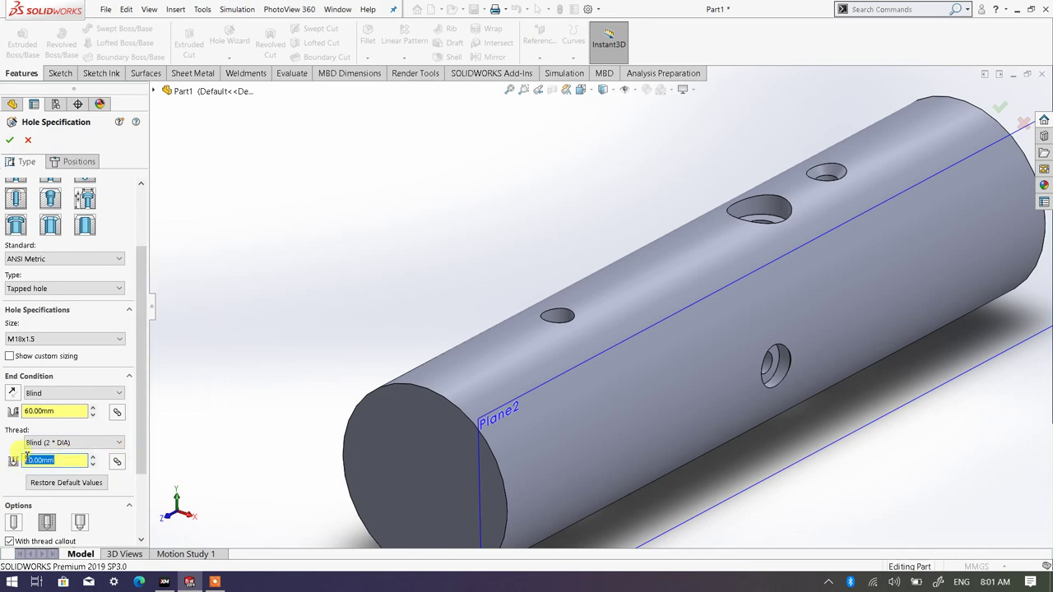
{"action": "left_click", "coordinate": [61, 411]}
{"action": "key", "text": "Tab"}
{"action": "key", "text": "f"}
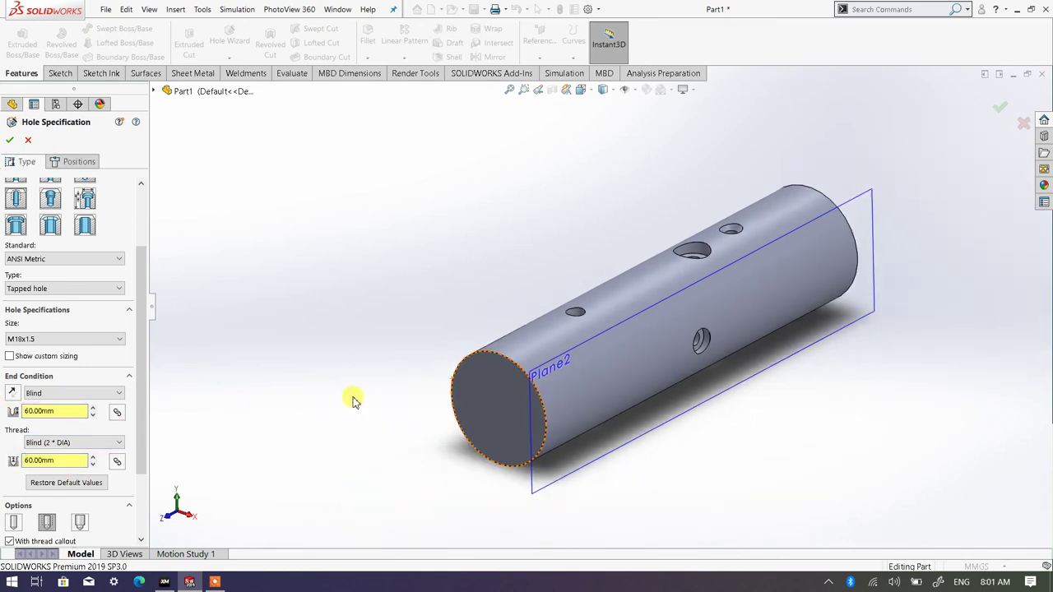
{"action": "middle_click_drag", "start_coordinate": [336, 404], "coordinate": [400, 407], "text": "ctrl"}
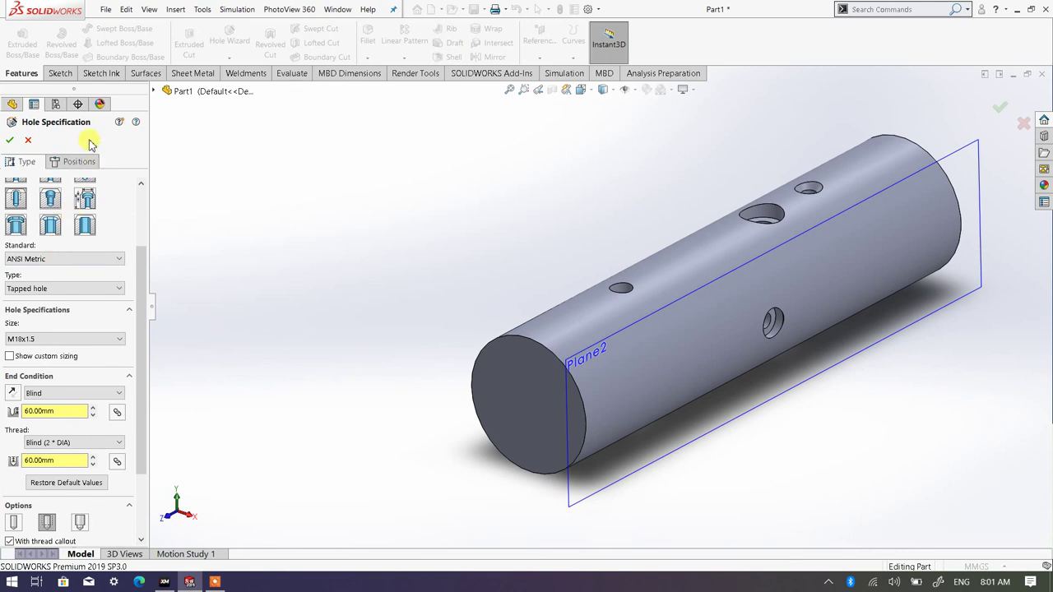
- Place two tapped hole positions on Plane2, level with the origin, one near each end of the cylinder
{"action": "left_click", "coordinate": [79, 162]}
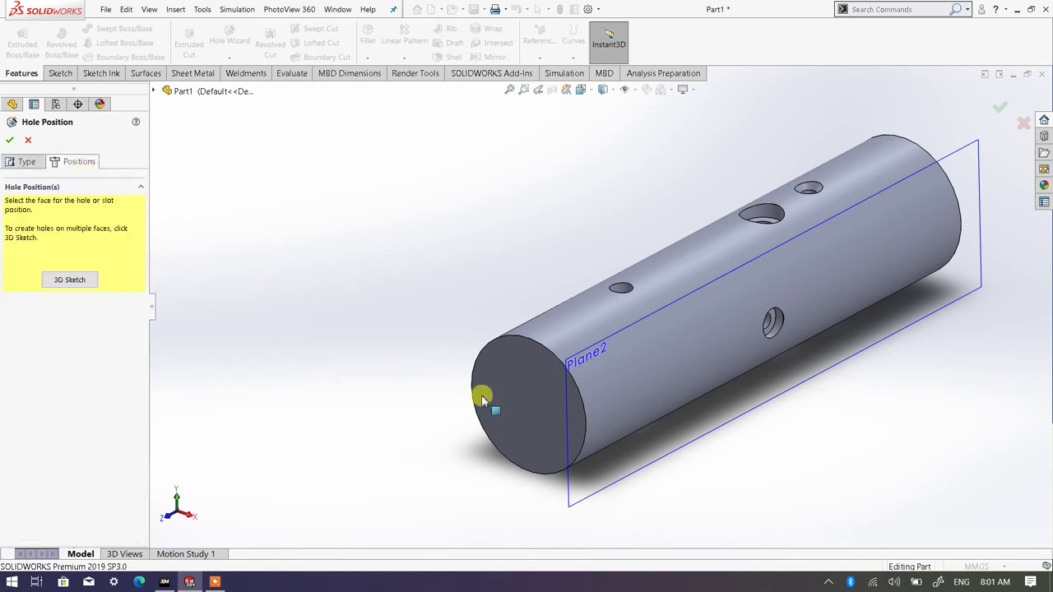
{"action": "left_click", "coordinate": [633, 480]}
{"action": "scroll", "coordinate": [872, 354], "scroll_direction": "up", "scroll_amount": 2}
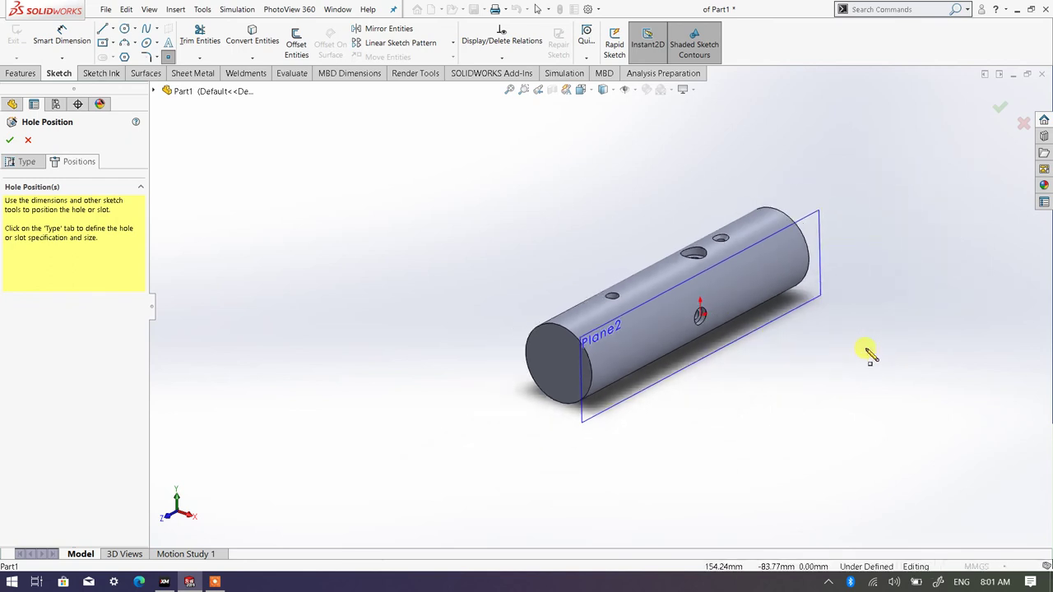
{"action": "scroll", "coordinate": [773, 302], "scroll_direction": "down", "scroll_amount": 3}
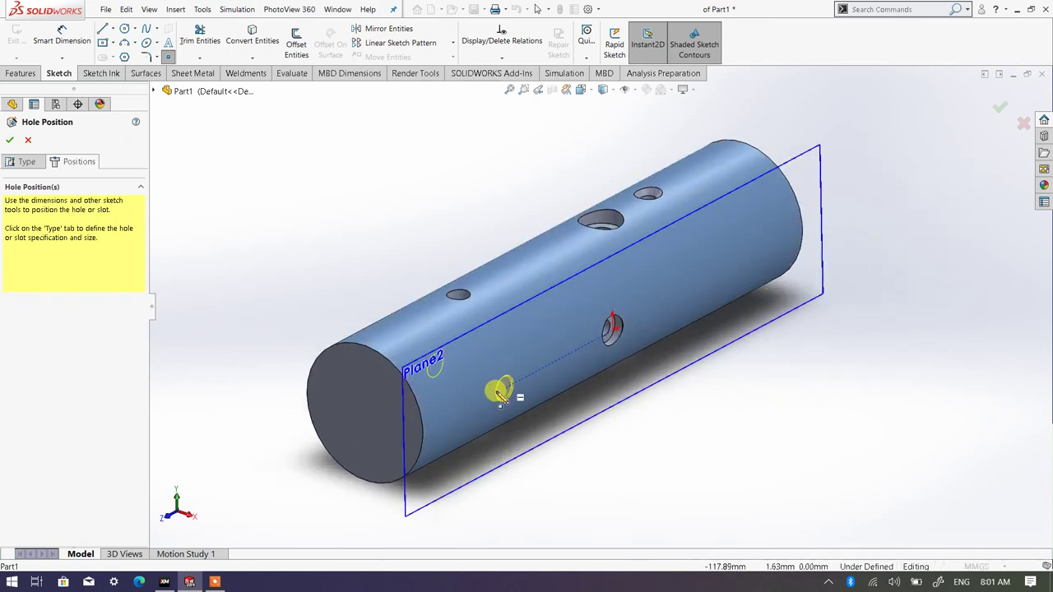
{"action": "left_click", "coordinate": [464, 412]}
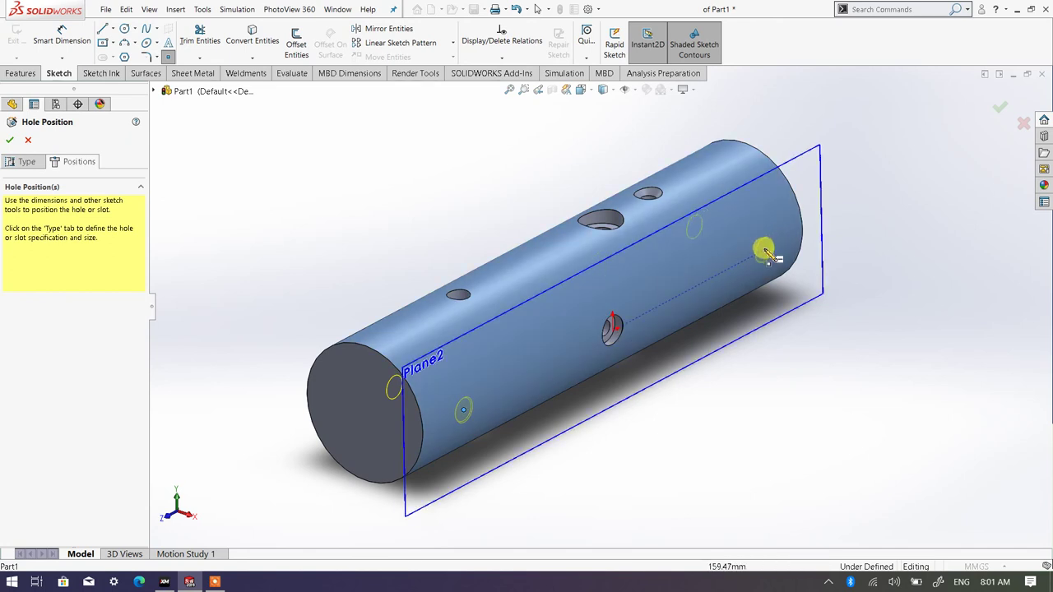
{"action": "left_click", "coordinate": [768, 249]}
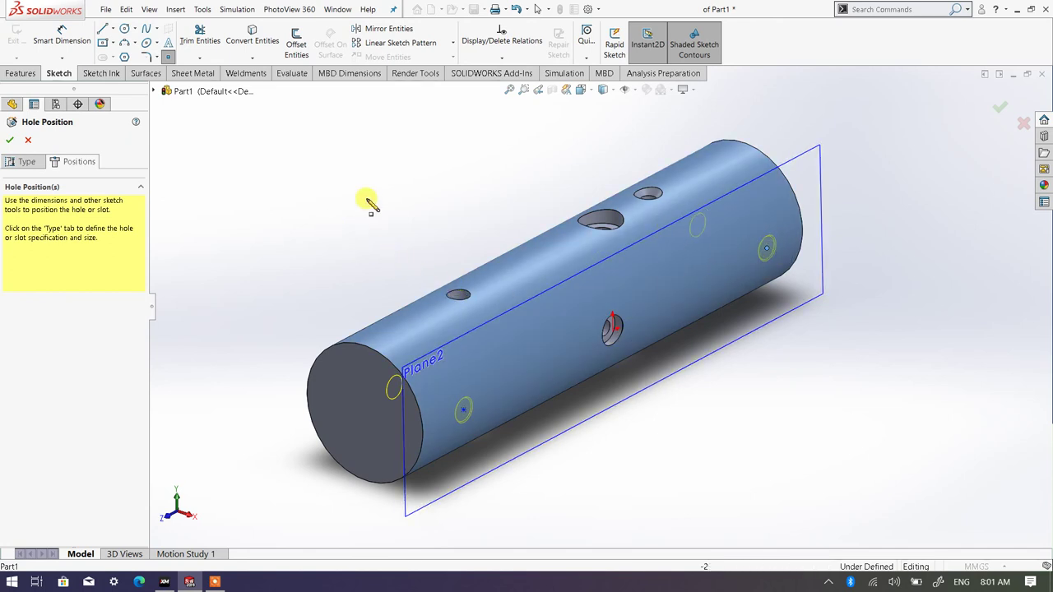
- From a side-on view, dimension the hole point near the front end 35 mm from that end edge
{"action": "left_click", "coordinate": [583, 90]}
{"action": "left_click", "coordinate": [627, 155]}
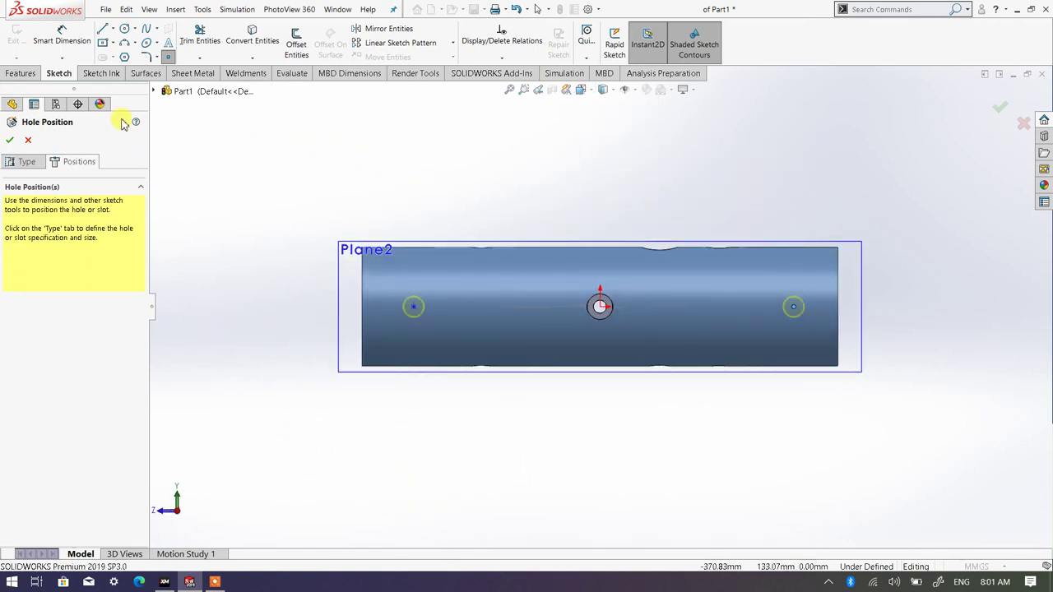
{"action": "left_click", "coordinate": [58, 43]}
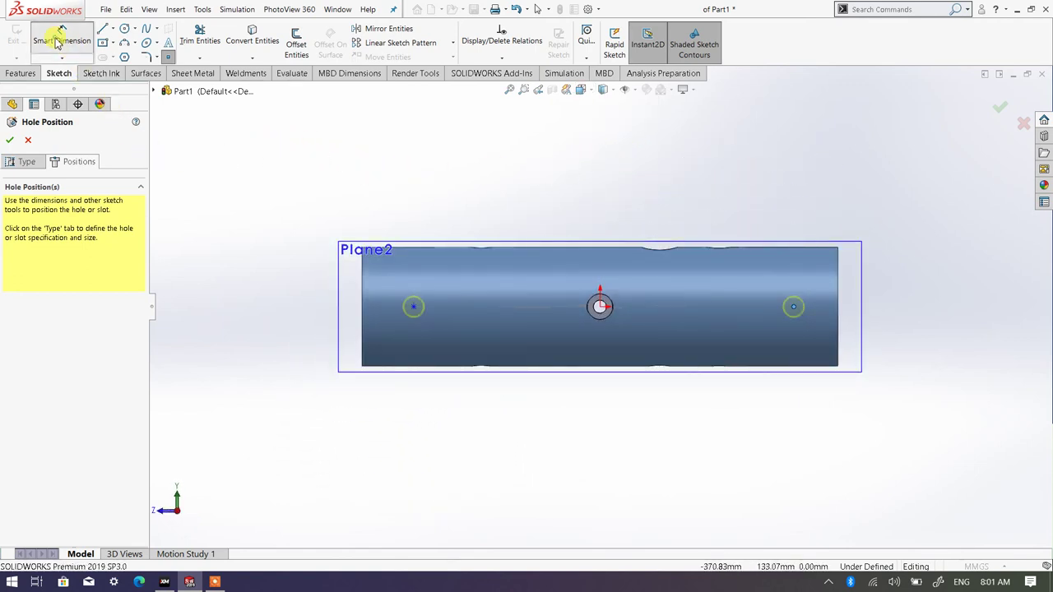
{"action": "left_click", "coordinate": [416, 307]}
{"action": "left_click", "coordinate": [363, 301]}
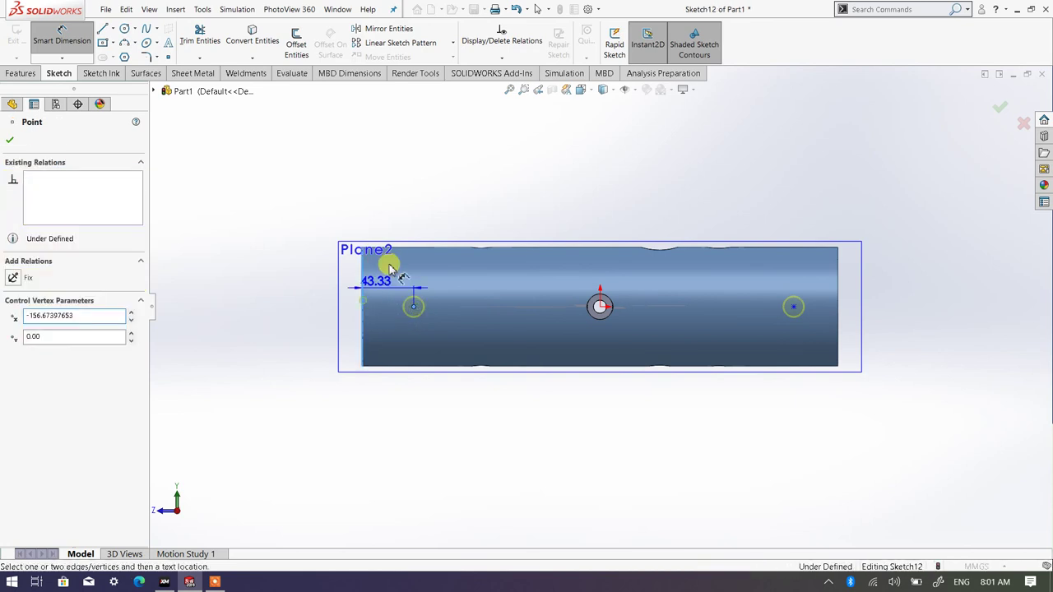
{"action": "left_click", "coordinate": [393, 200]}
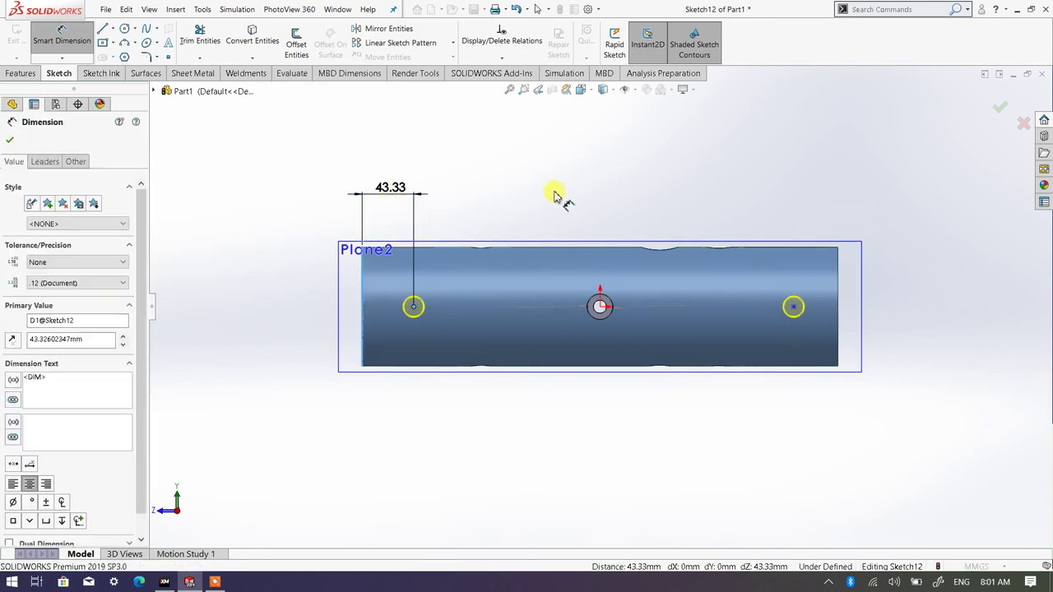
{"action": "type", "text": "35"}
{"action": "left_click", "coordinate": [317, 177]}
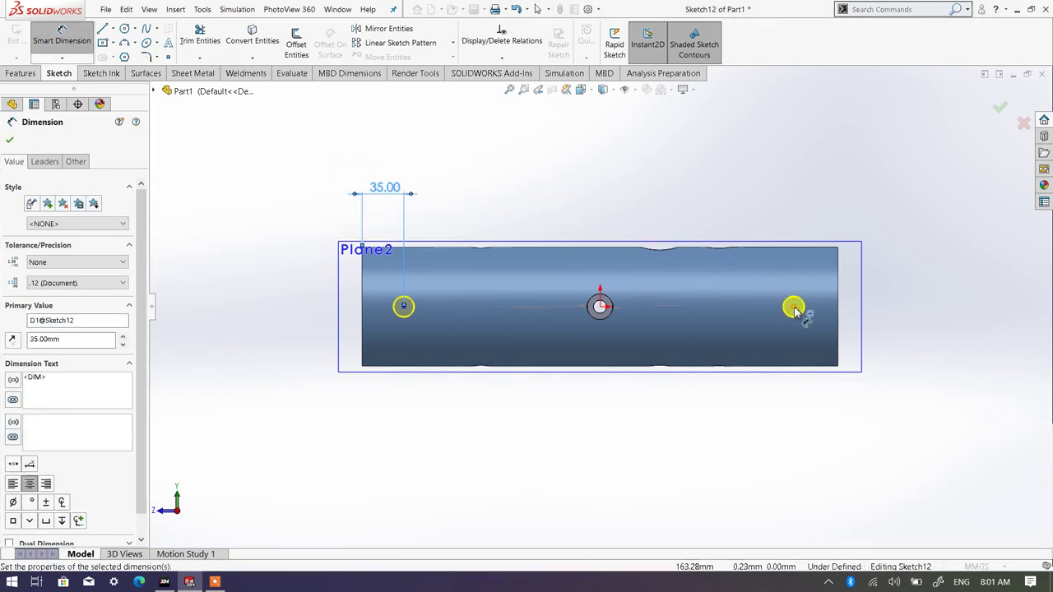
- Dimension the hole point near the cylinder's far end 35 mm from that end edge
{"action": "left_click", "coordinate": [794, 308]}
{"action": "left_click", "coordinate": [839, 306]}
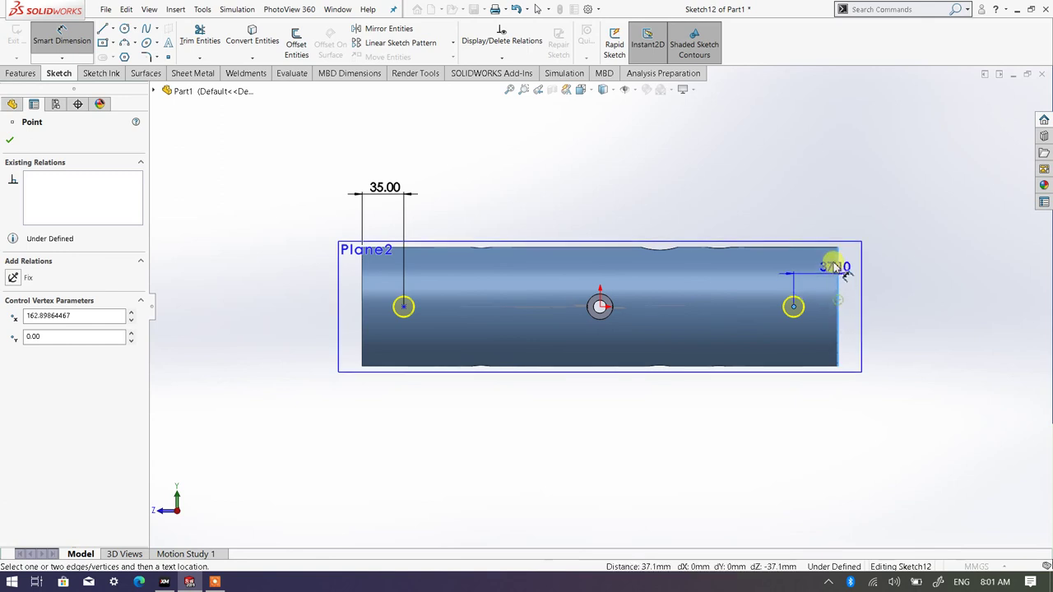
{"action": "left_click", "coordinate": [815, 201]}
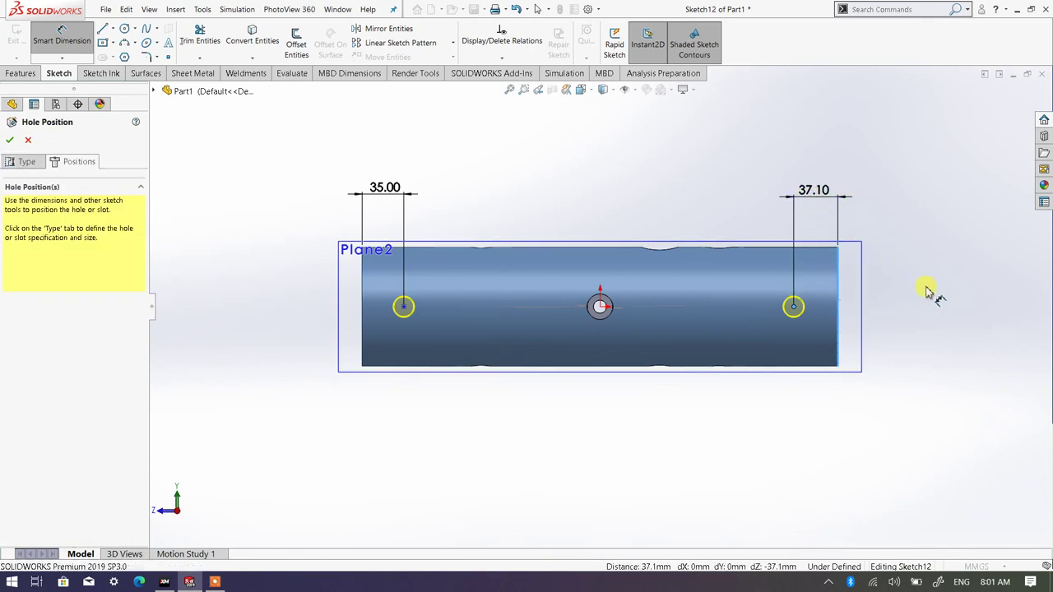
{"action": "type", "text": "35"}
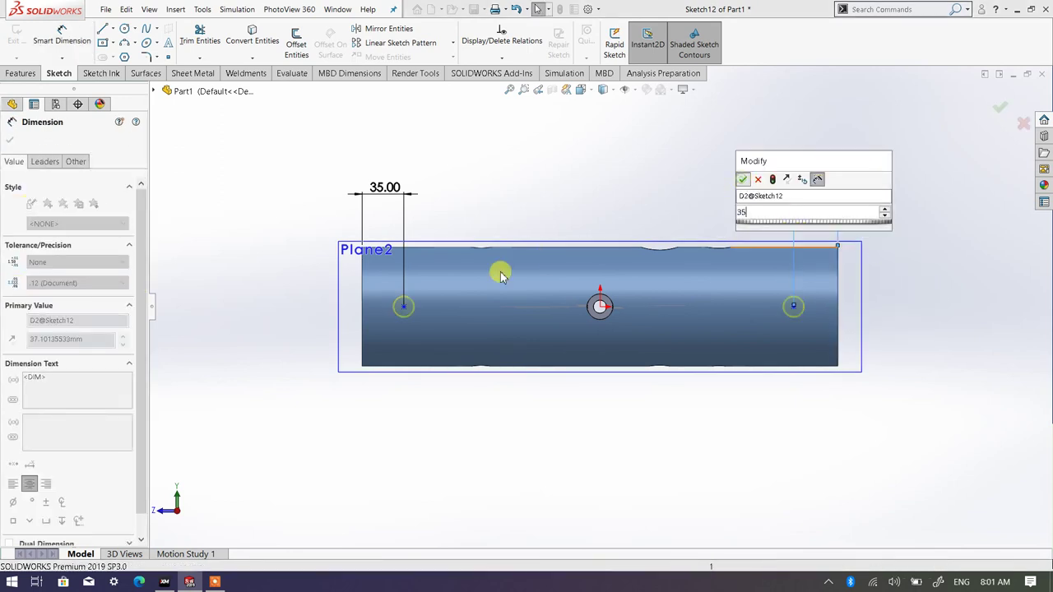
{"action": "key", "text": "Return"}
- Finish positioning and create the two M18x1.5 tapped holes in the cylinder
{"action": "middle_click_drag", "start_coordinate": [206, 308], "coordinate": [325, 346]}
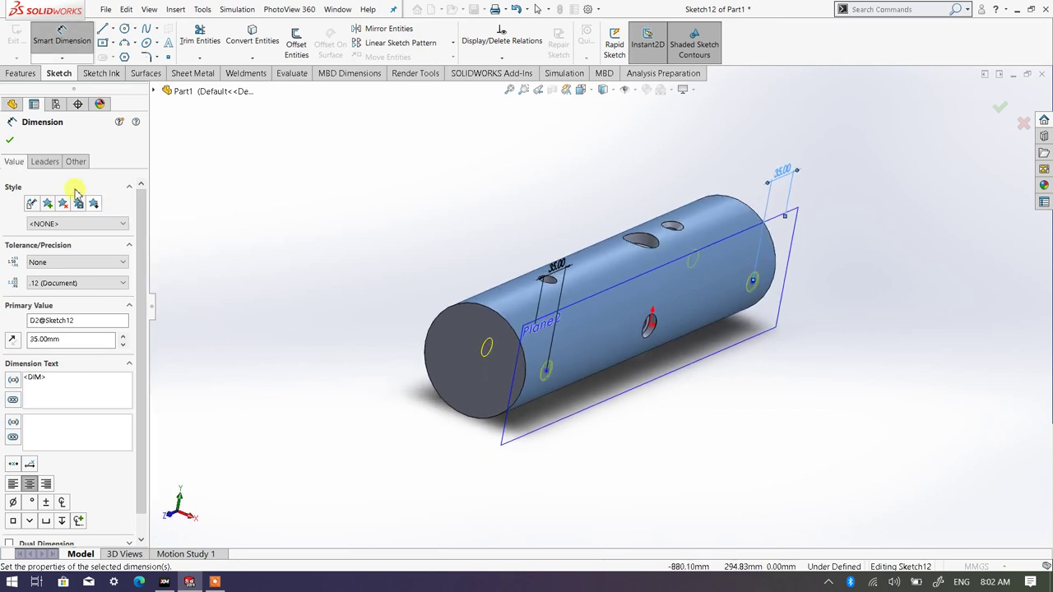
{"action": "left_click", "coordinate": [10, 142]}
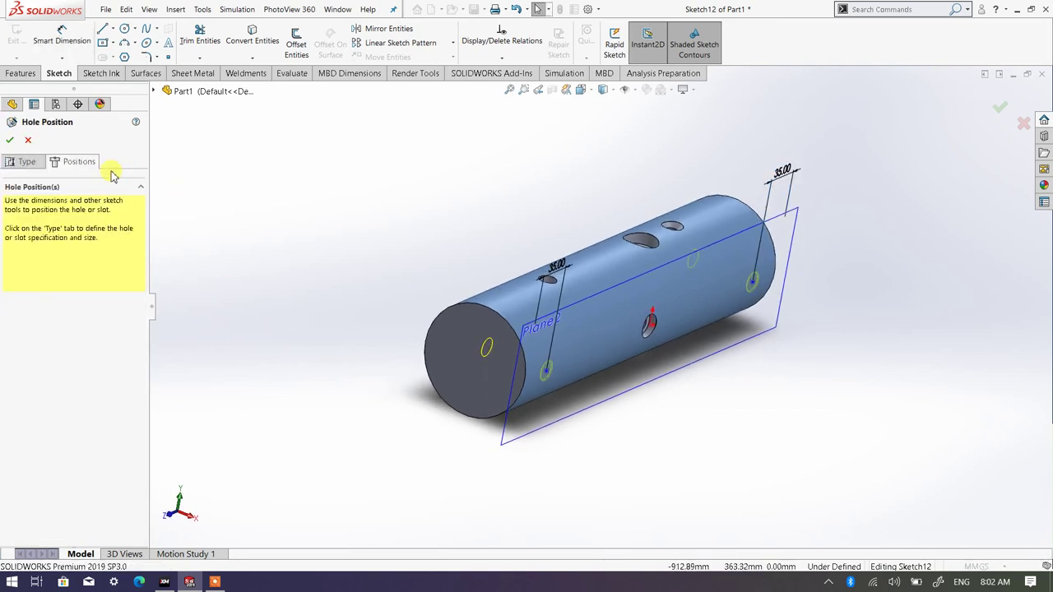
{"action": "left_click", "coordinate": [8, 142]}
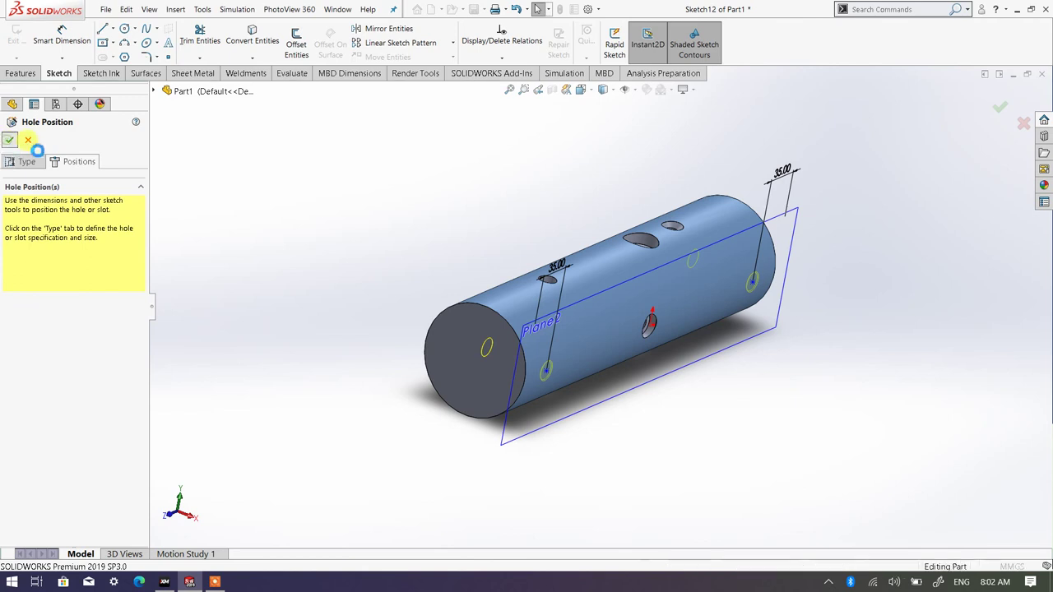
- Hide Plane2 so that only the drilled cylinder is displayed
{"action": "middle_click_drag", "start_coordinate": [585, 324], "coordinate": [735, 370]}
{"action": "scroll", "coordinate": [735, 364], "scroll_direction": "down", "scroll_amount": 5}
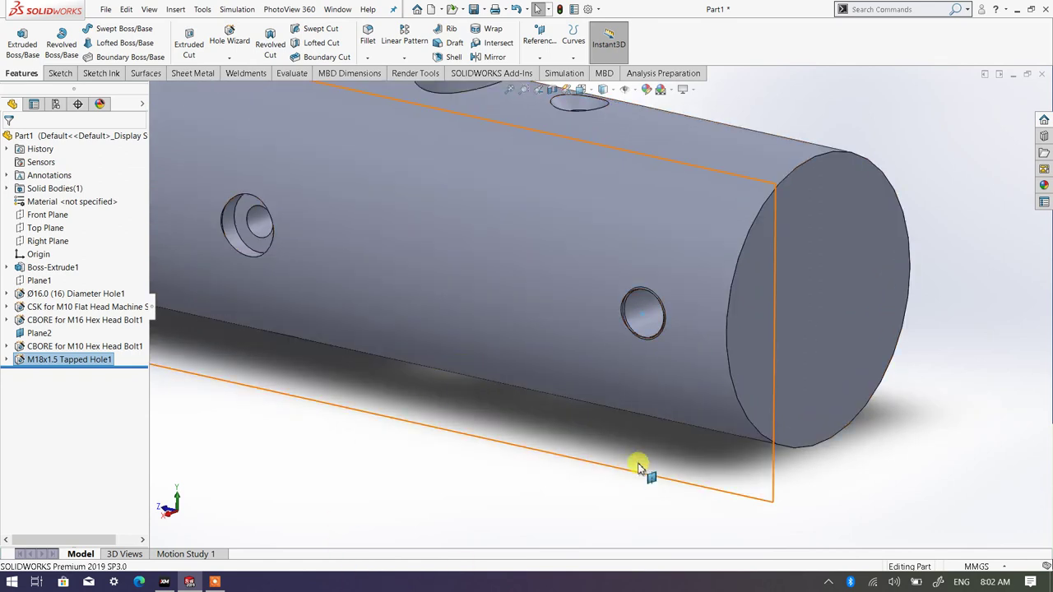
{"action": "right_click", "coordinate": [638, 476]}
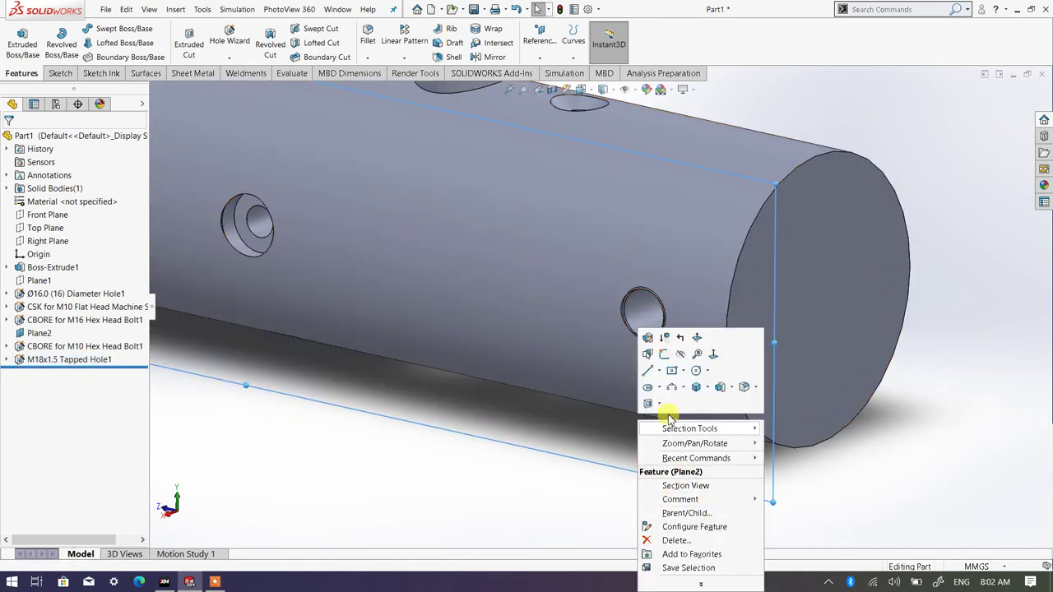
{"action": "left_click", "coordinate": [697, 355]}
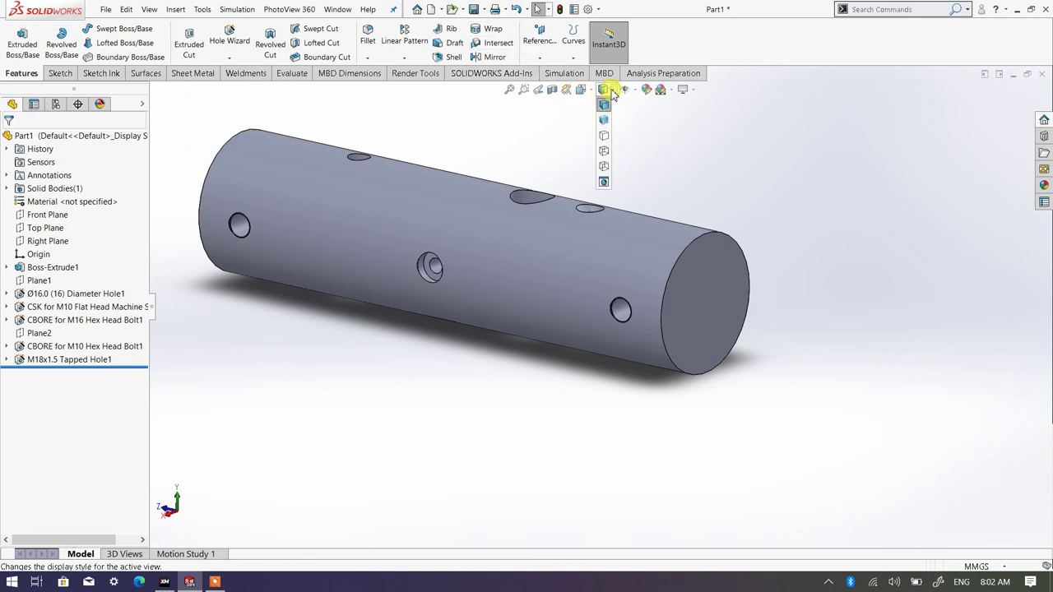
- Display the cylinder with hidden lines visible and examine the internal shape and depth of all its holes from several angles
{"action": "left_click", "coordinate": [605, 154]}
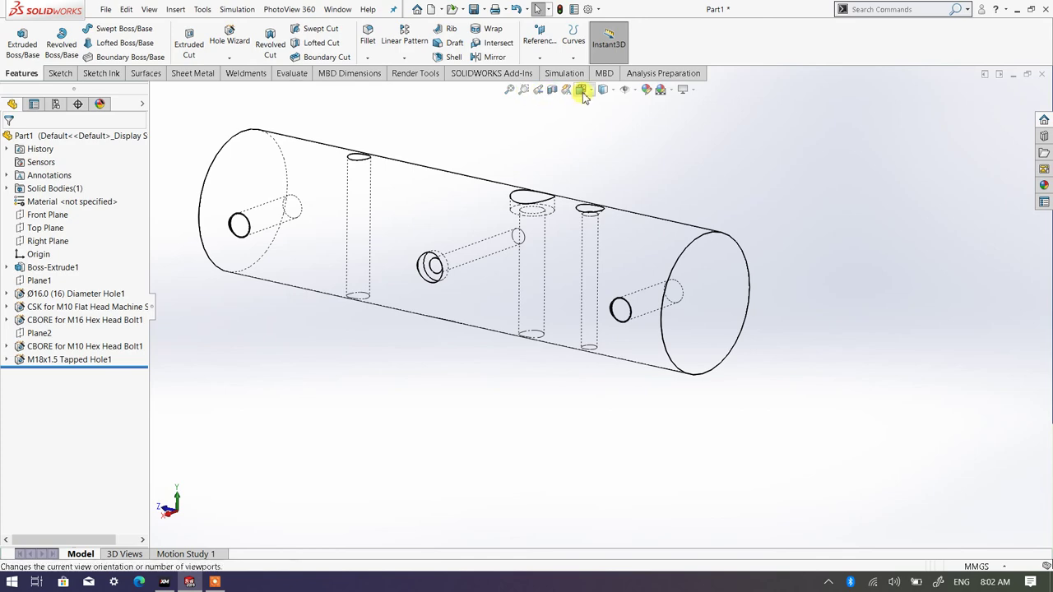
{"action": "middle_click_drag", "start_coordinate": [387, 258], "coordinate": [357, 310]}
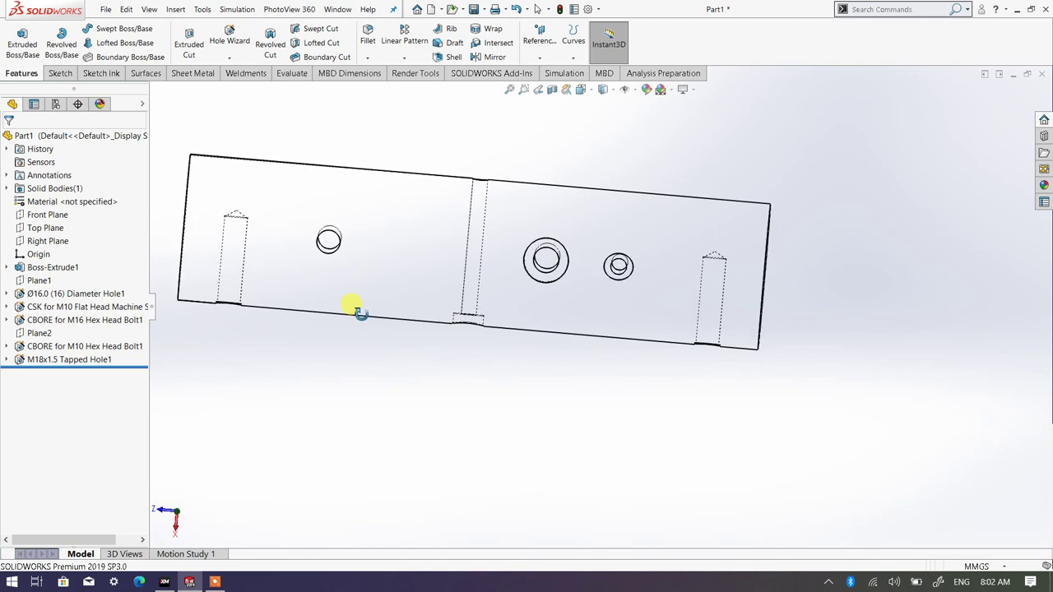
{"action": "middle_click_drag", "start_coordinate": [617, 258], "coordinate": [571, 227]}
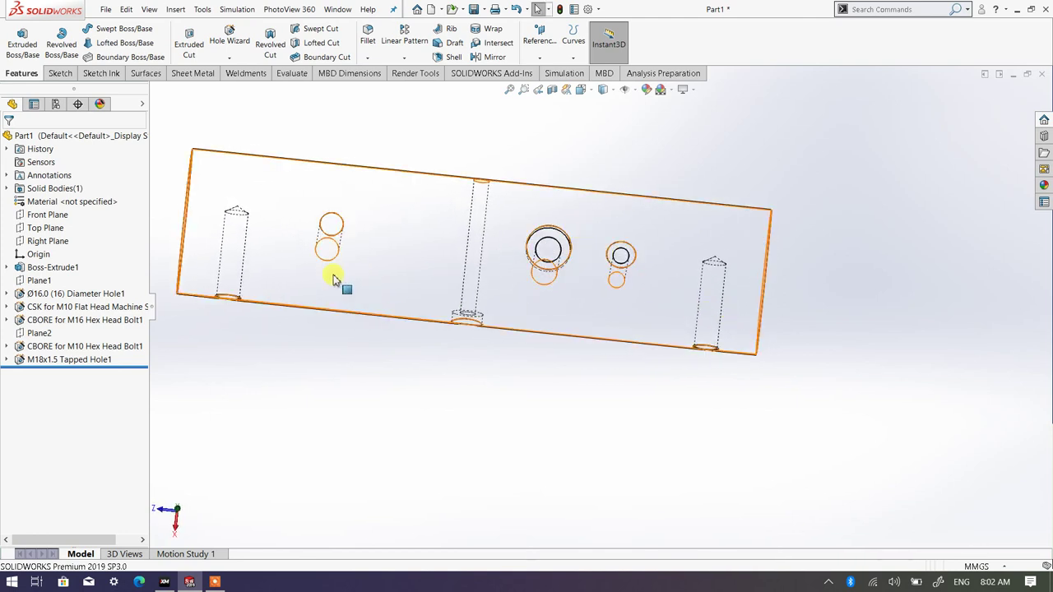
{"action": "middle_click_drag", "start_coordinate": [370, 311], "coordinate": [452, 235]}
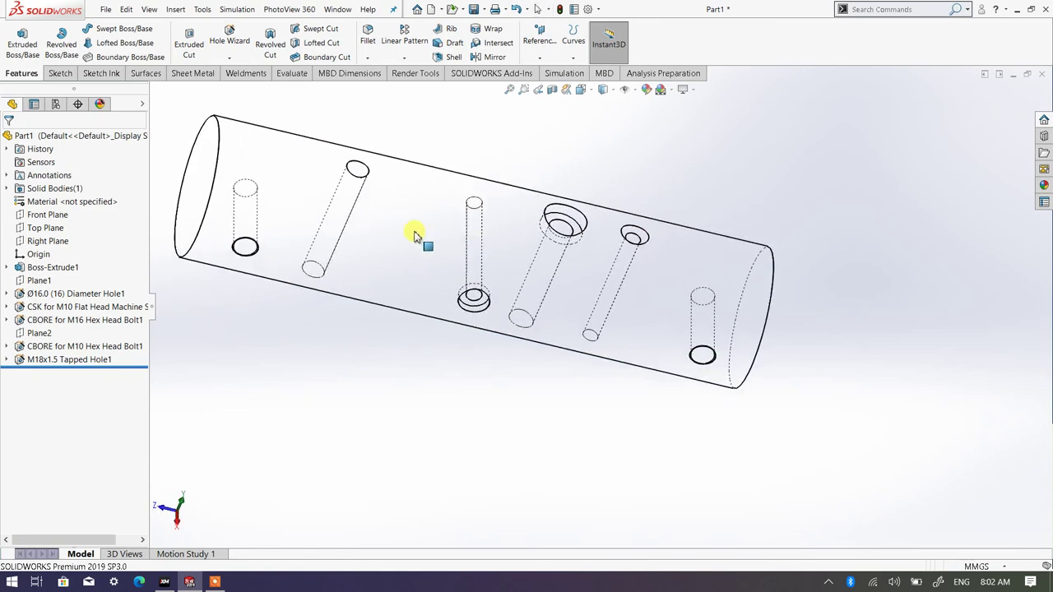
{"action": "middle_click_drag", "start_coordinate": [498, 357], "coordinate": [477, 296]}
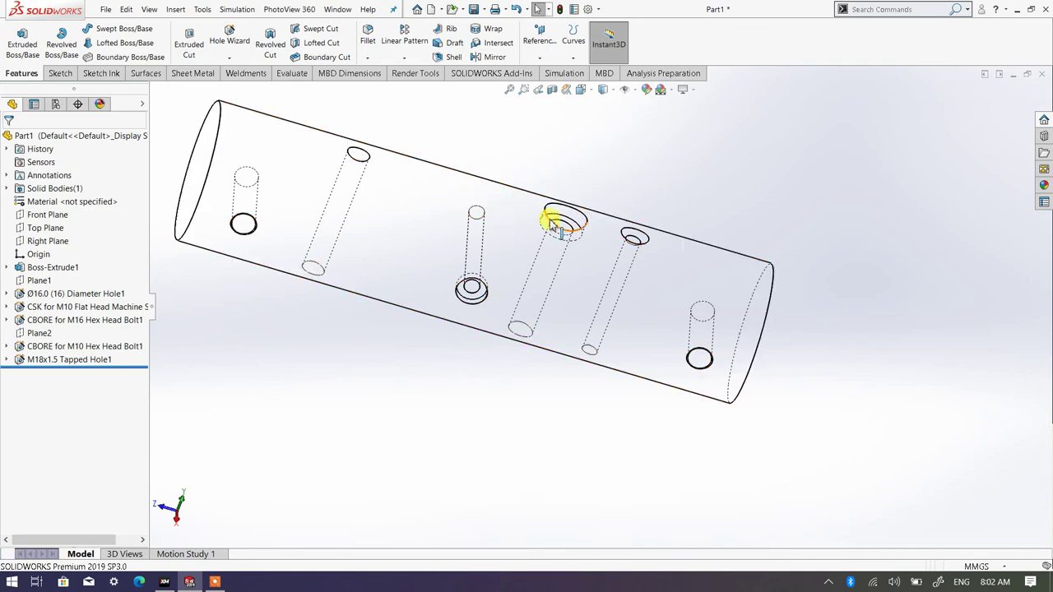
{"action": "middle_click_drag", "start_coordinate": [519, 376], "coordinate": [642, 297]}
{"action": "scroll", "coordinate": [634, 243], "scroll_direction": "down", "scroll_amount": 5}
{"action": "scroll", "coordinate": [571, 235], "scroll_direction": "up", "scroll_amount": 5}
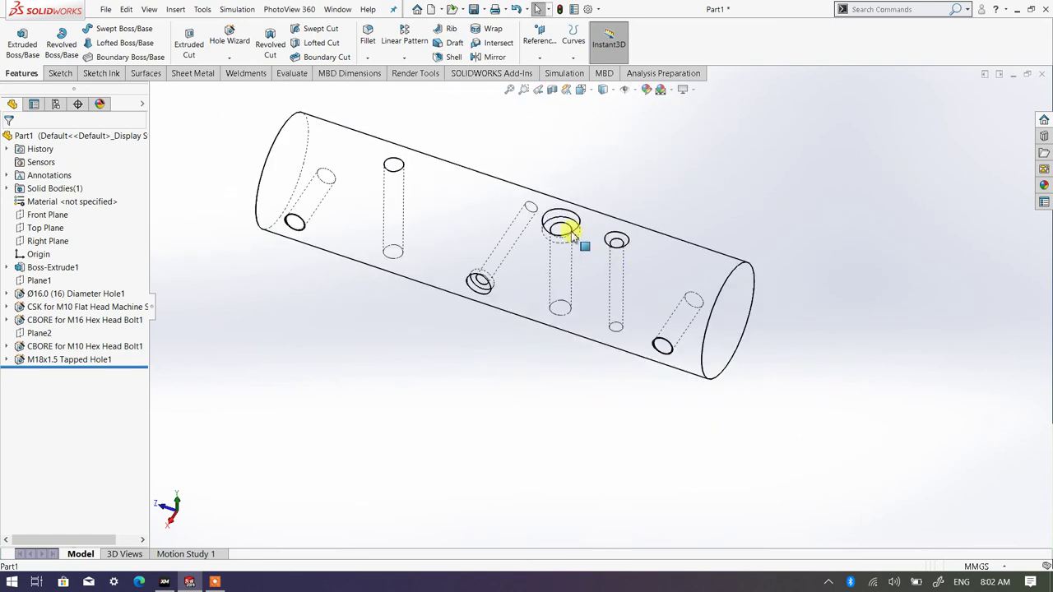
{"action": "middle_click_drag", "start_coordinate": [570, 226], "coordinate": [533, 224]}
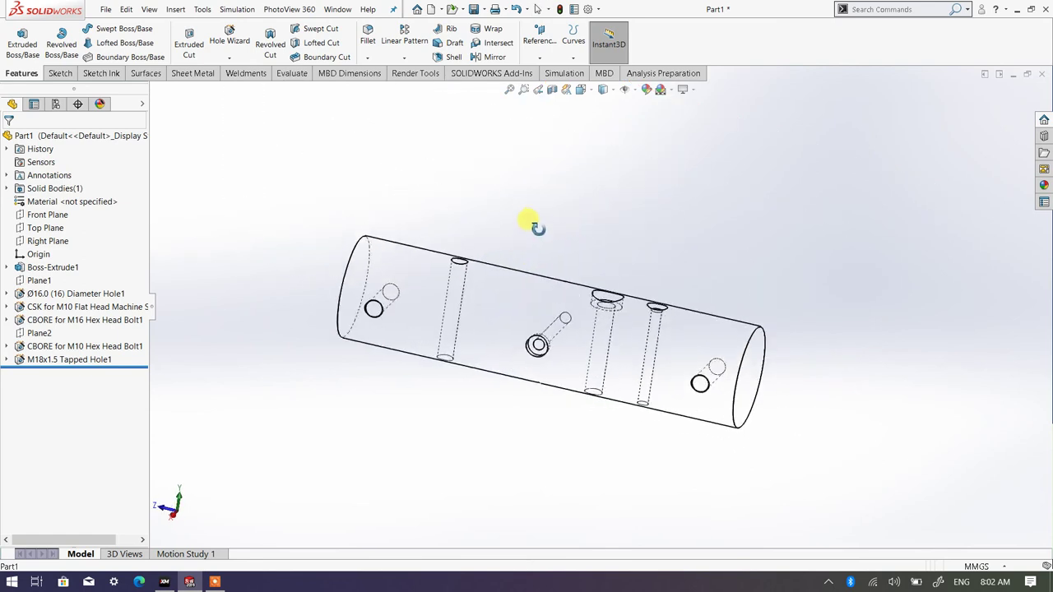
- Restore the Shaded With Edges display and review the finished cylinder with its holes on both sides
{"action": "left_click", "coordinate": [603, 89]}
{"action": "left_click", "coordinate": [604, 103]}
{"action": "middle_click_drag", "start_coordinate": [600, 260], "coordinate": [689, 357]}
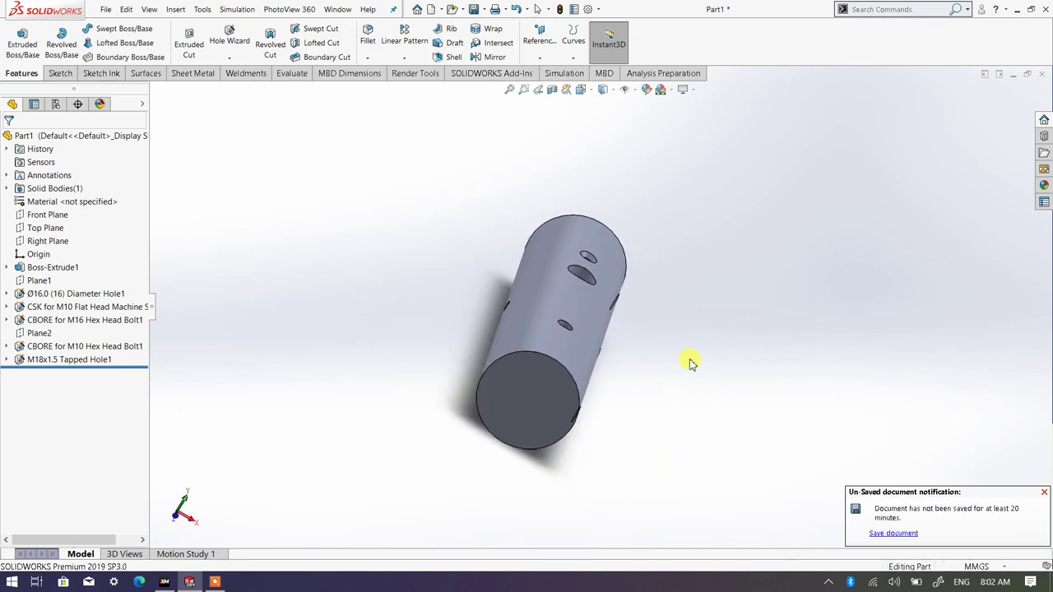
{"action": "middle_click_drag", "start_coordinate": [583, 322], "coordinate": [535, 288]}
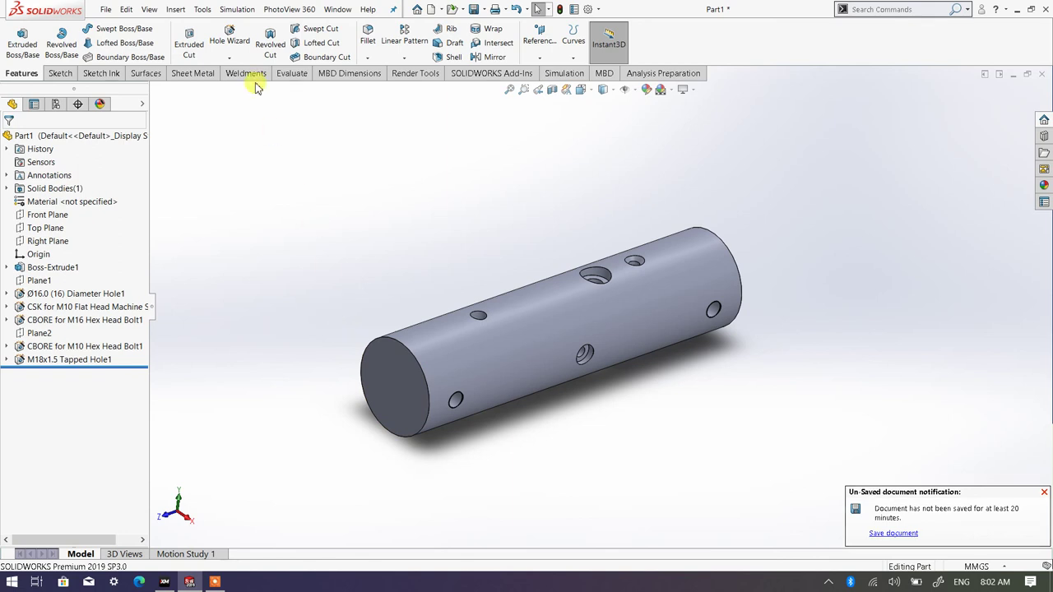
{"action": "scroll", "coordinate": [384, 418], "scroll_direction": "down", "scroll_amount": 3}
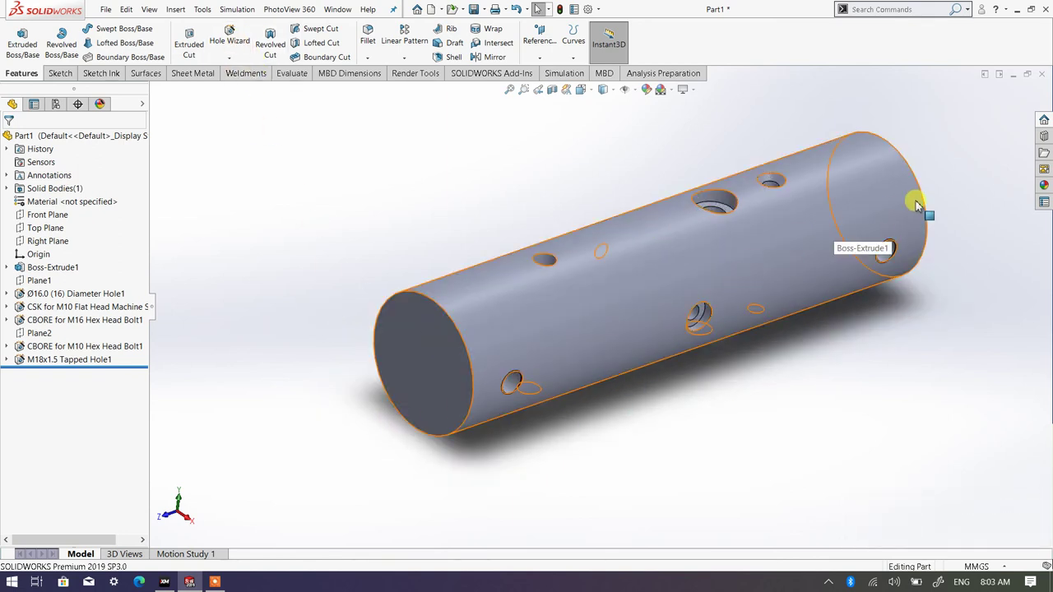
{"action": "key", "text": "z"}
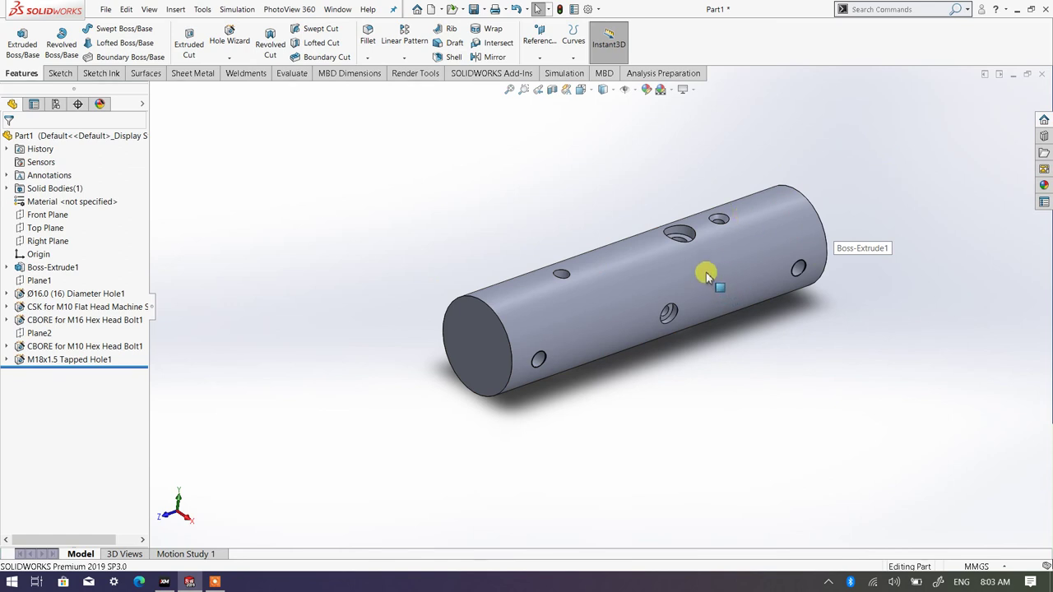
{"action": "scroll", "coordinate": [603, 238], "scroll_direction": "down", "scroll_amount": 2}
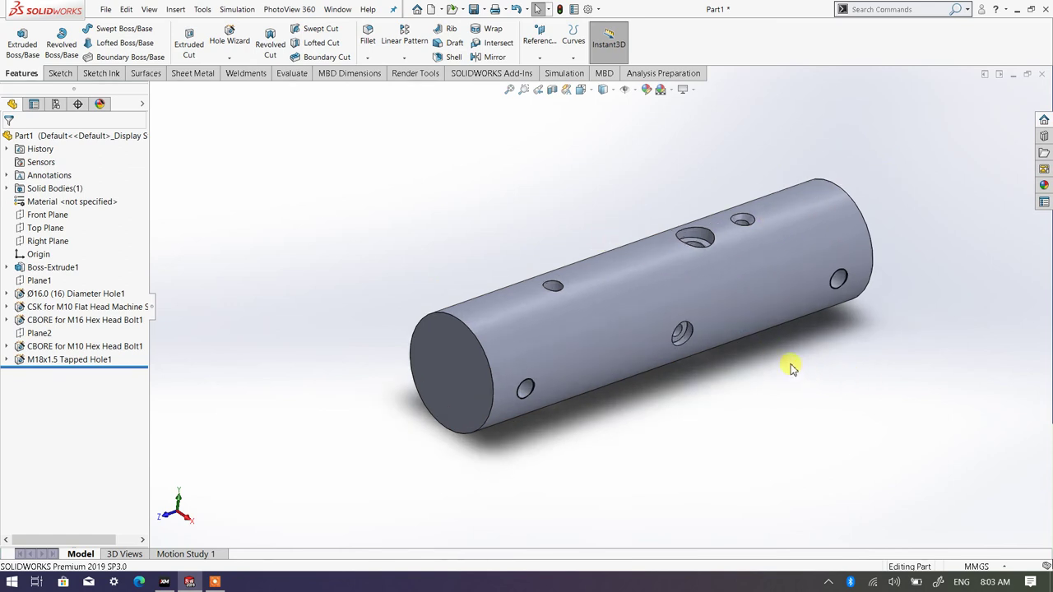